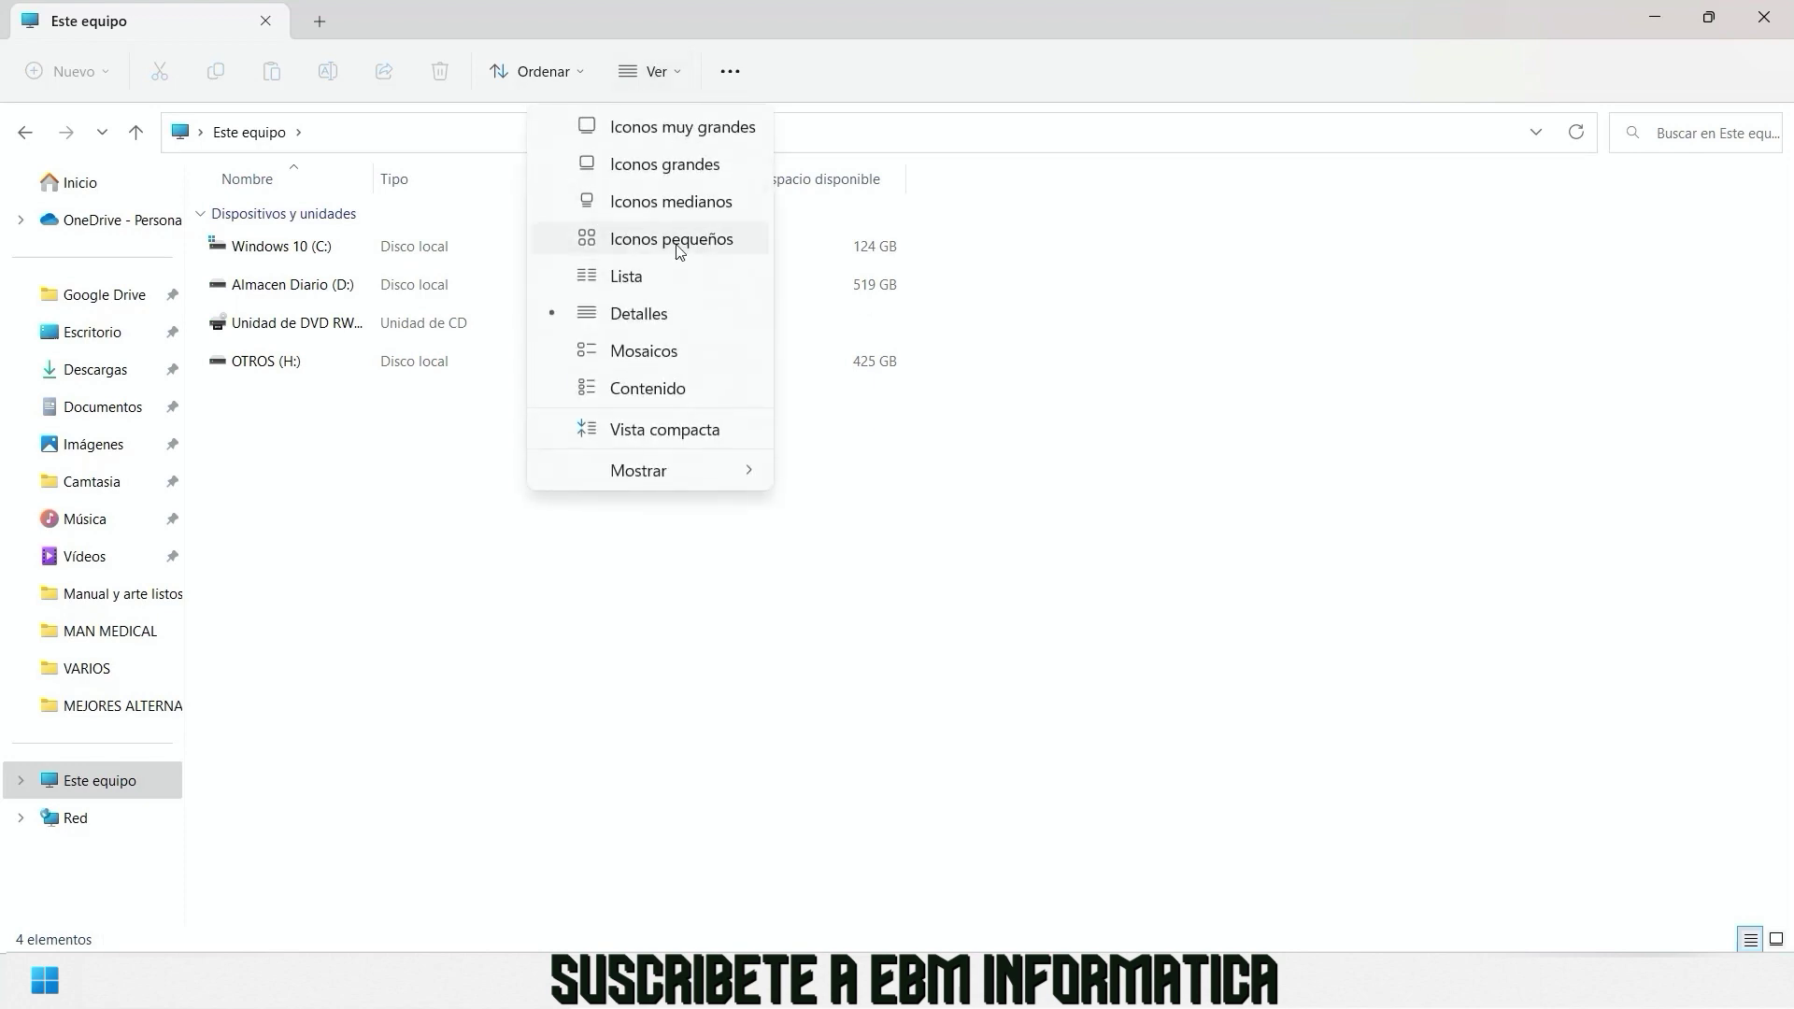
Display the drives in Este equipo with the Contenido view.
left_click(669, 386)
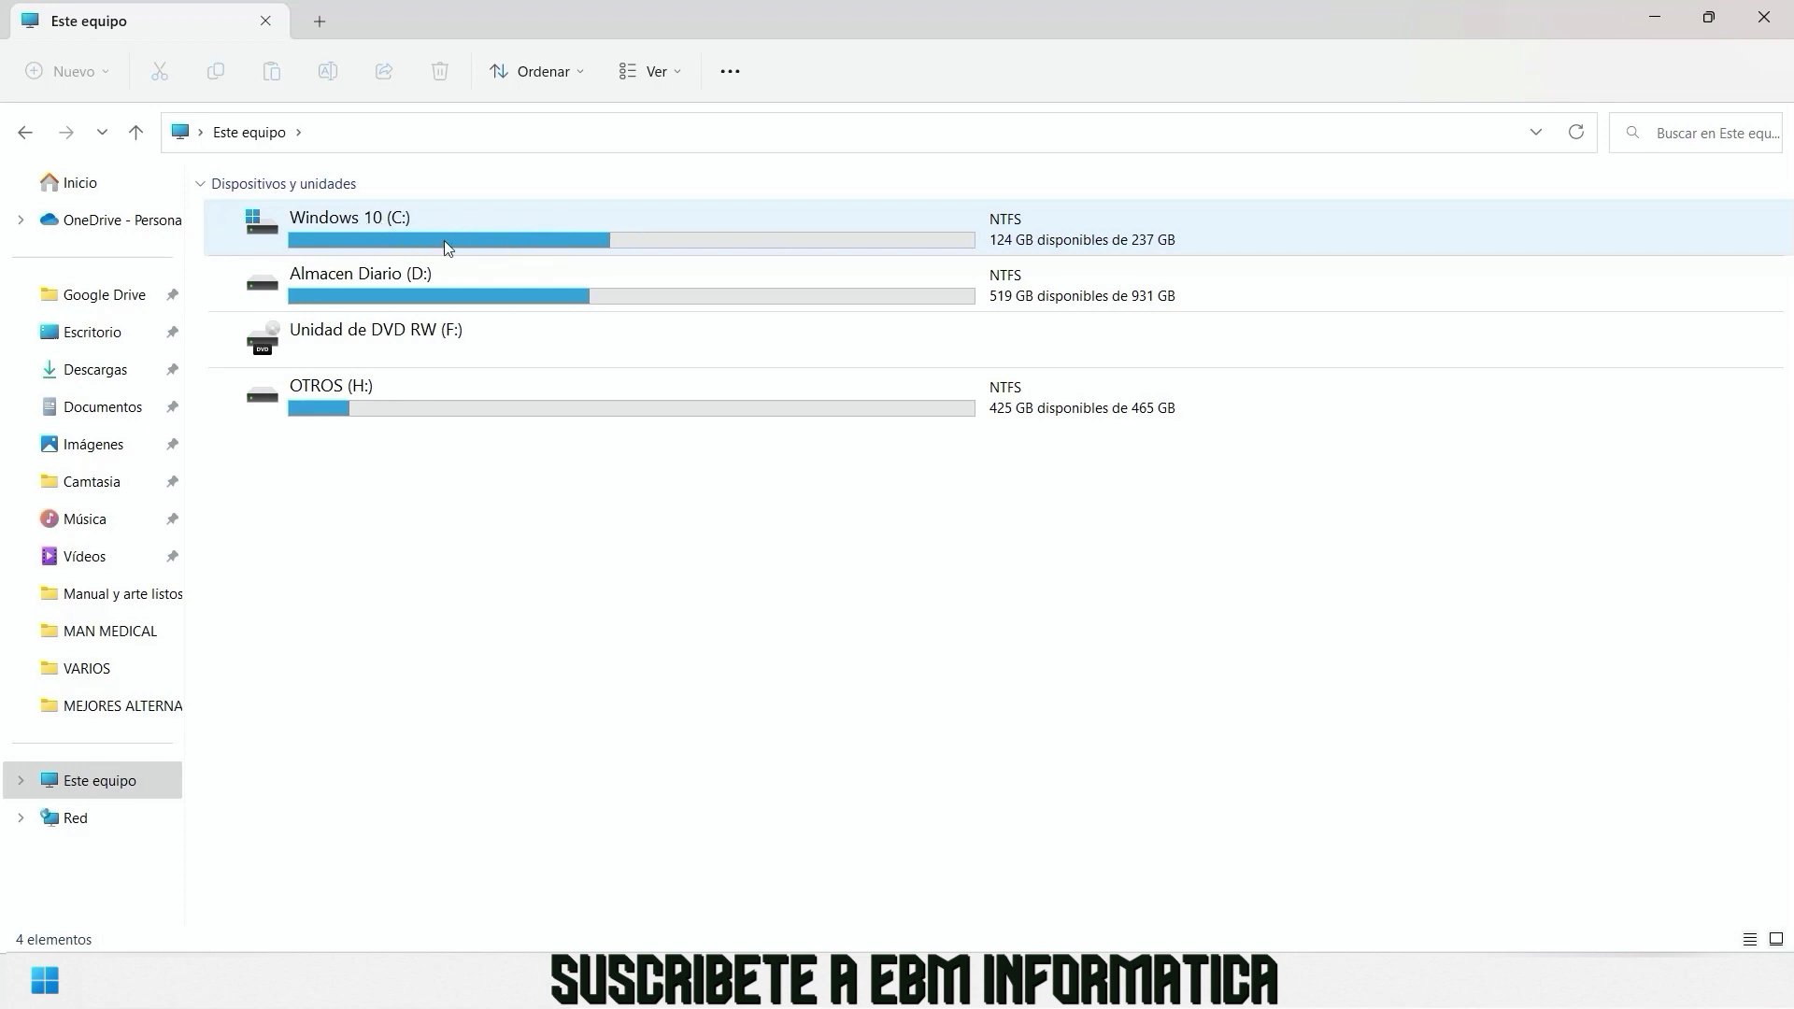
key("super")
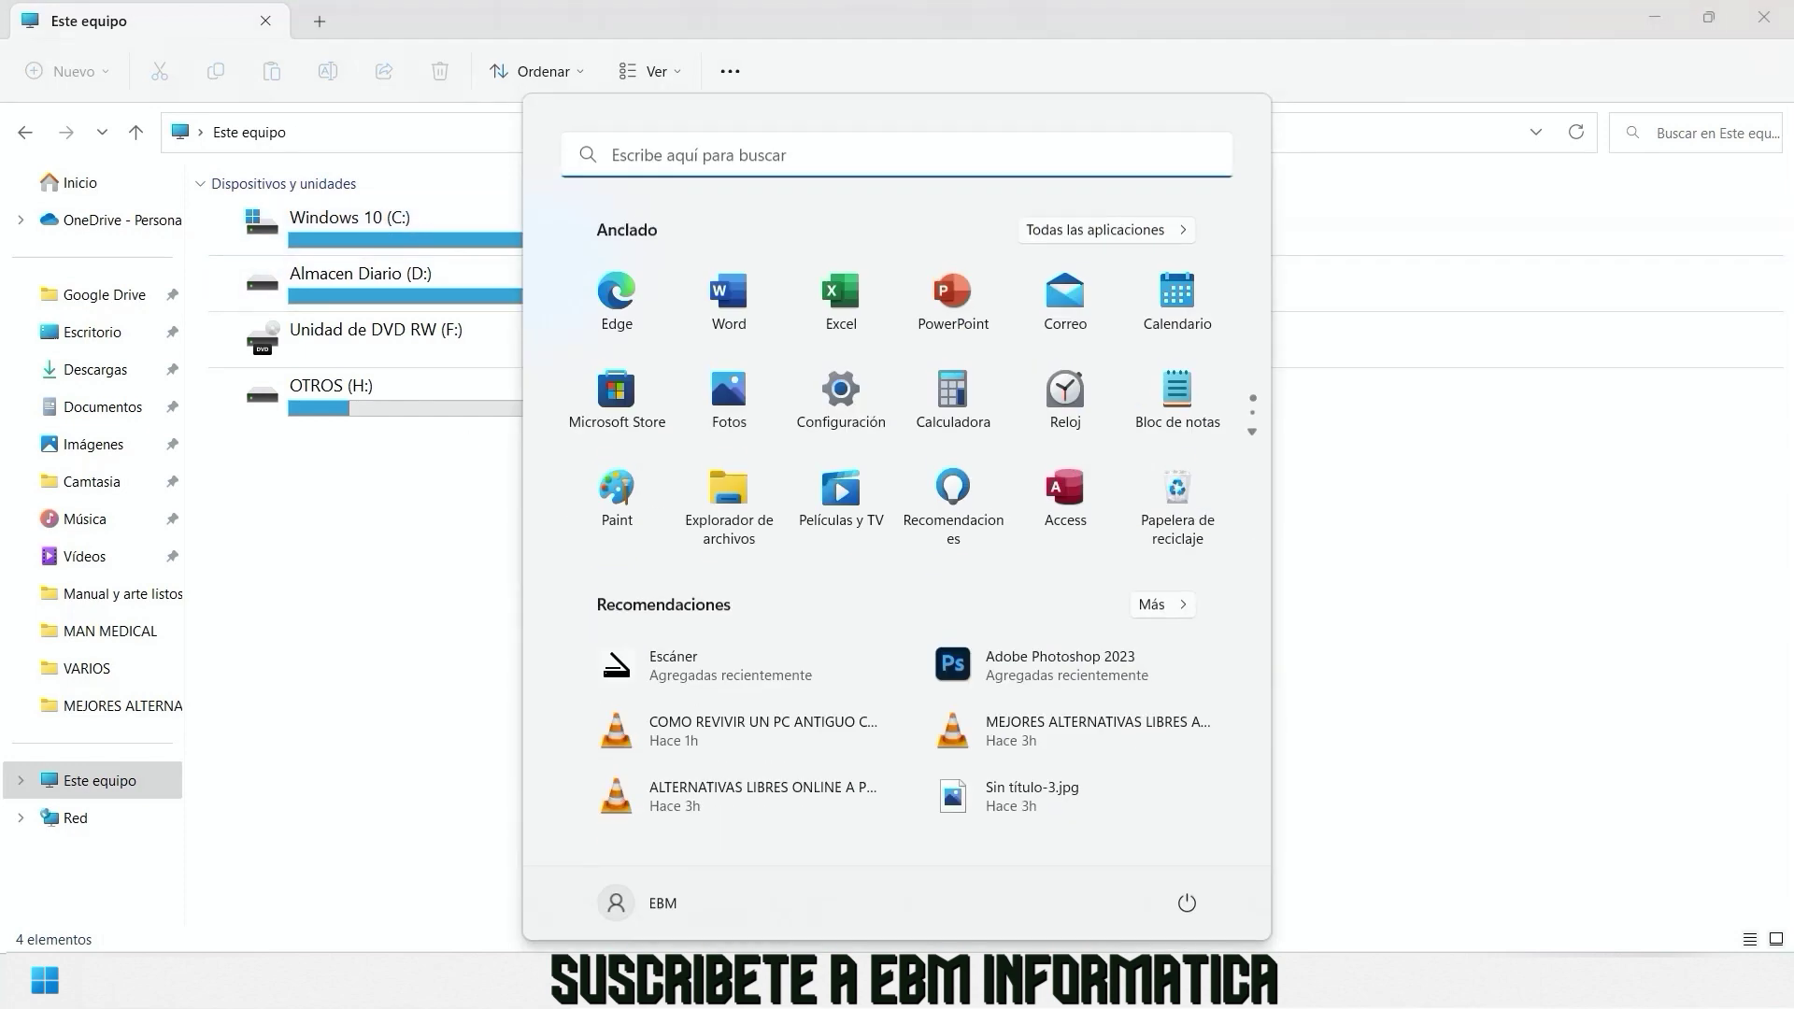
key("Escape")
Open the detailed storage usage of the Windows 10 (C:) drive from its properties.
right_click(373, 224)
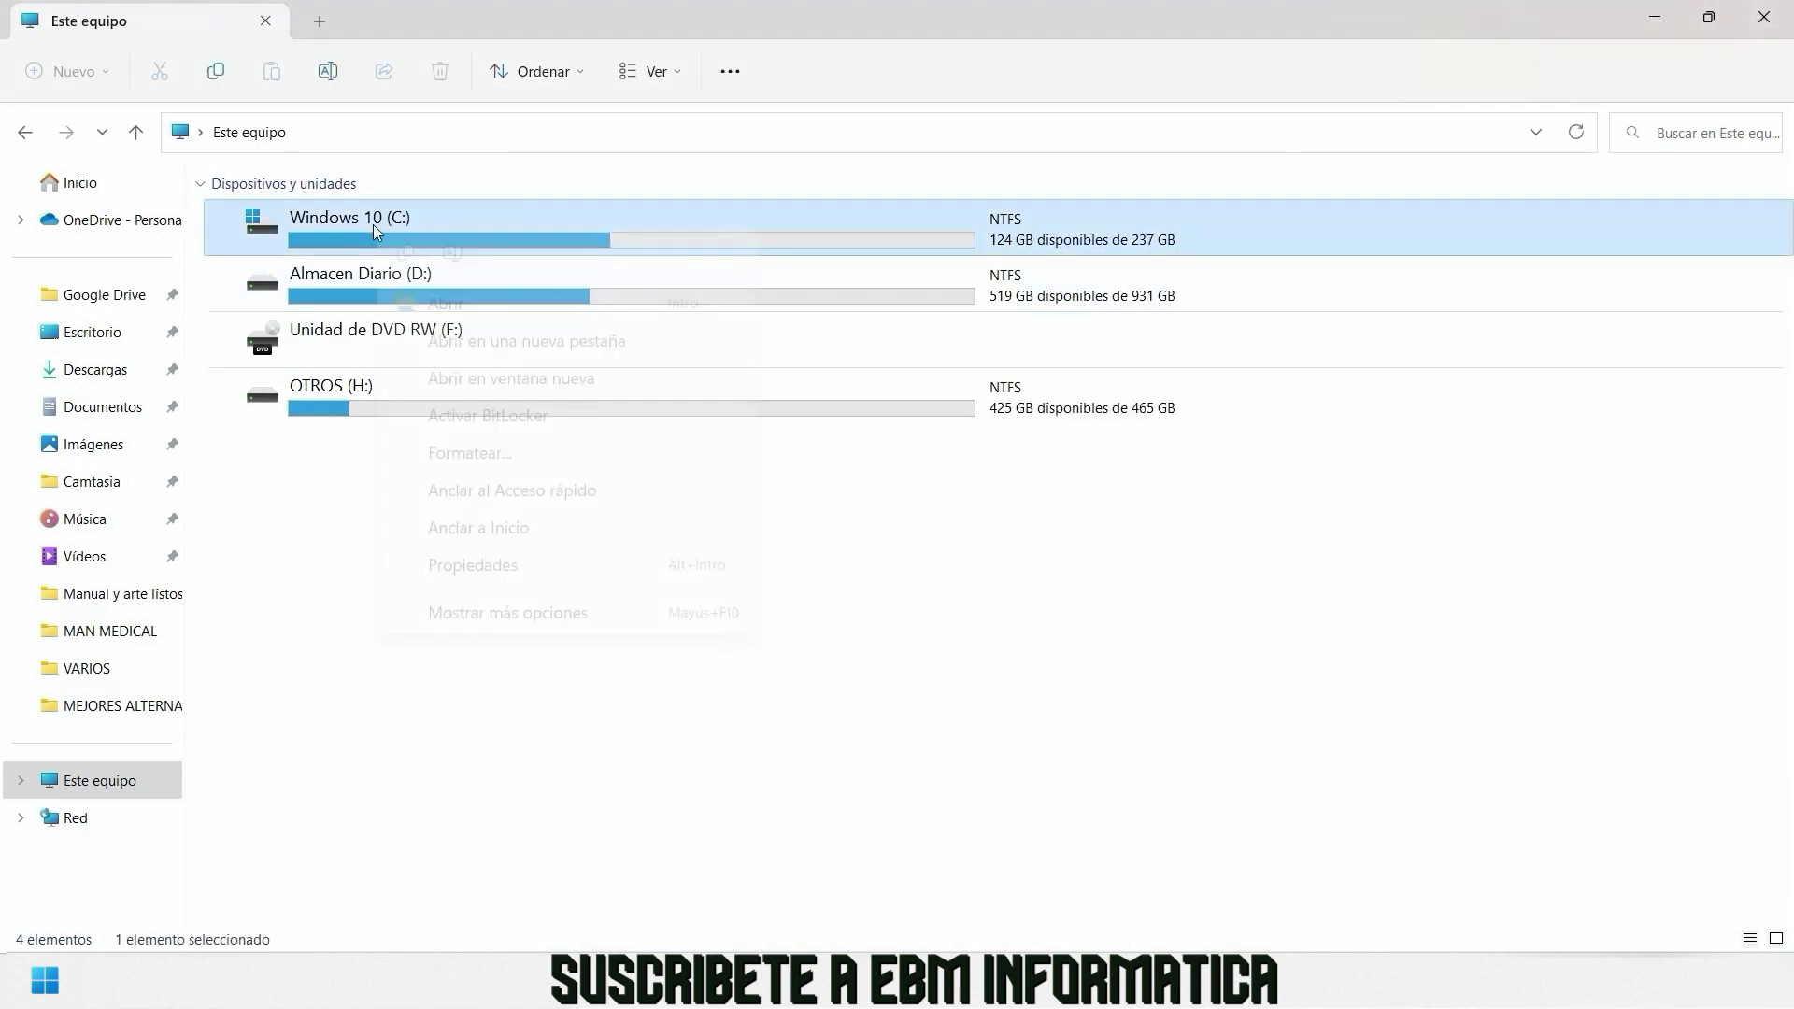
left_click(537, 572)
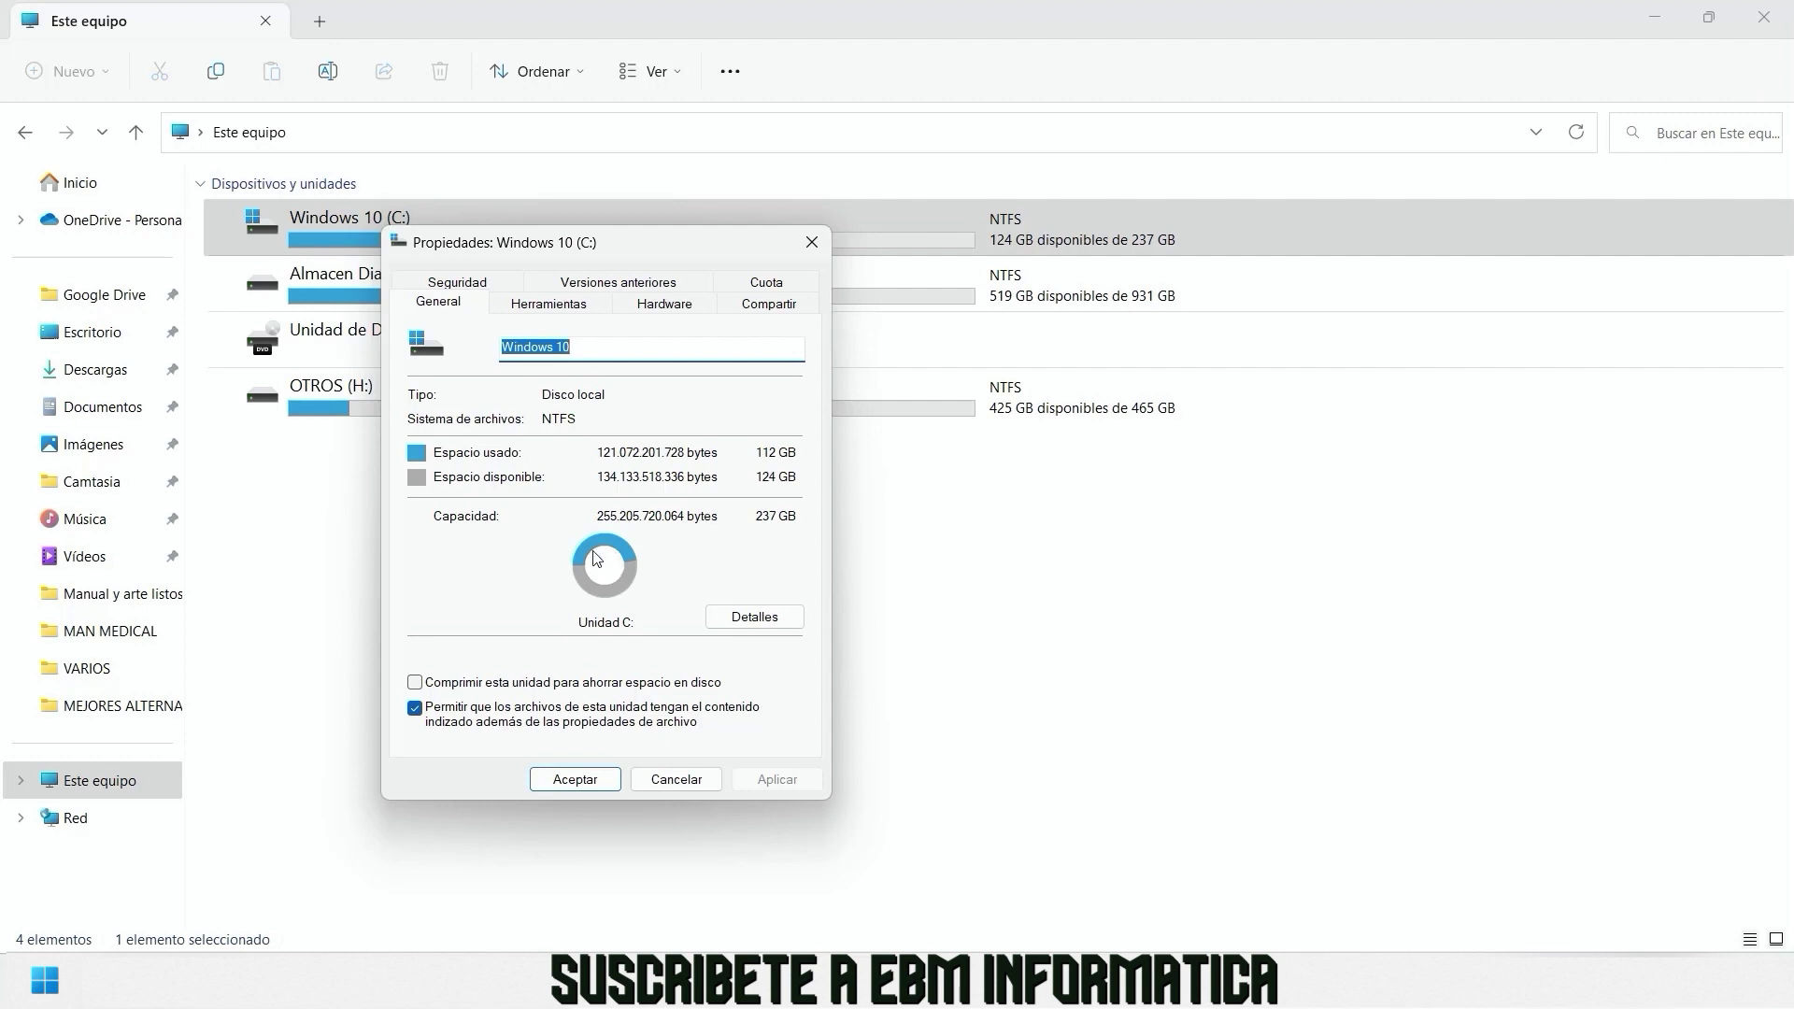
left_click(755, 617)
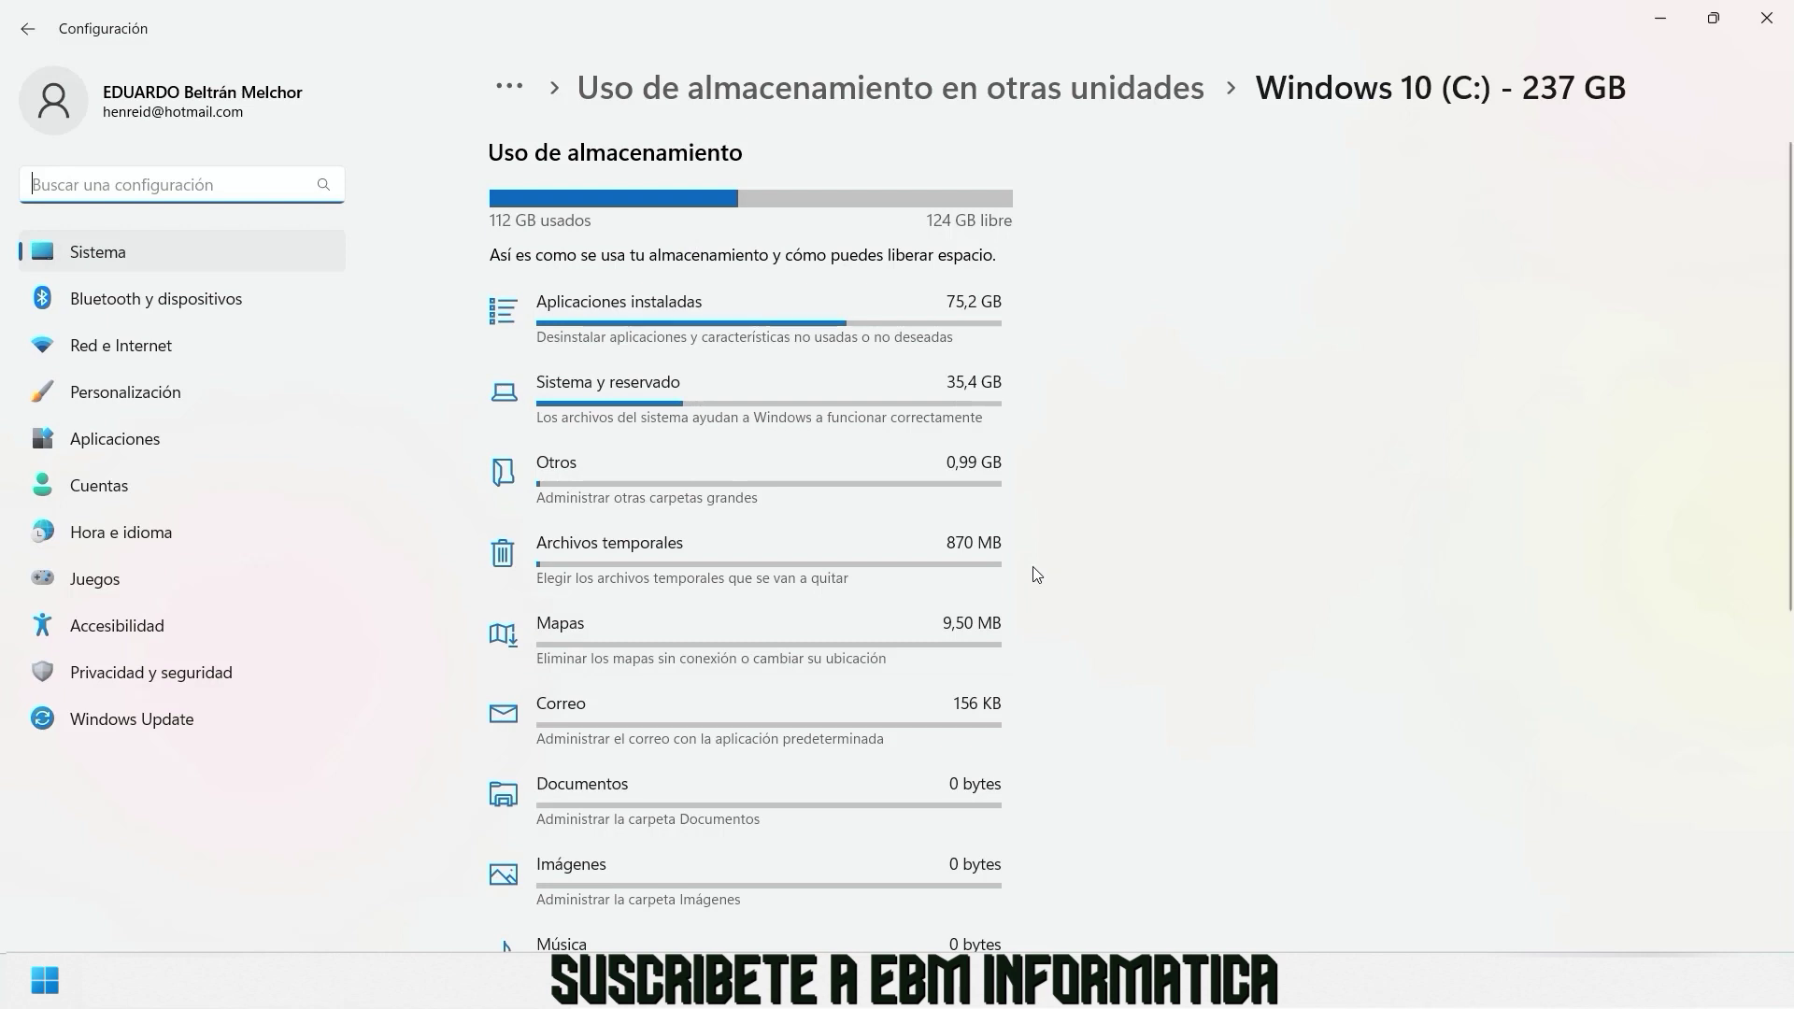
In the drive's Archivos temporales, also select Archivos de base de datos del Visor de datos de diagnóstico for removal.
left_click(658, 554)
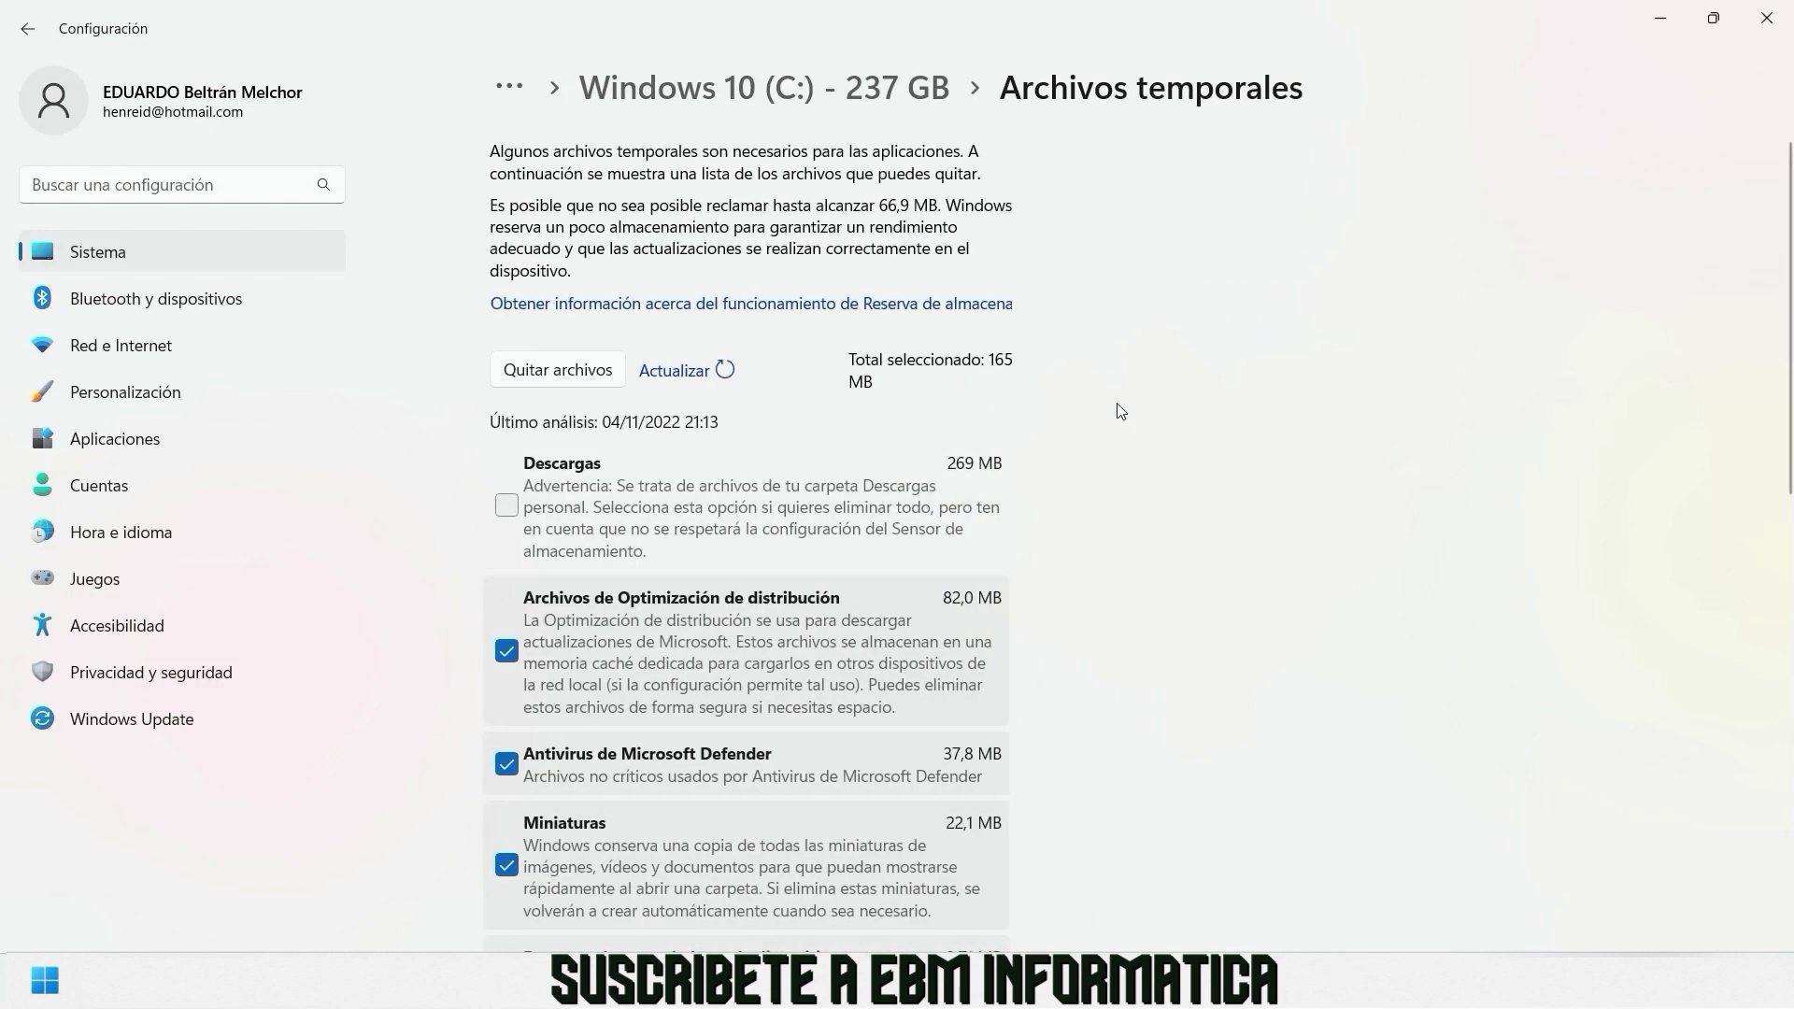
scroll(1092, 394, "down", 4)
scroll(1093, 394, "up", 4)
scroll(1092, 395, "down", 4)
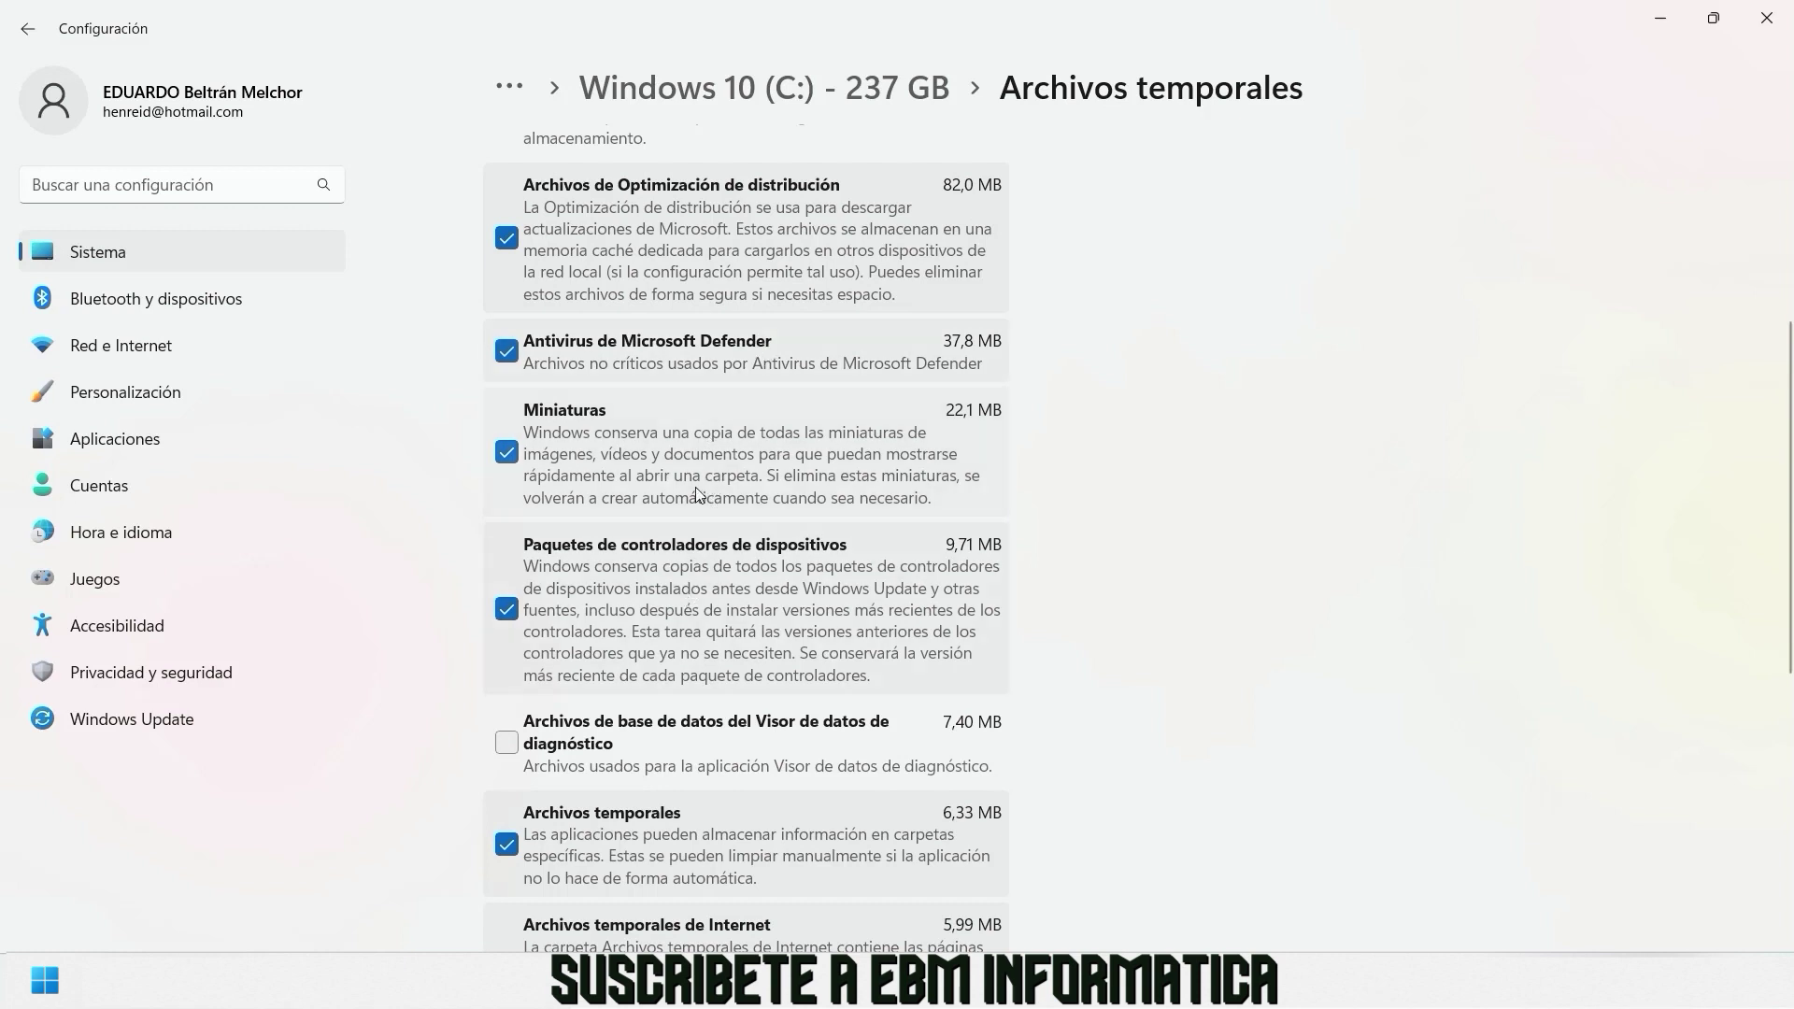
left_click(555, 759)
scroll(554, 753, "down", 6)
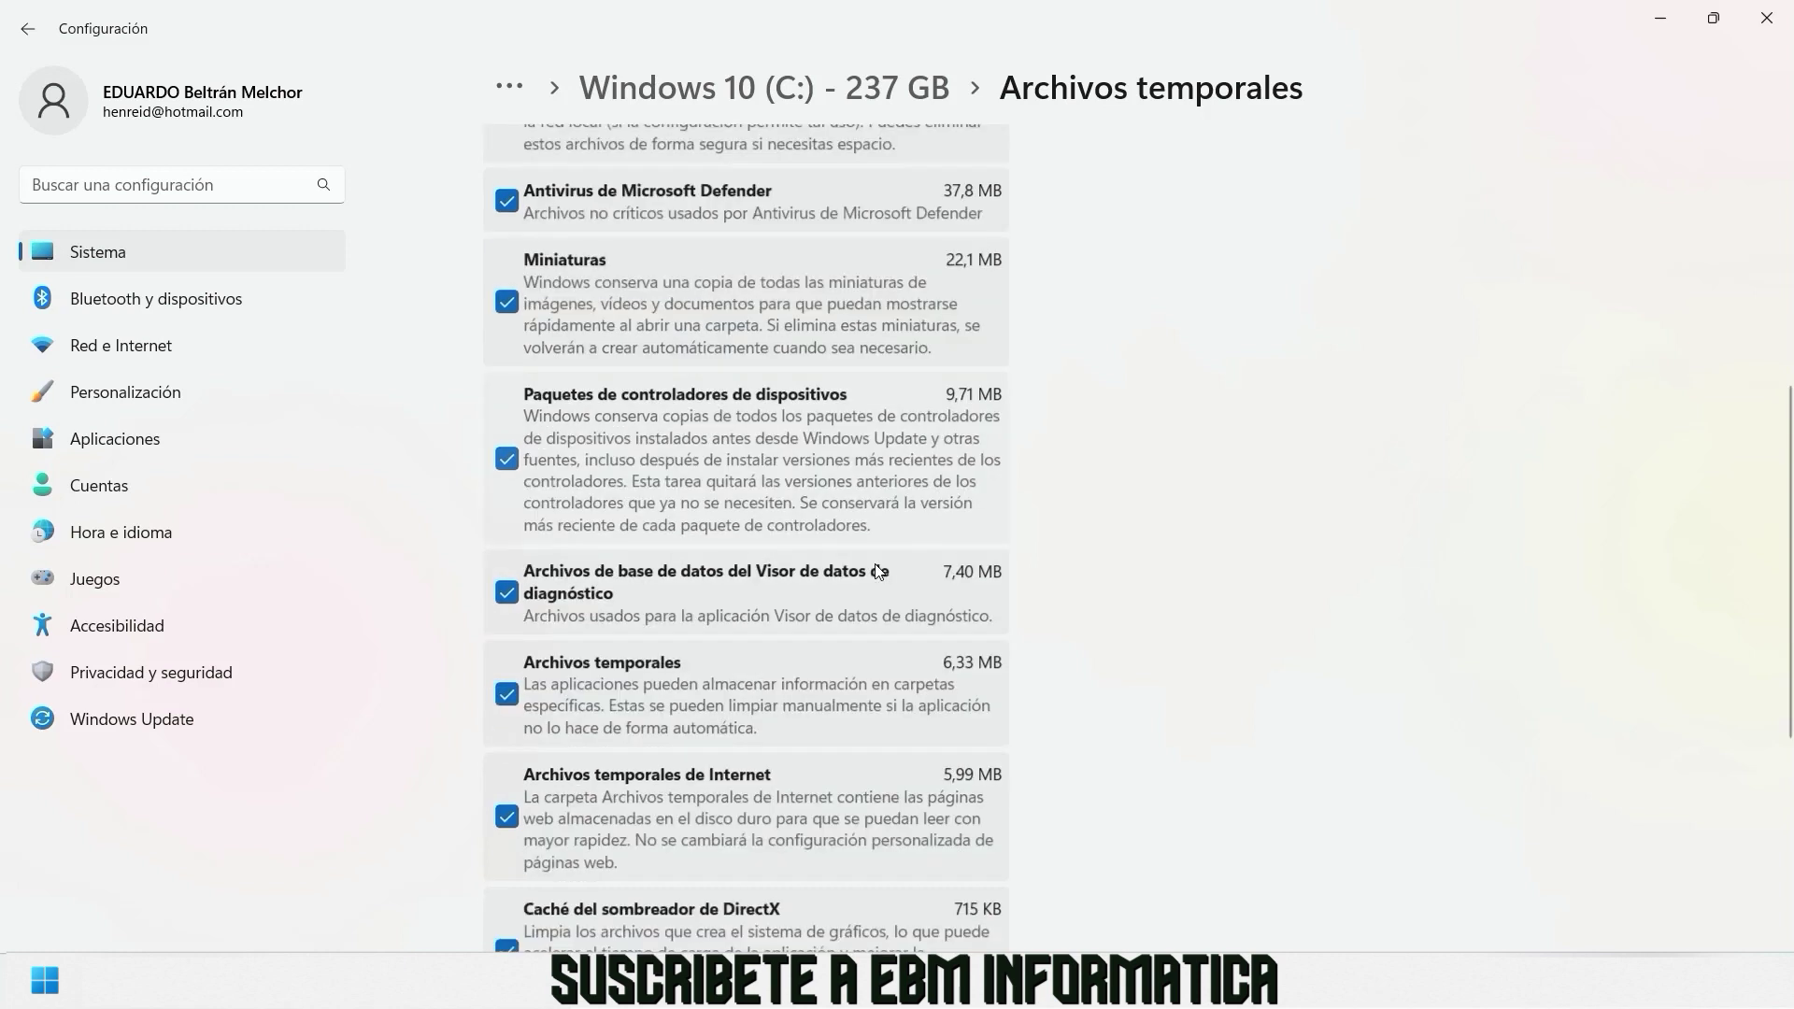
Review the selected temporary file categories, leaving Descargas unselected, and permanently remove the selected files.
scroll(650, 680, "up", 10)
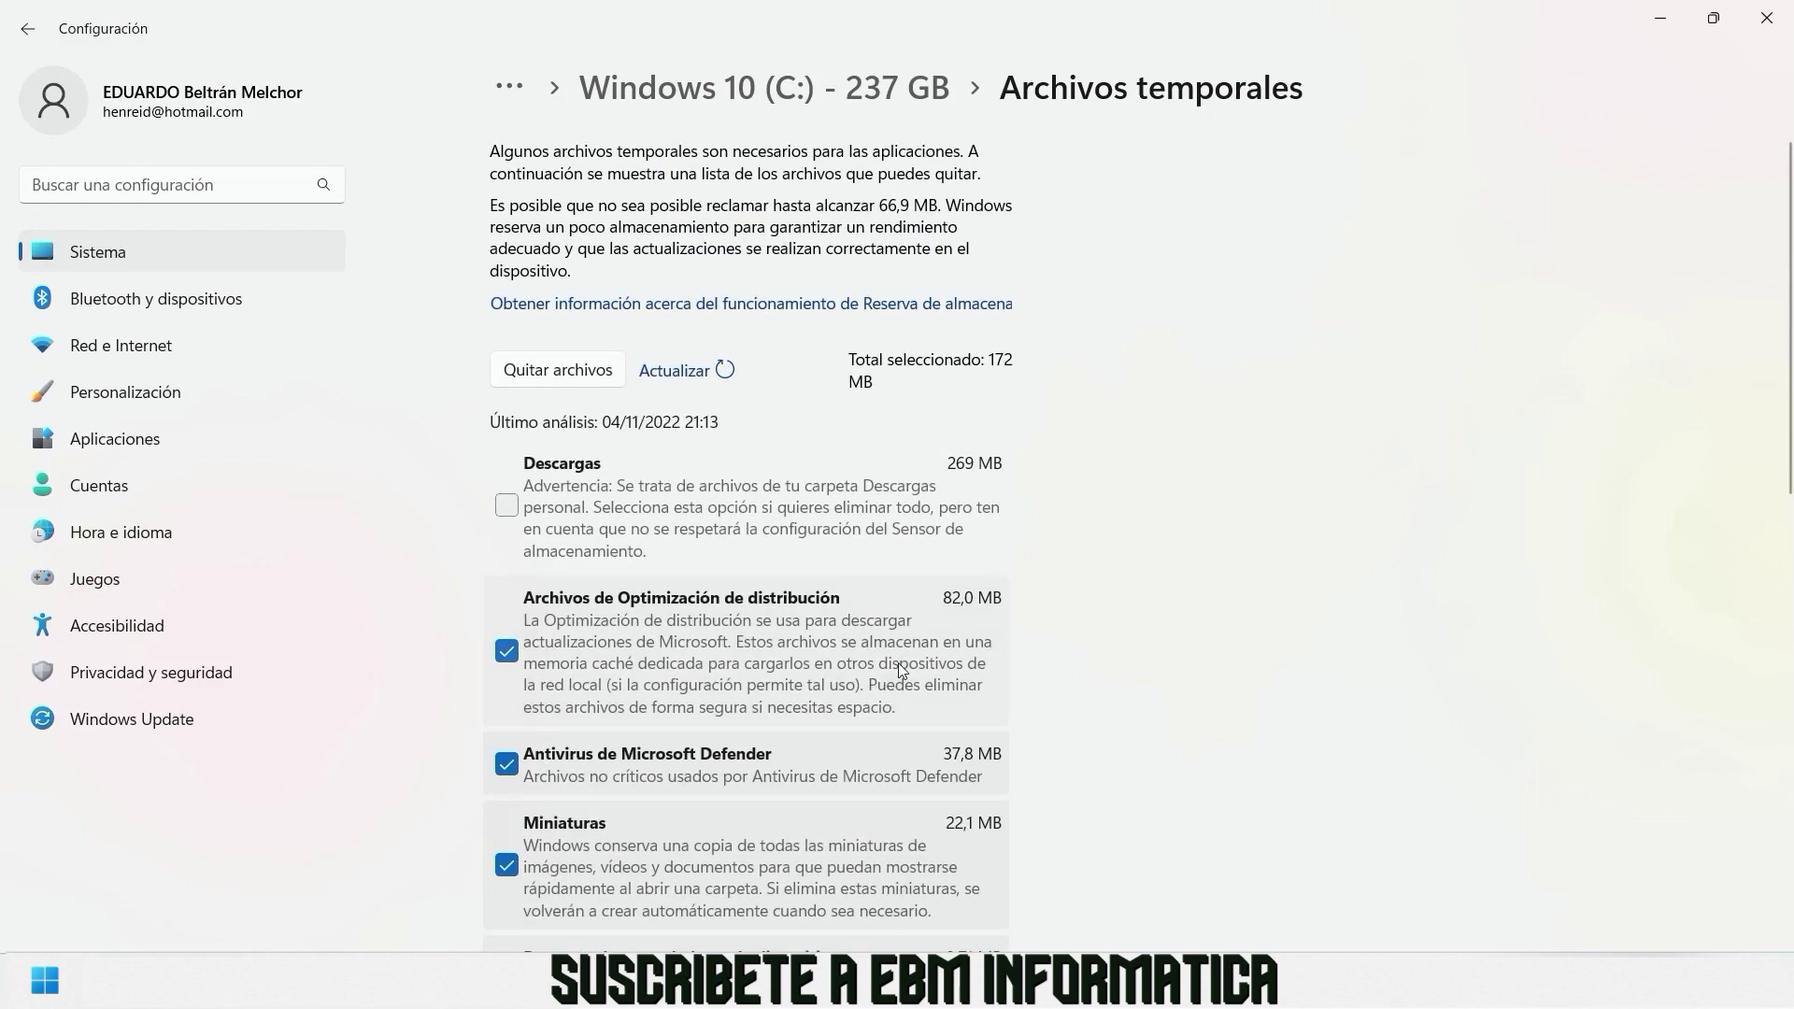
scroll(1095, 464, "down", 7)
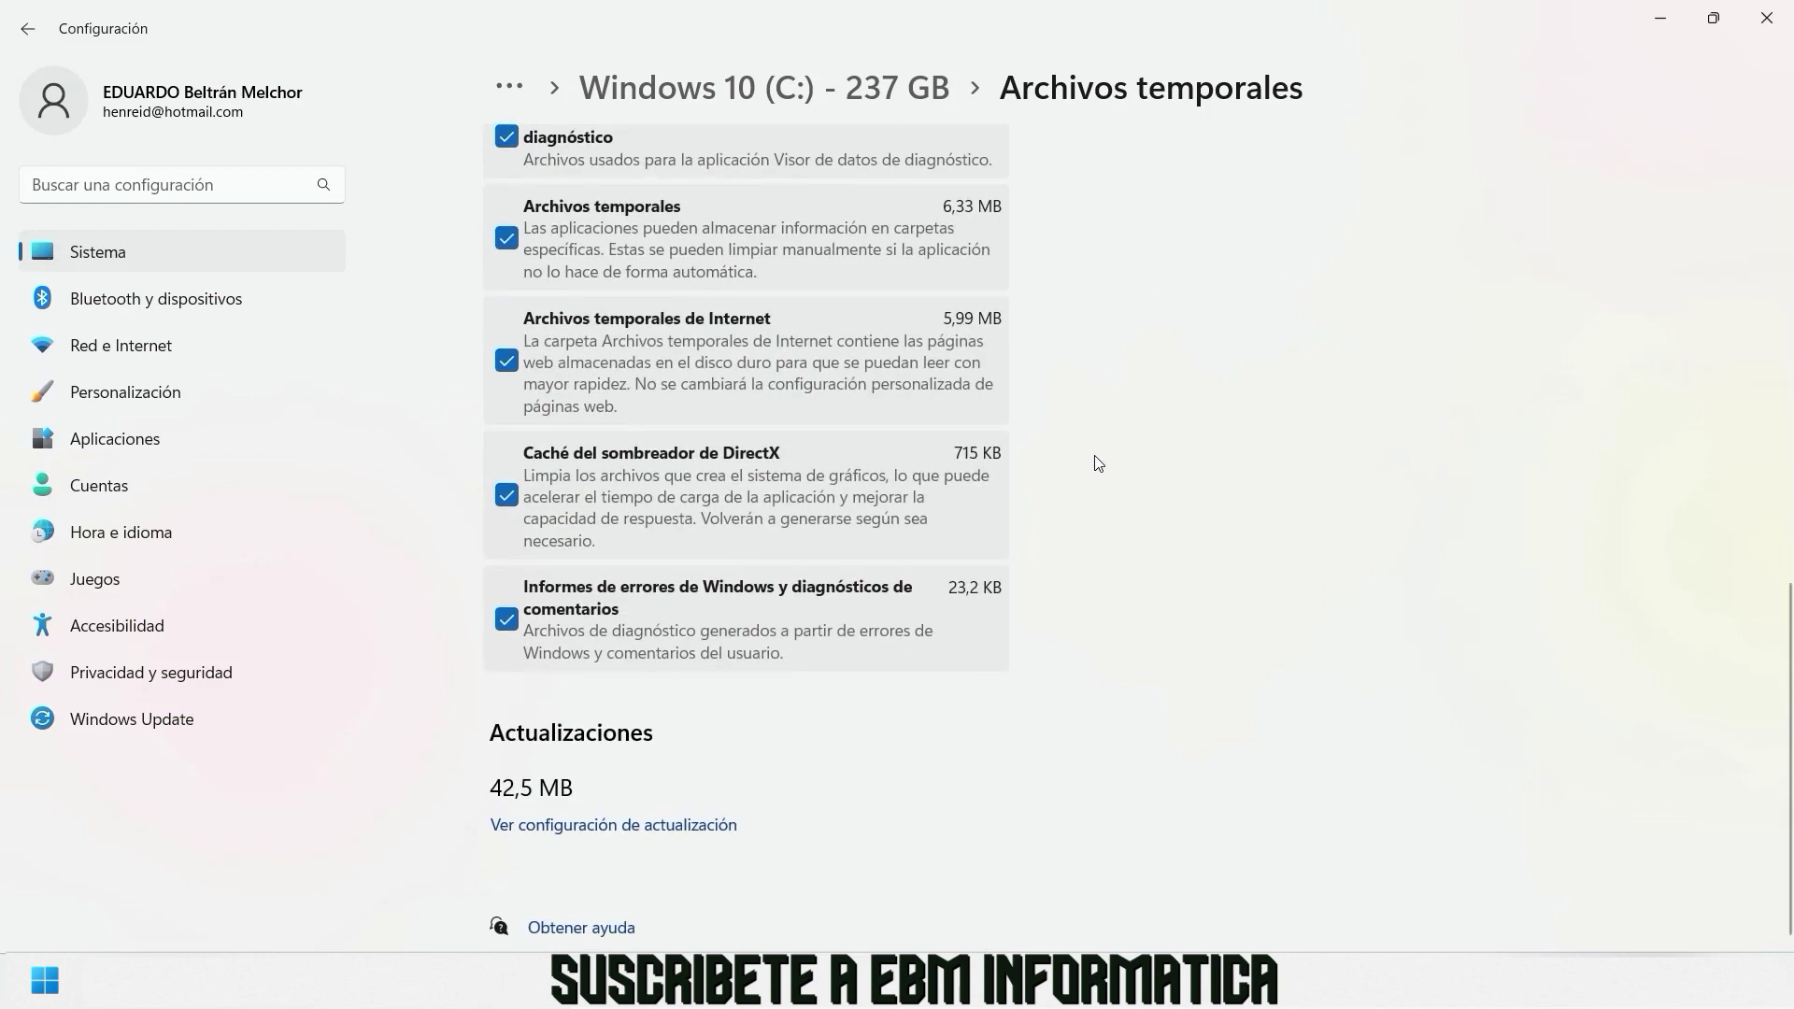
scroll(1100, 464, "up", 10)
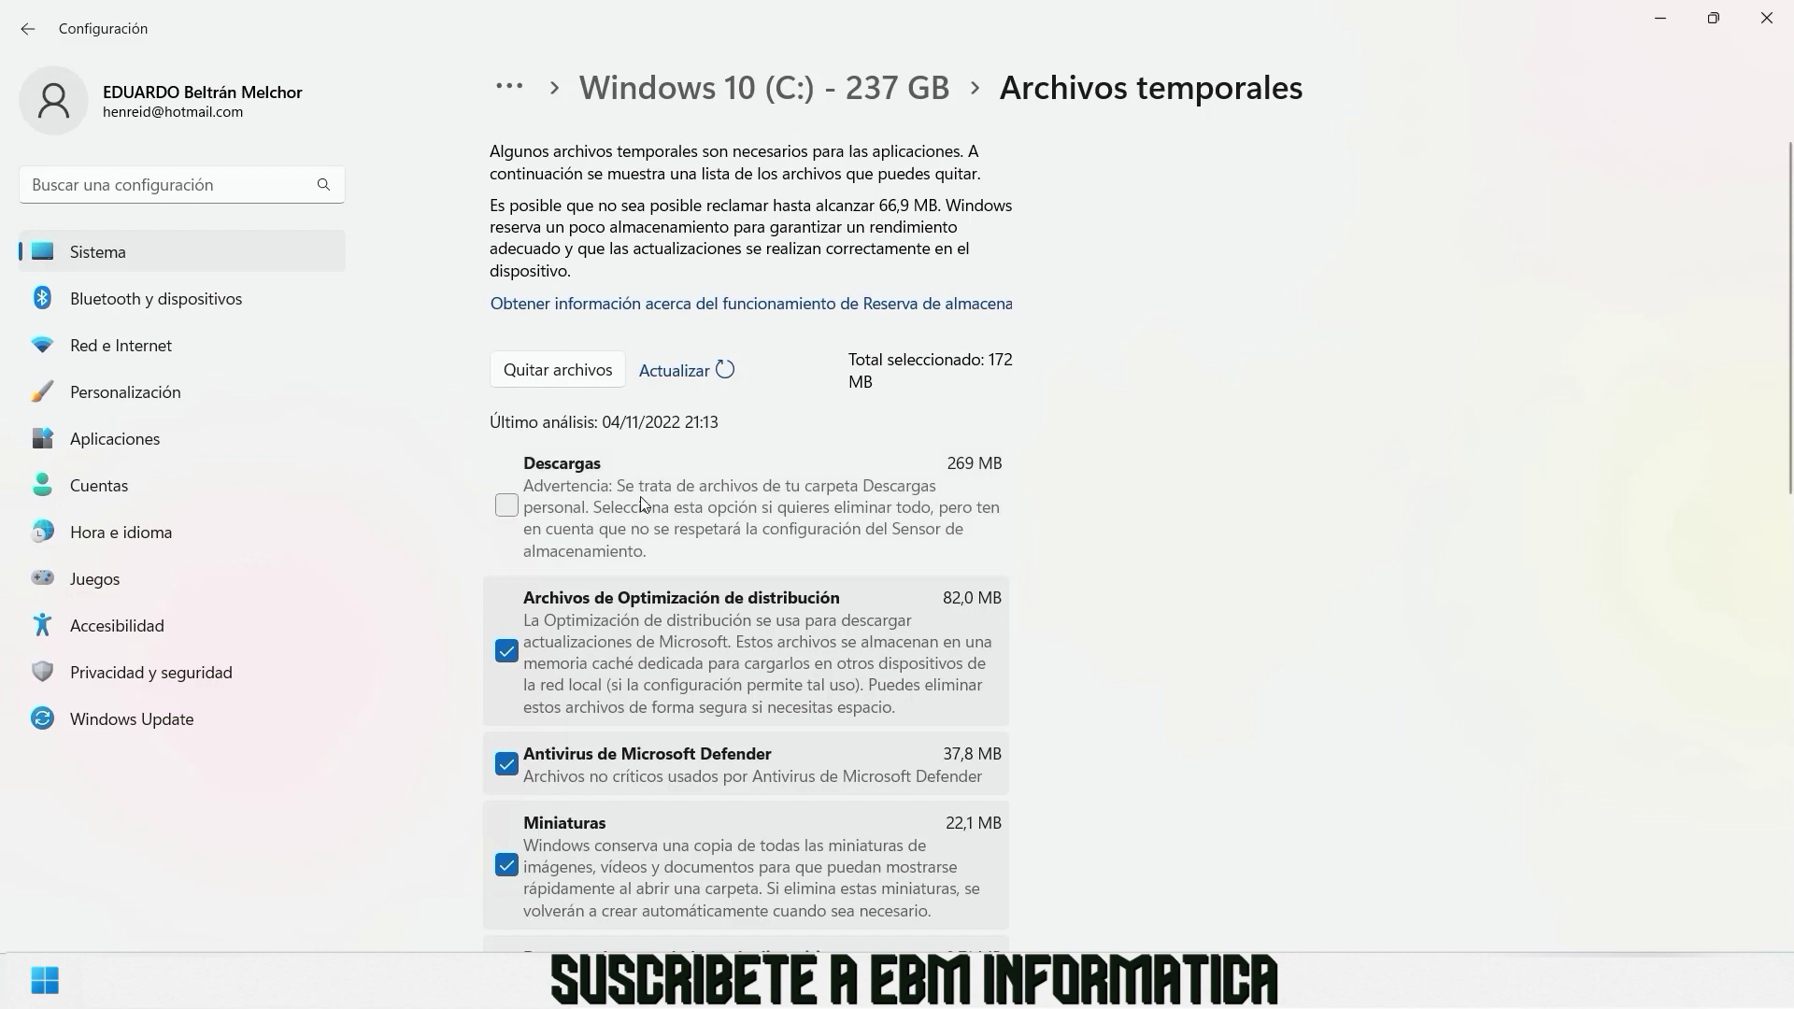
left_click(548, 373)
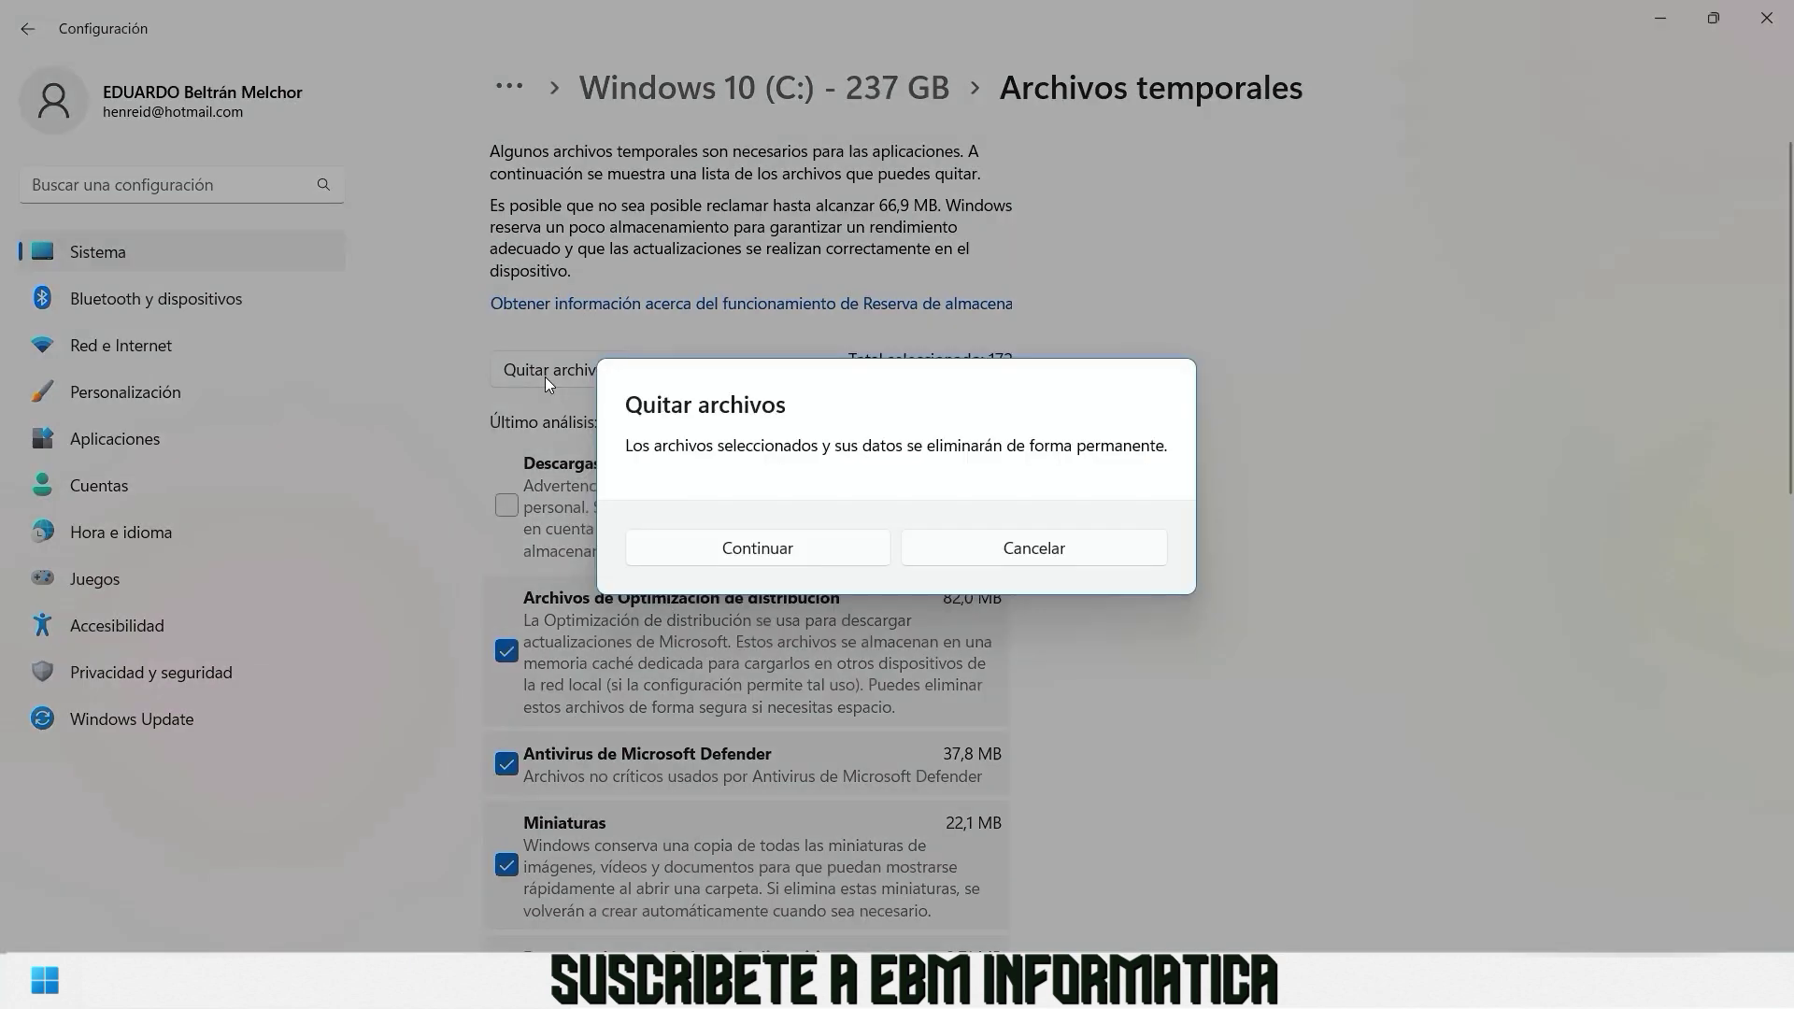
left_click(803, 555)
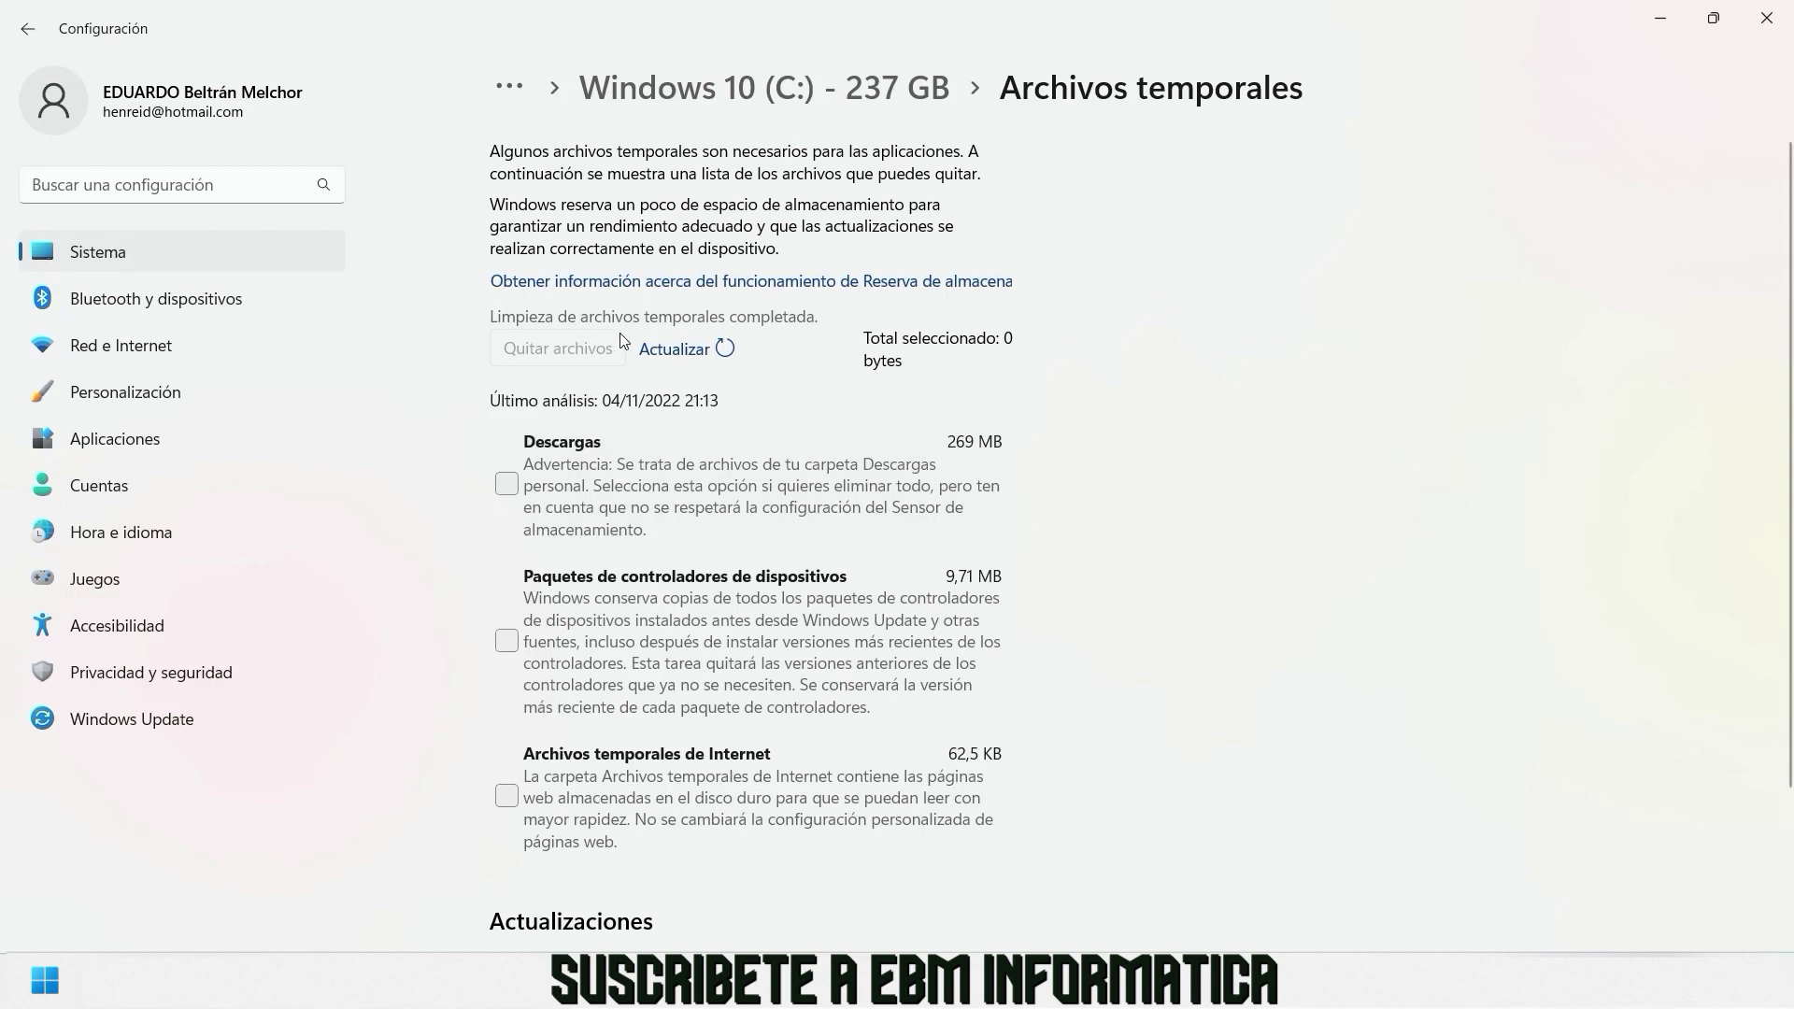
Return to the C: storage usage overview and examine the Sistema y reservado category.
left_click(868, 97)
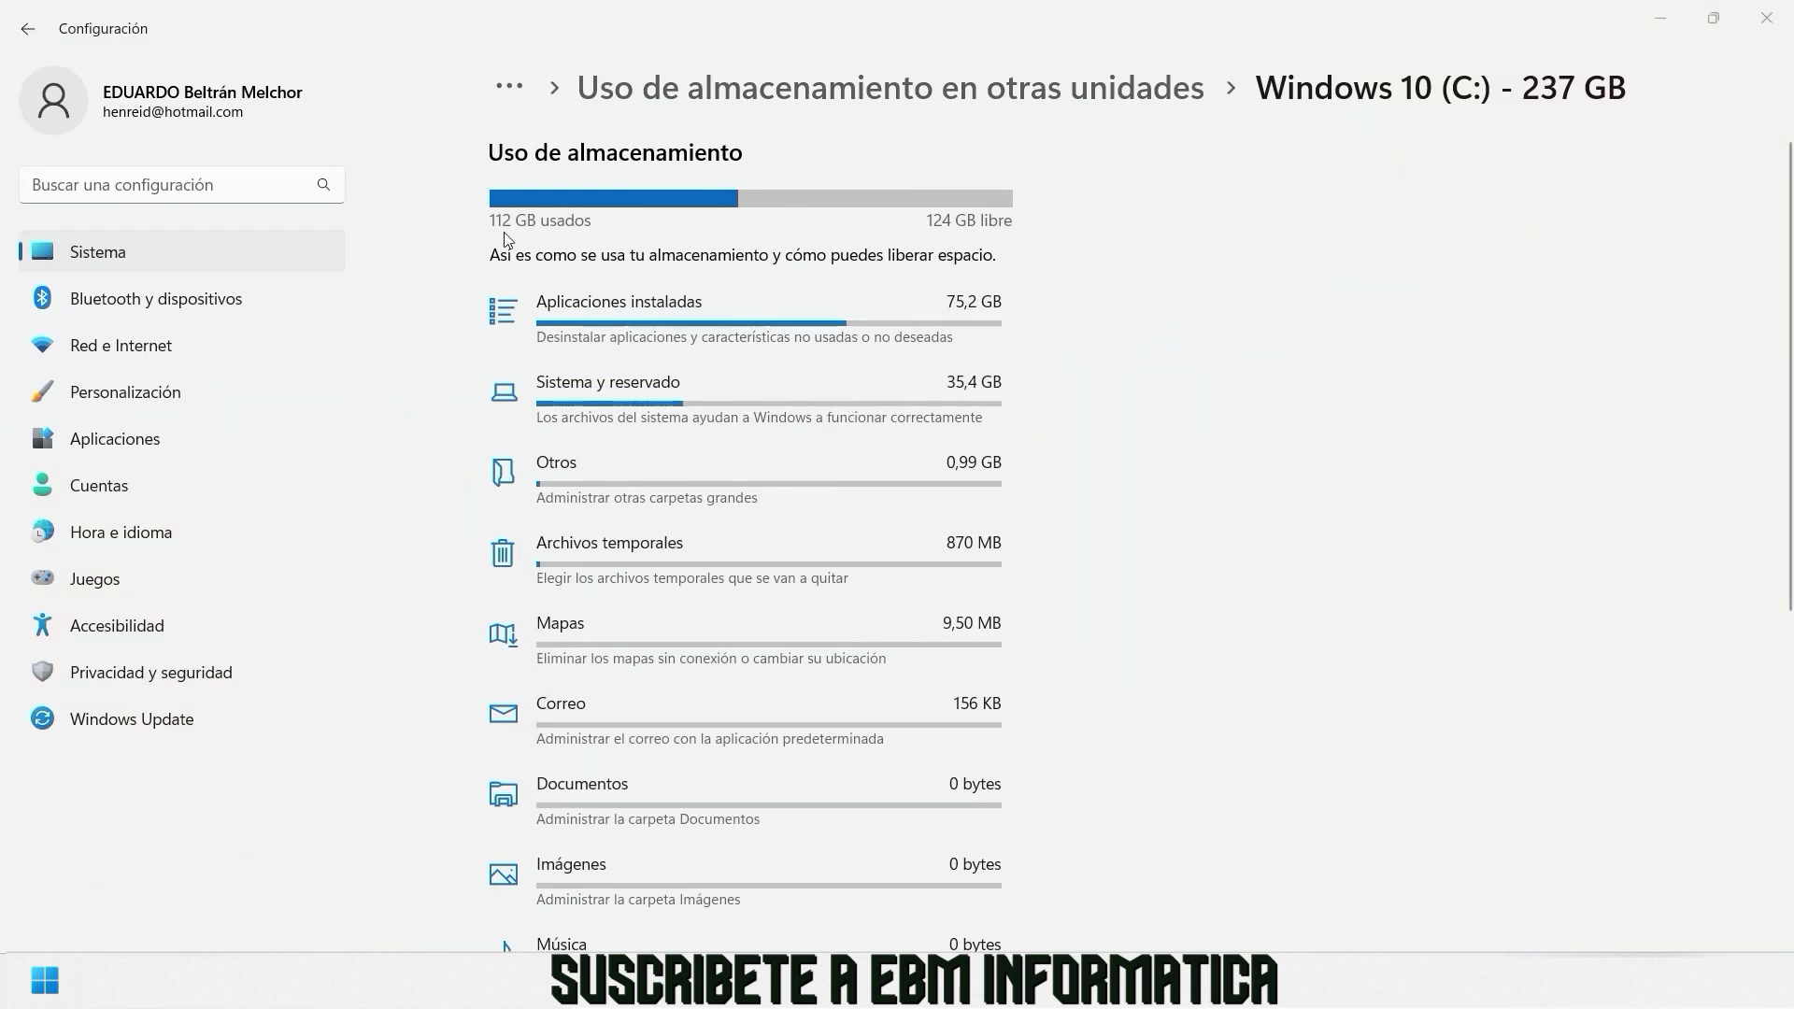
left_click(796, 387)
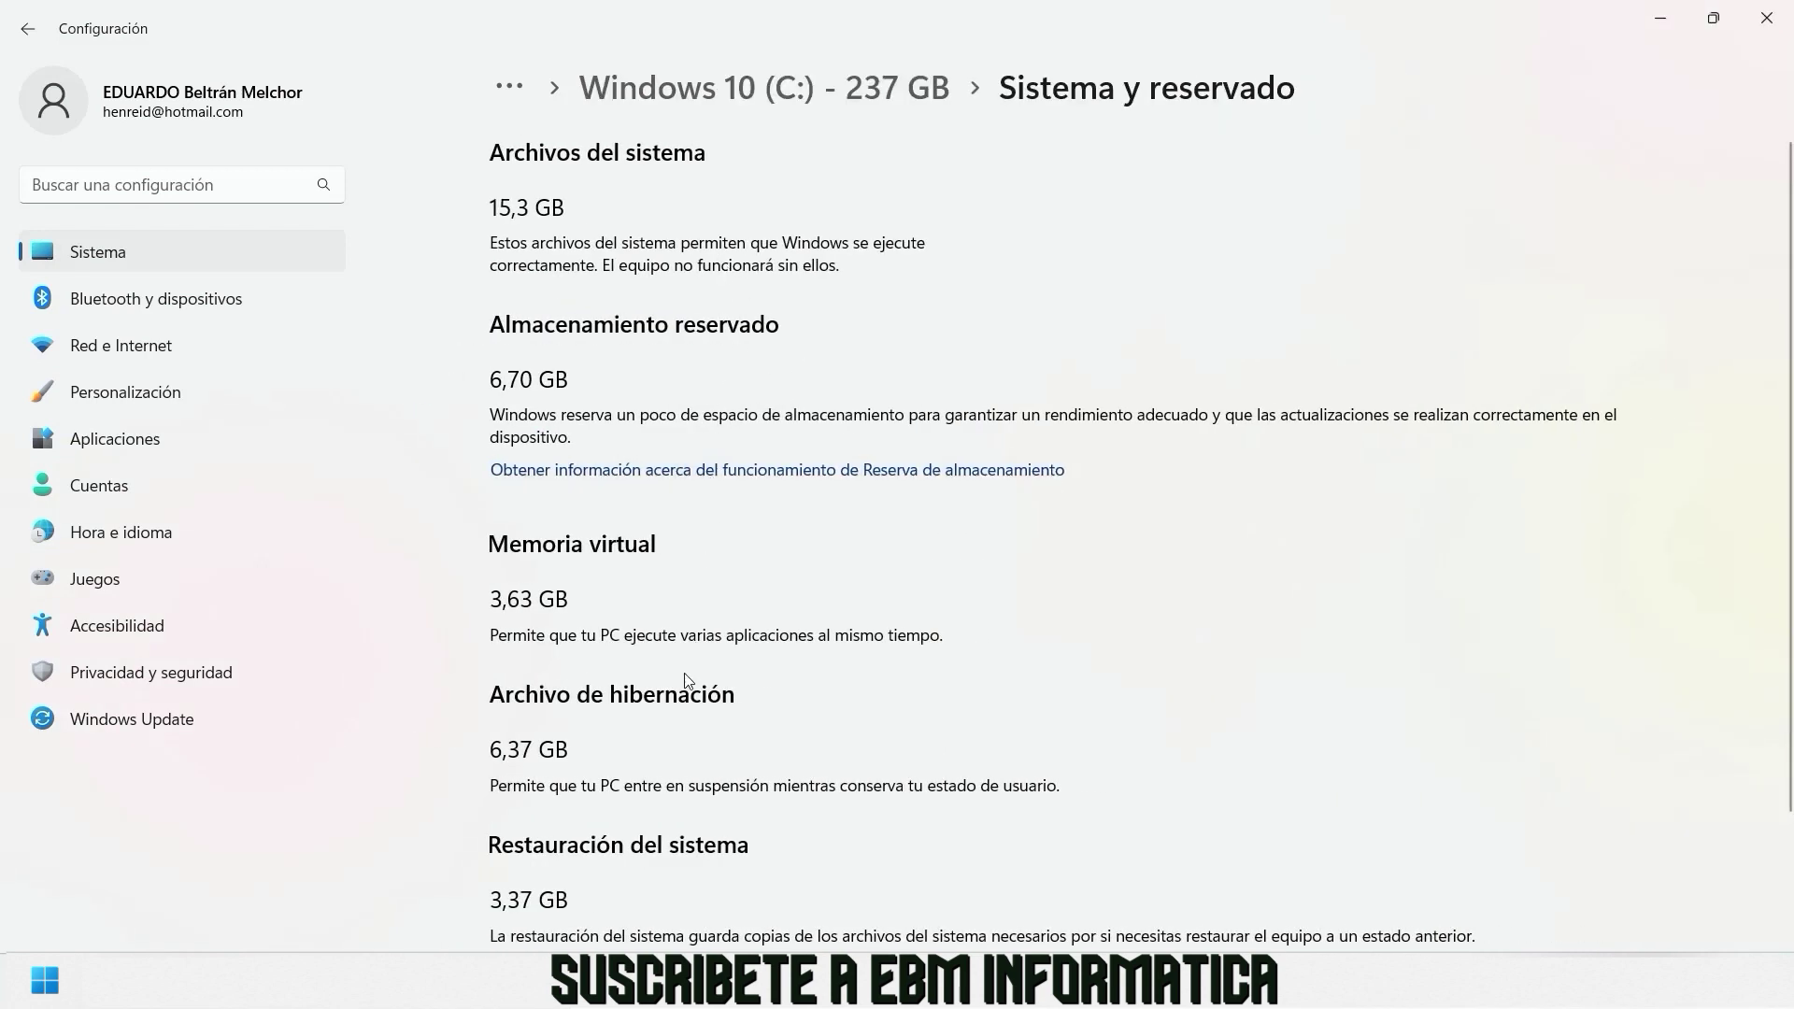
scroll(721, 551, "down", 3)
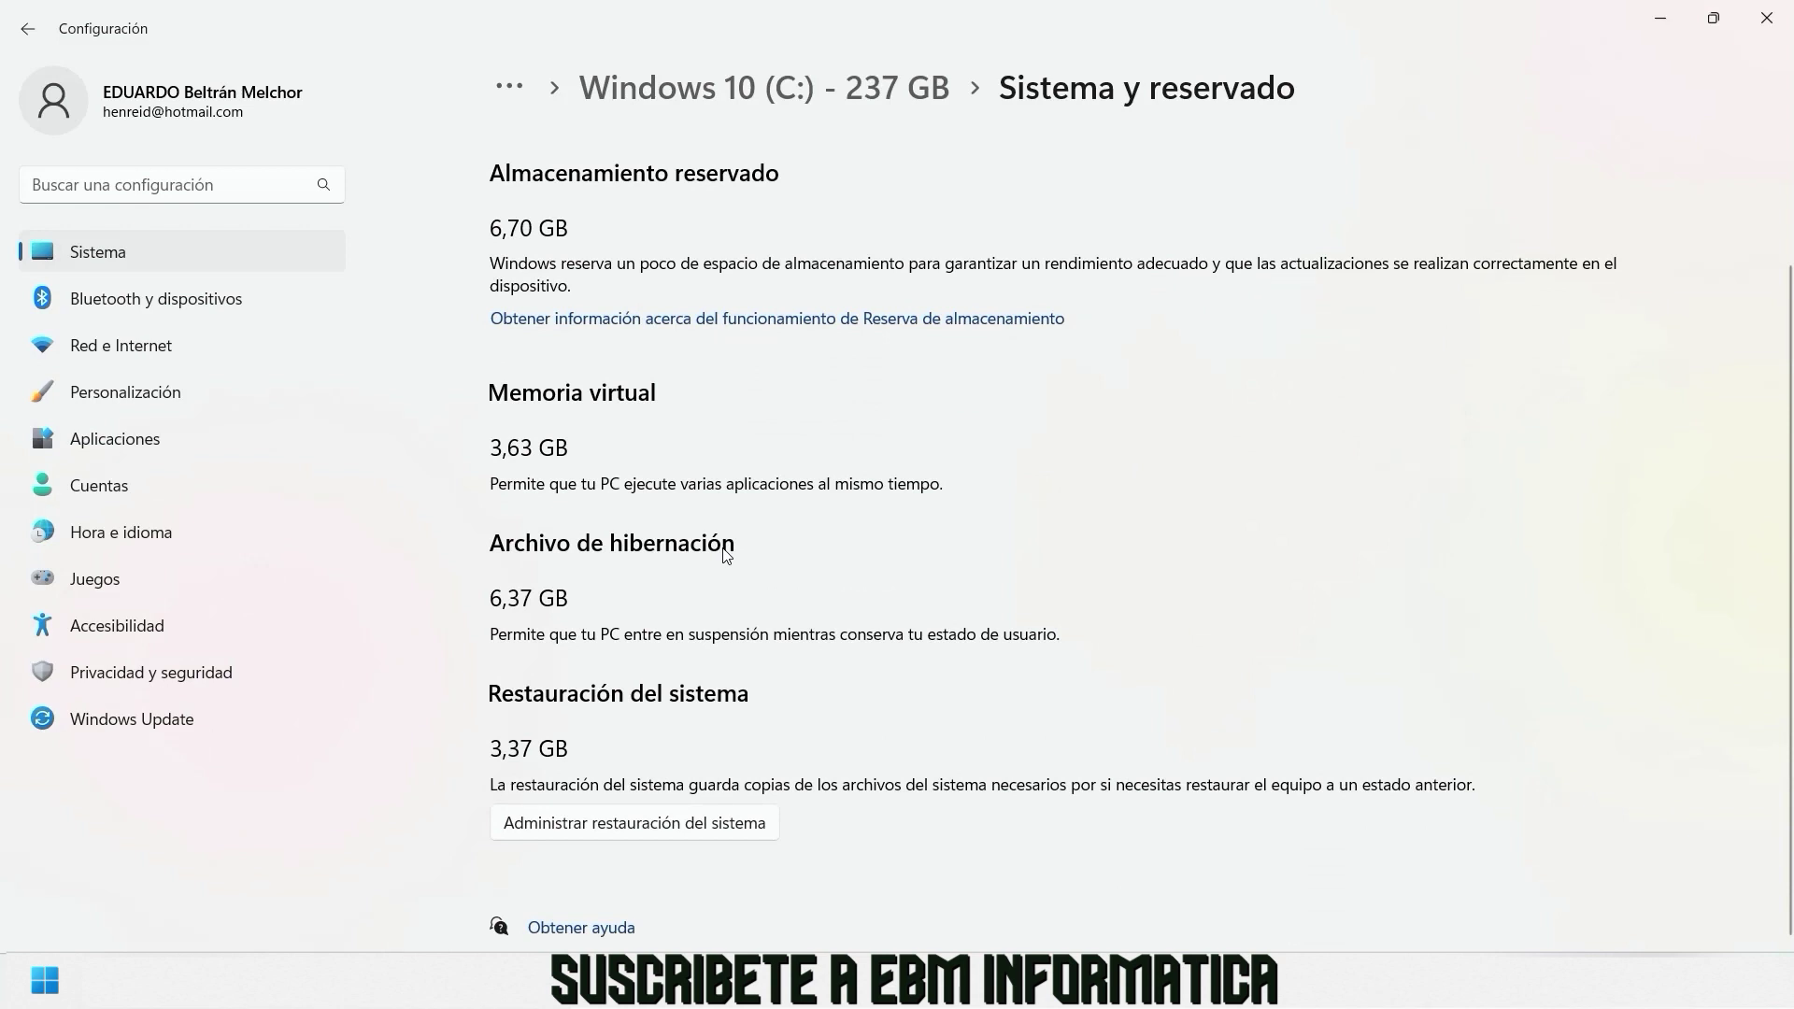
scroll(727, 555, "up", 3)
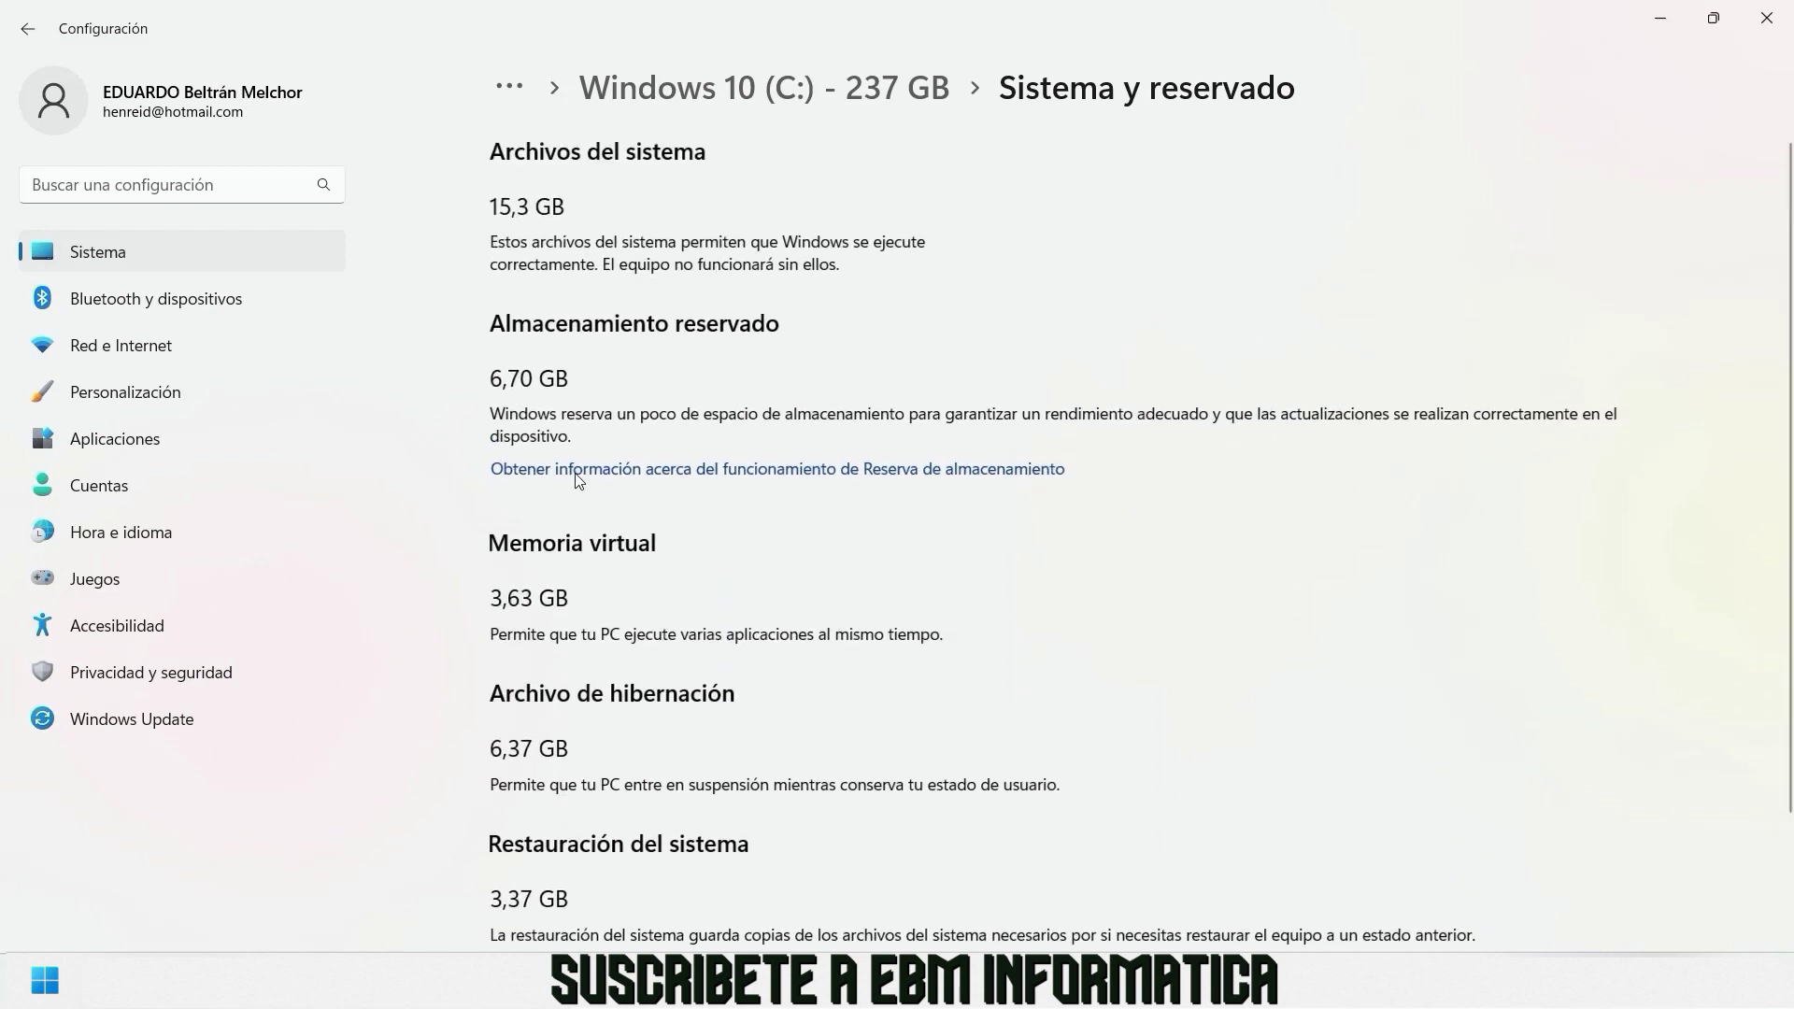
left_click(28, 28)
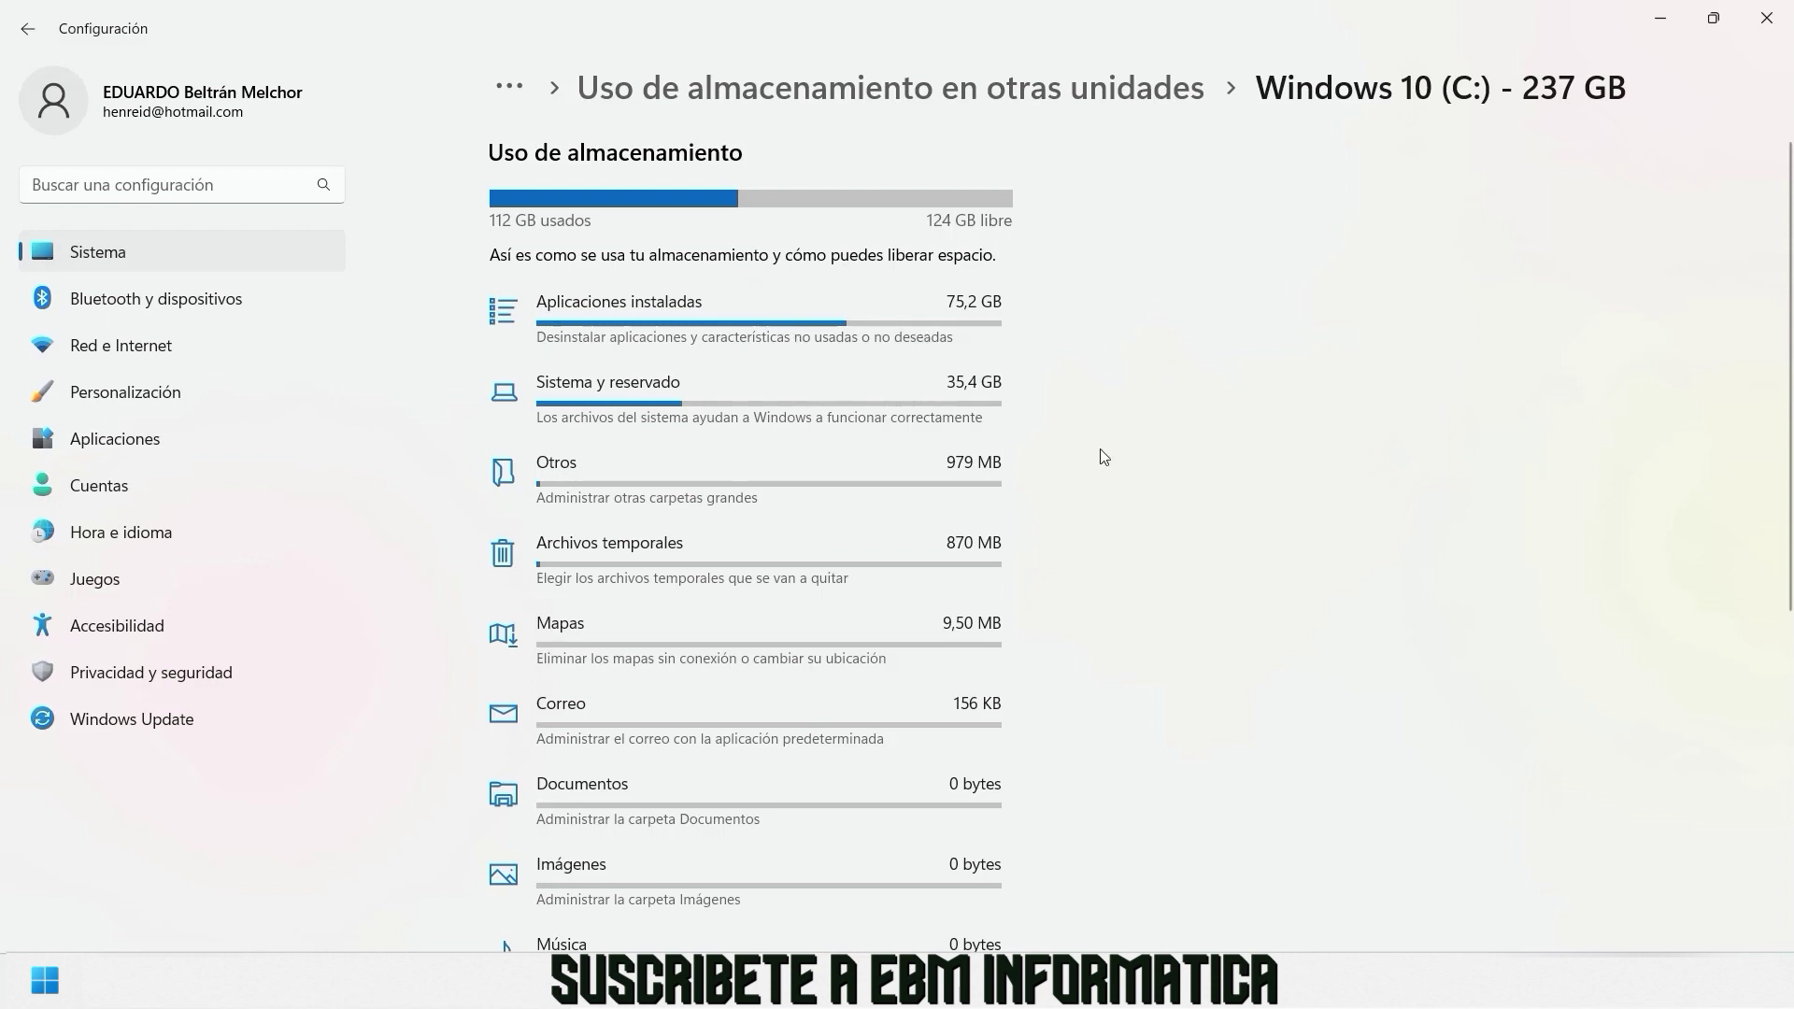
Examine the remaining storage categories of the C: drive and the large folders listed under Otros.
scroll(1104, 455, "down", 6)
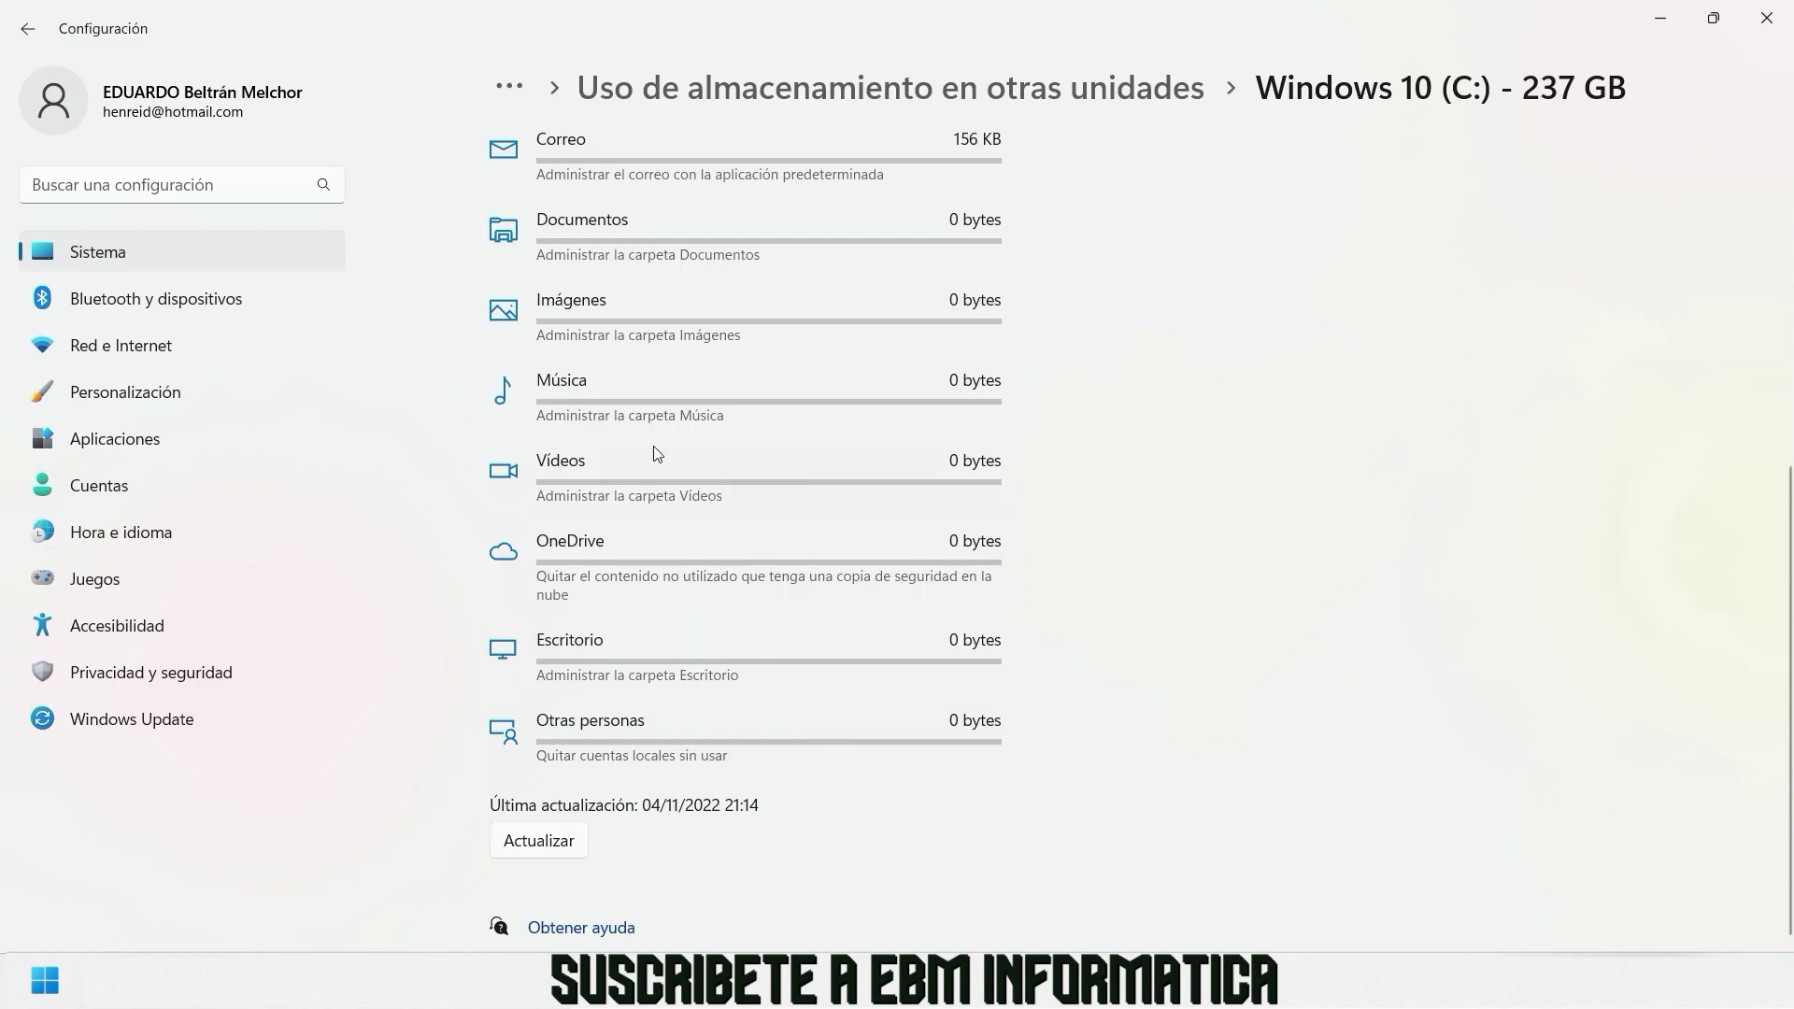
scroll(699, 390, "up", 6)
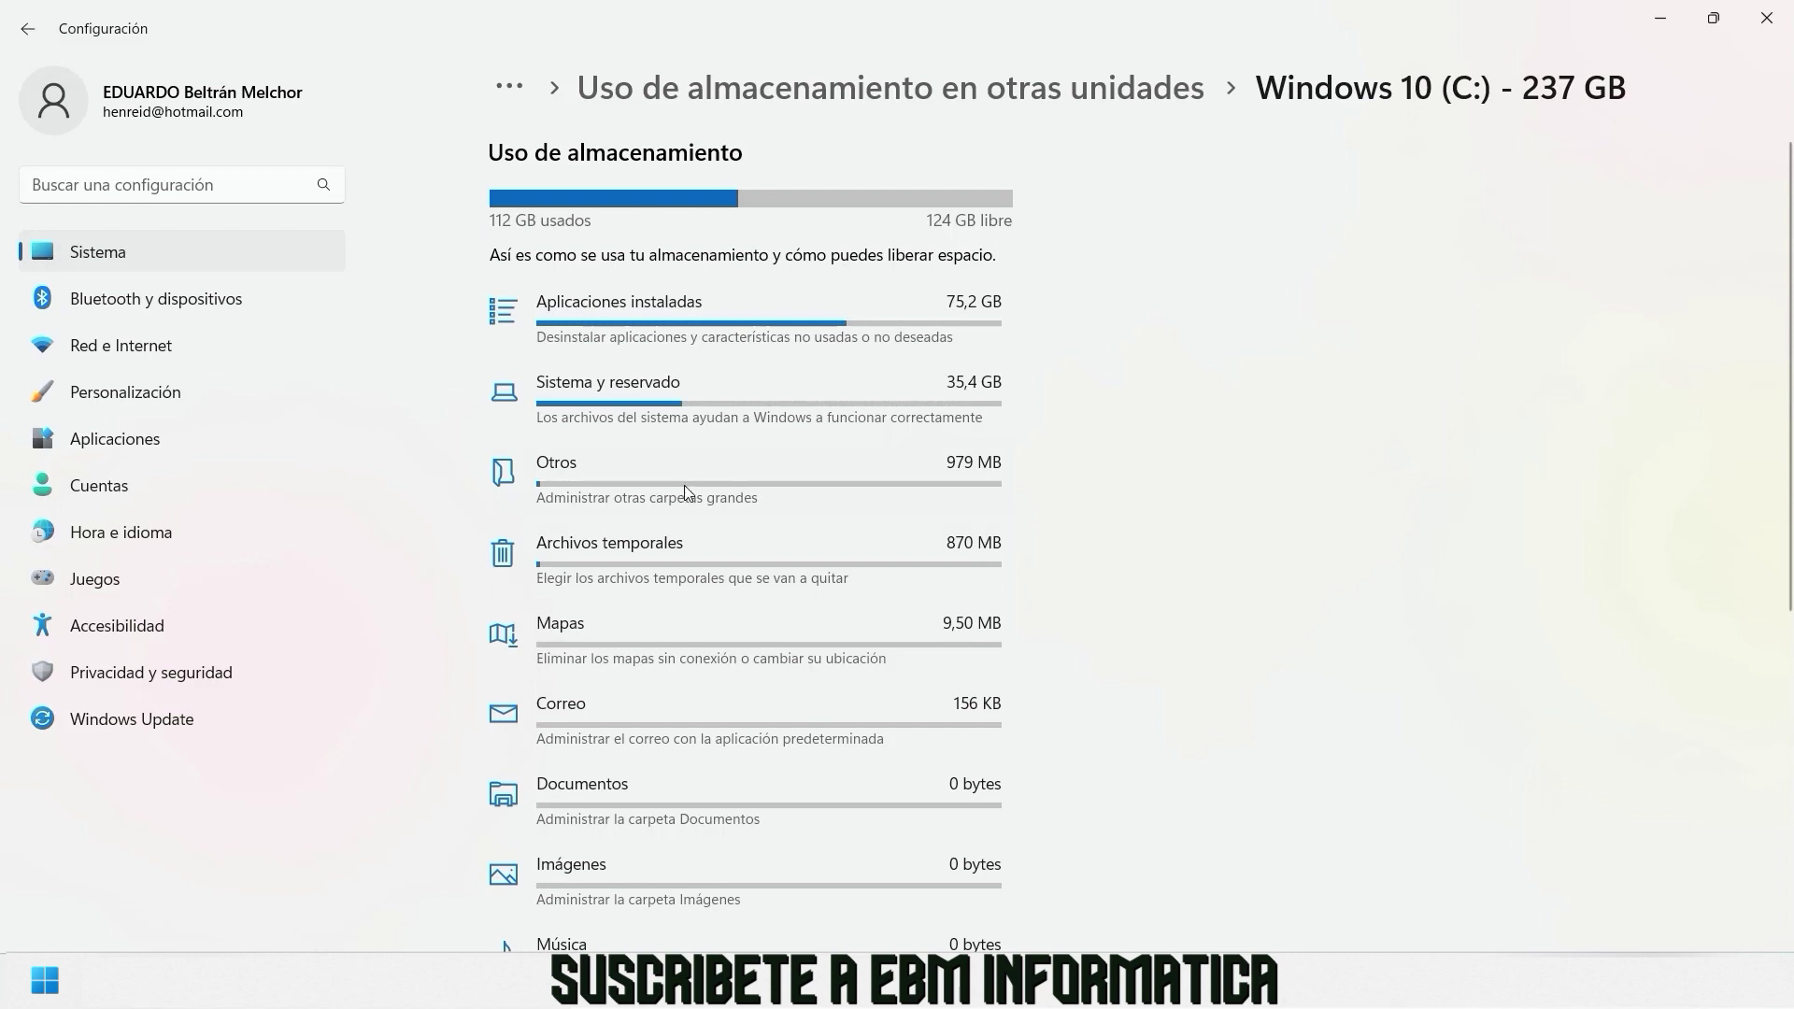
left_click(684, 485)
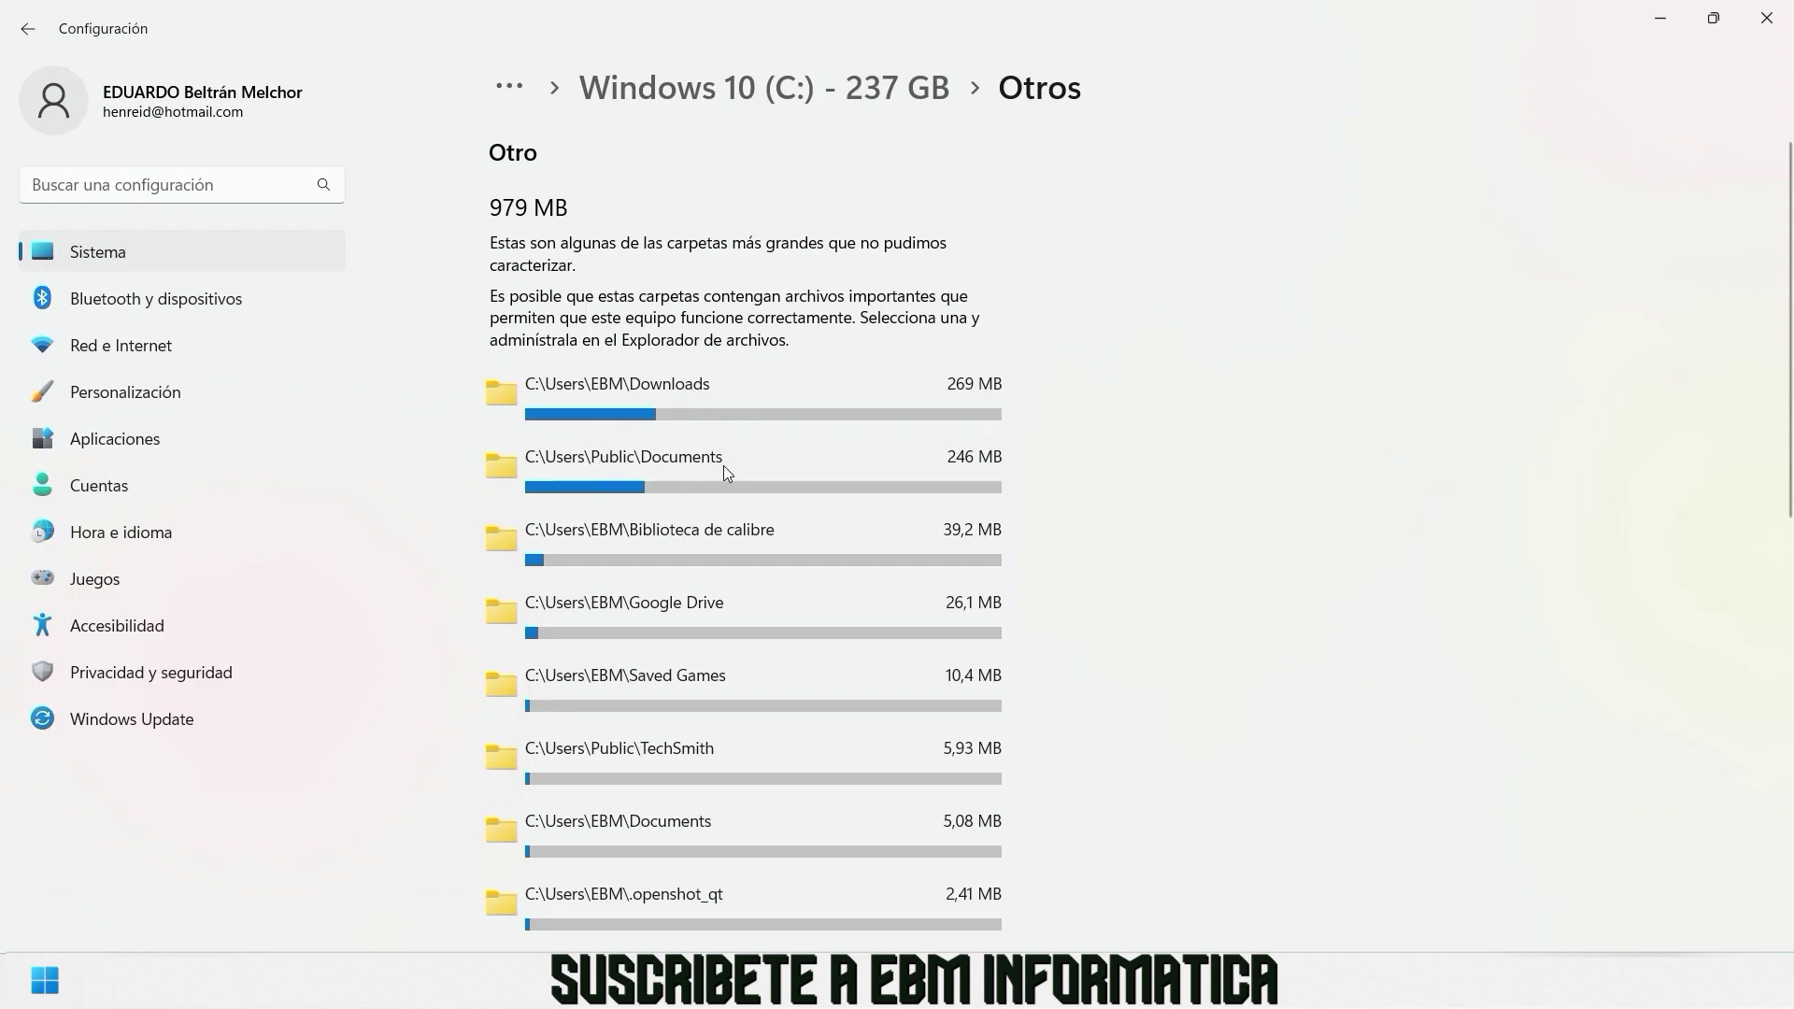
scroll(1025, 461, "down", 10)
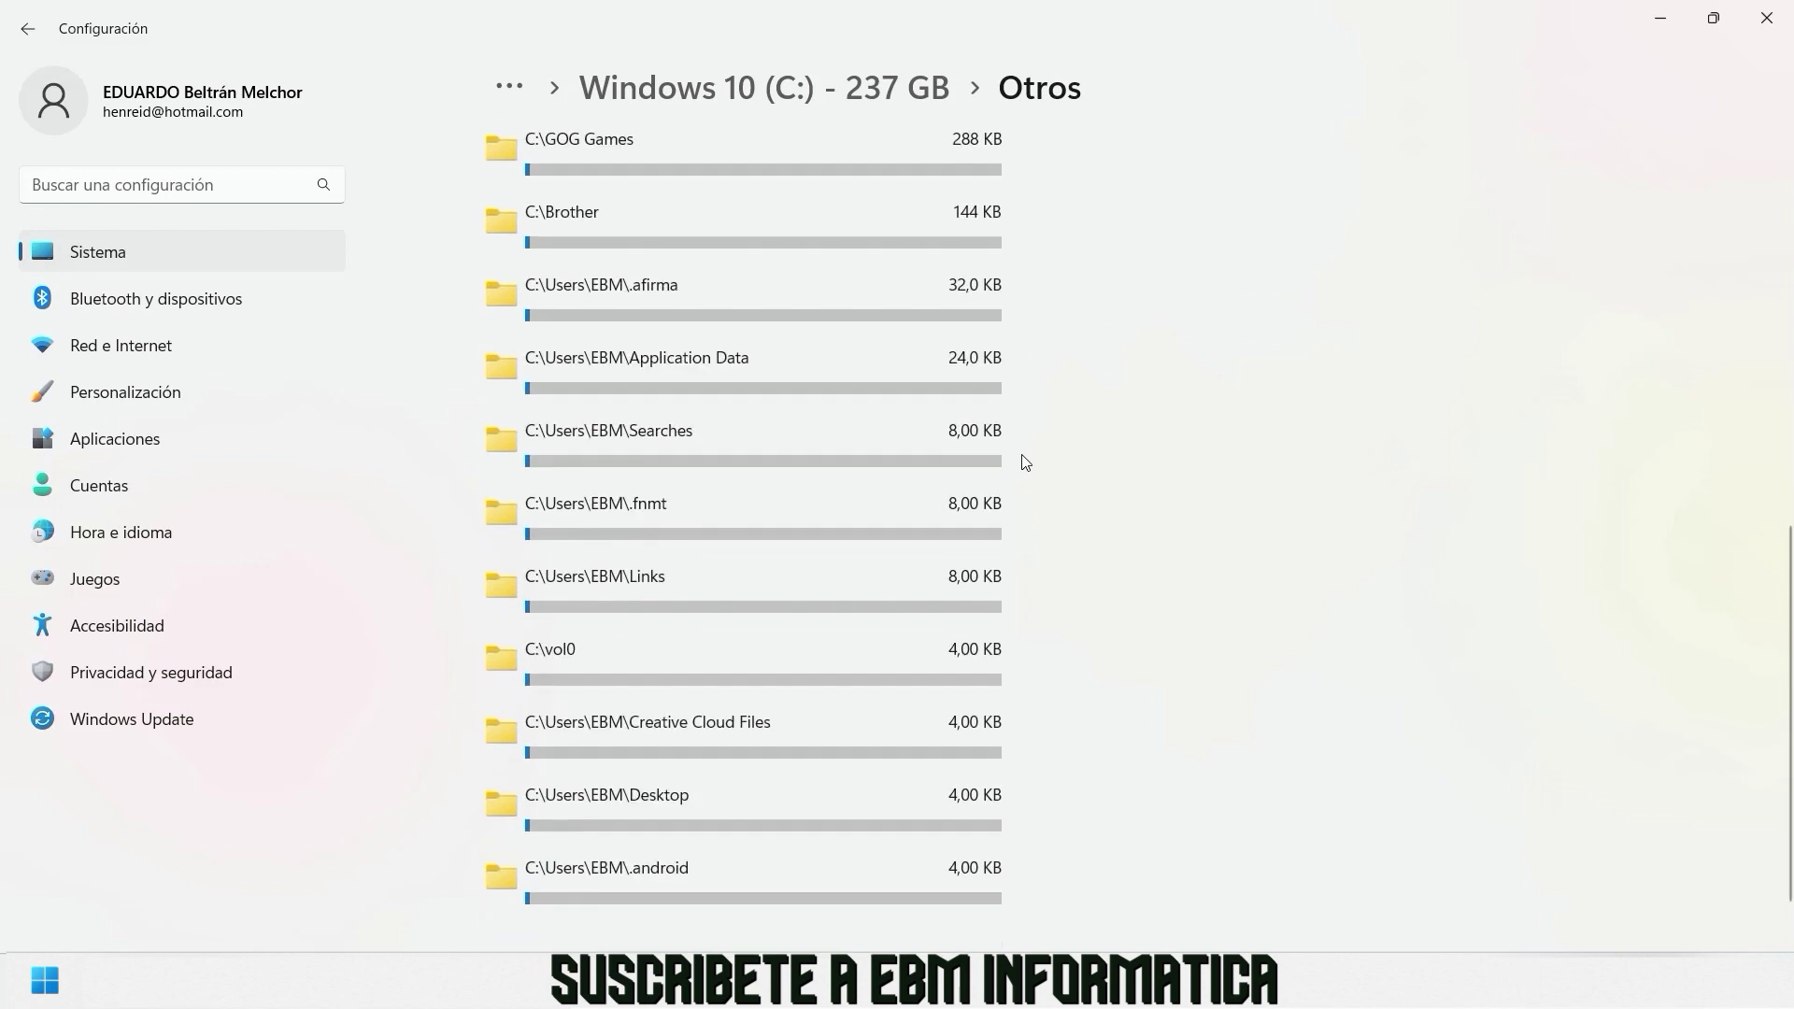
scroll(1025, 467, "up", 10)
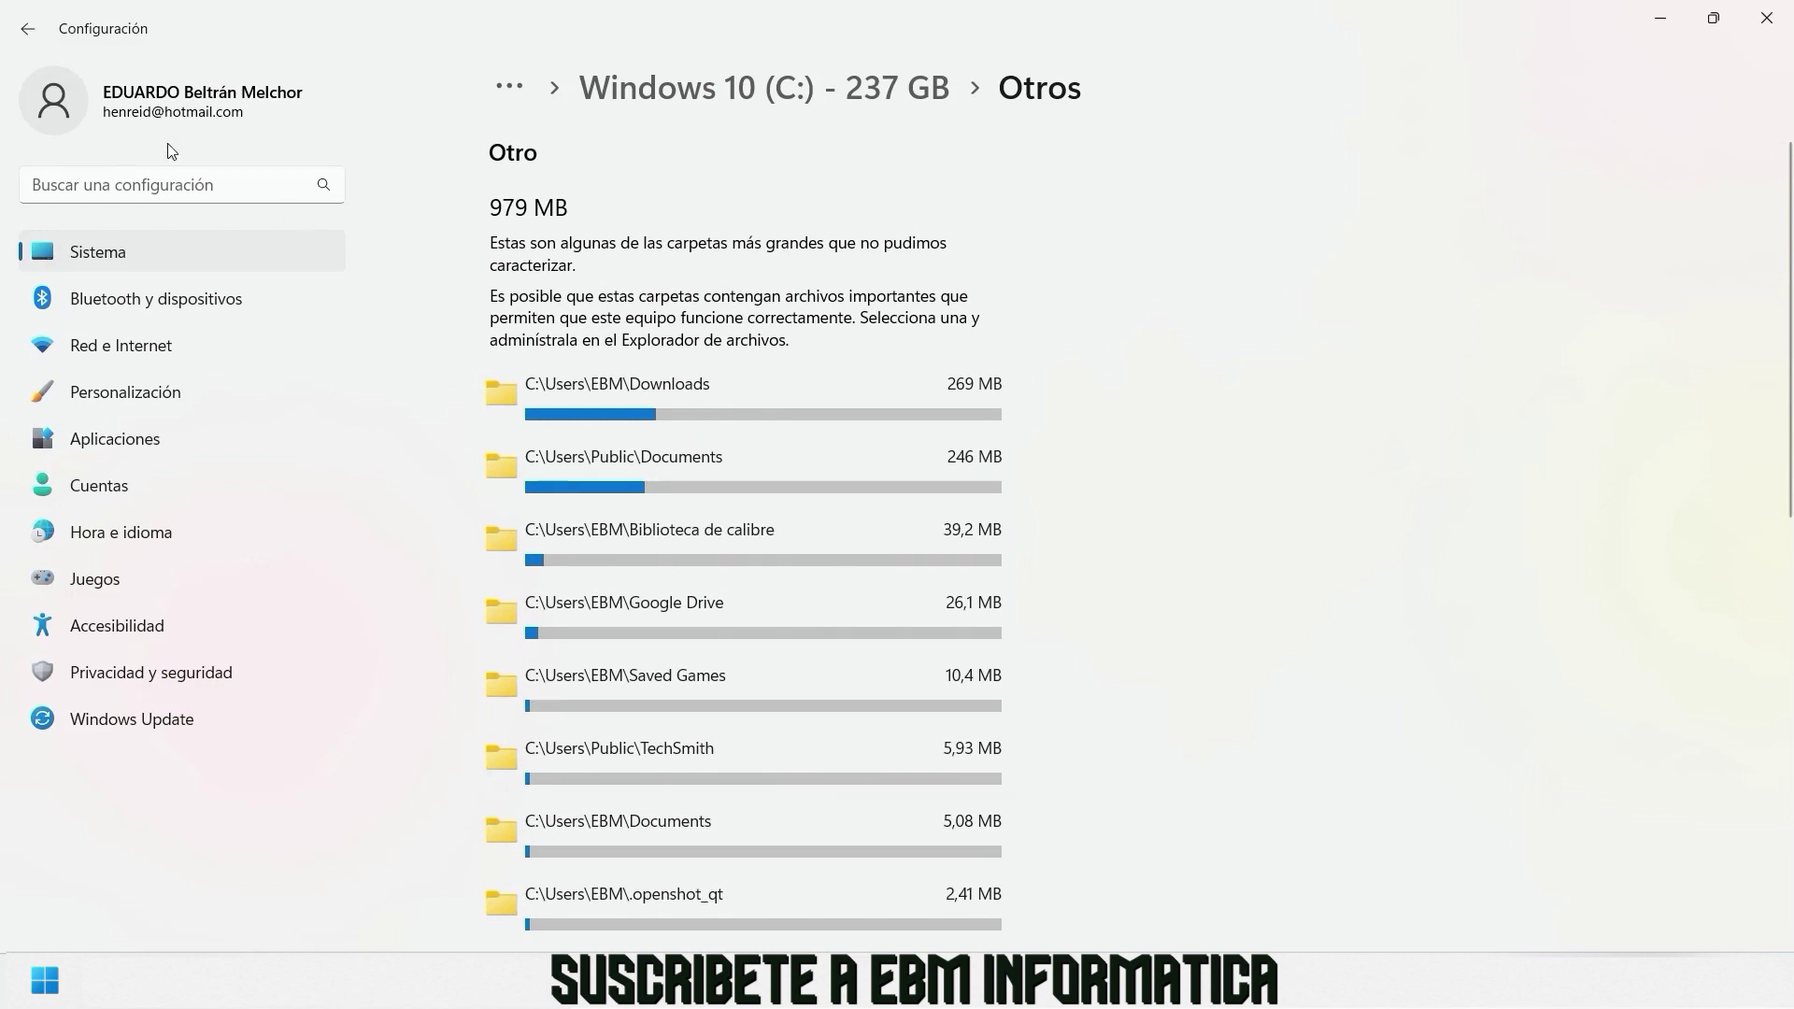
left_click(872, 91)
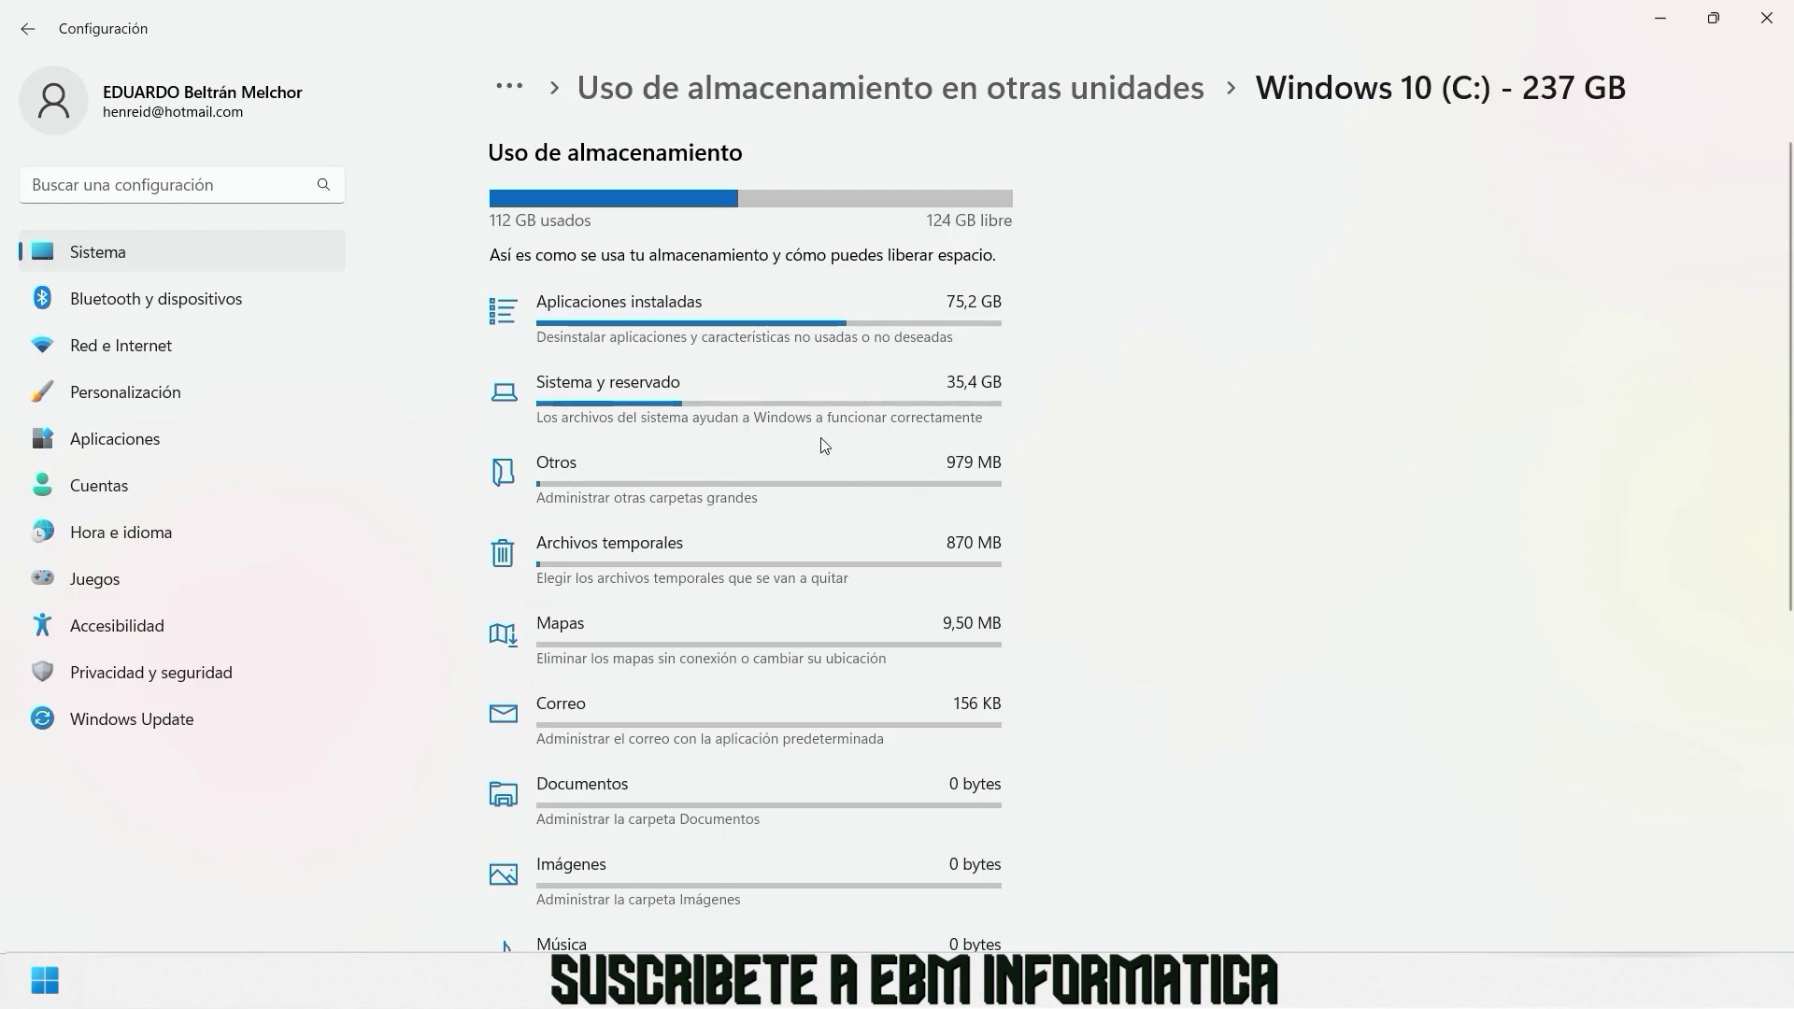
Open the list of installed applications in Windows Settings.
left_click(681, 332)
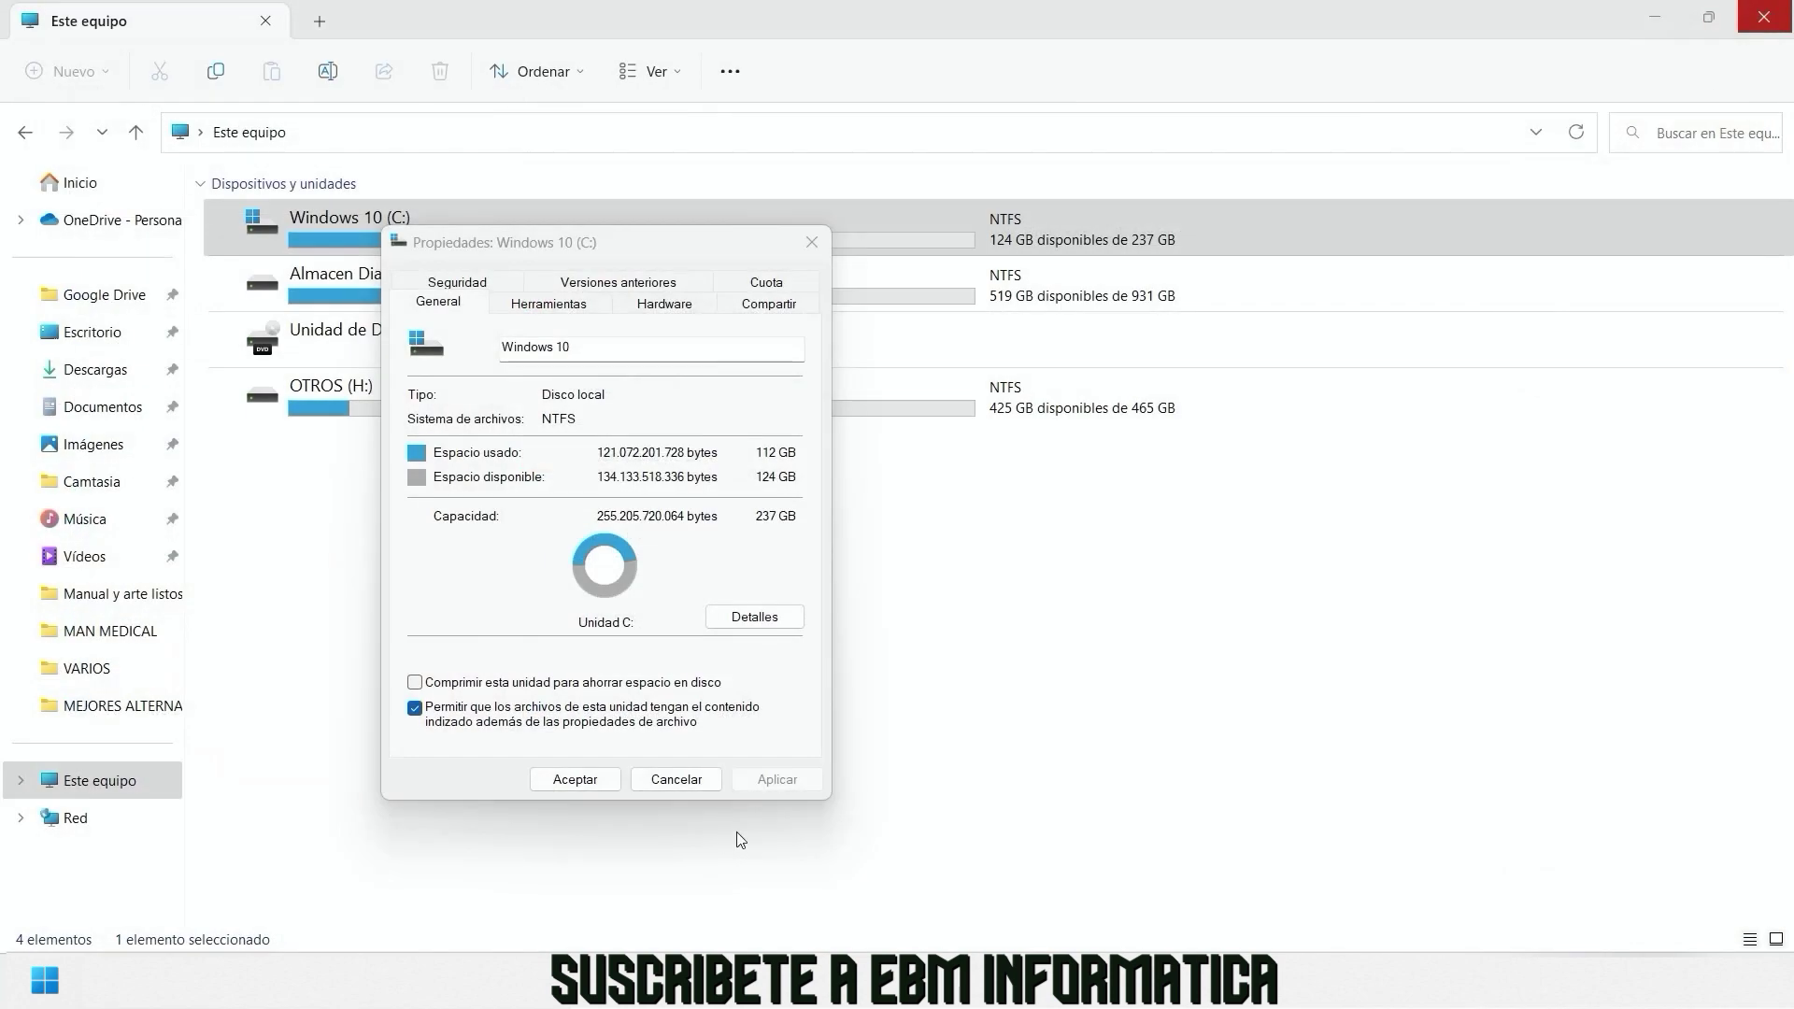
key("super")
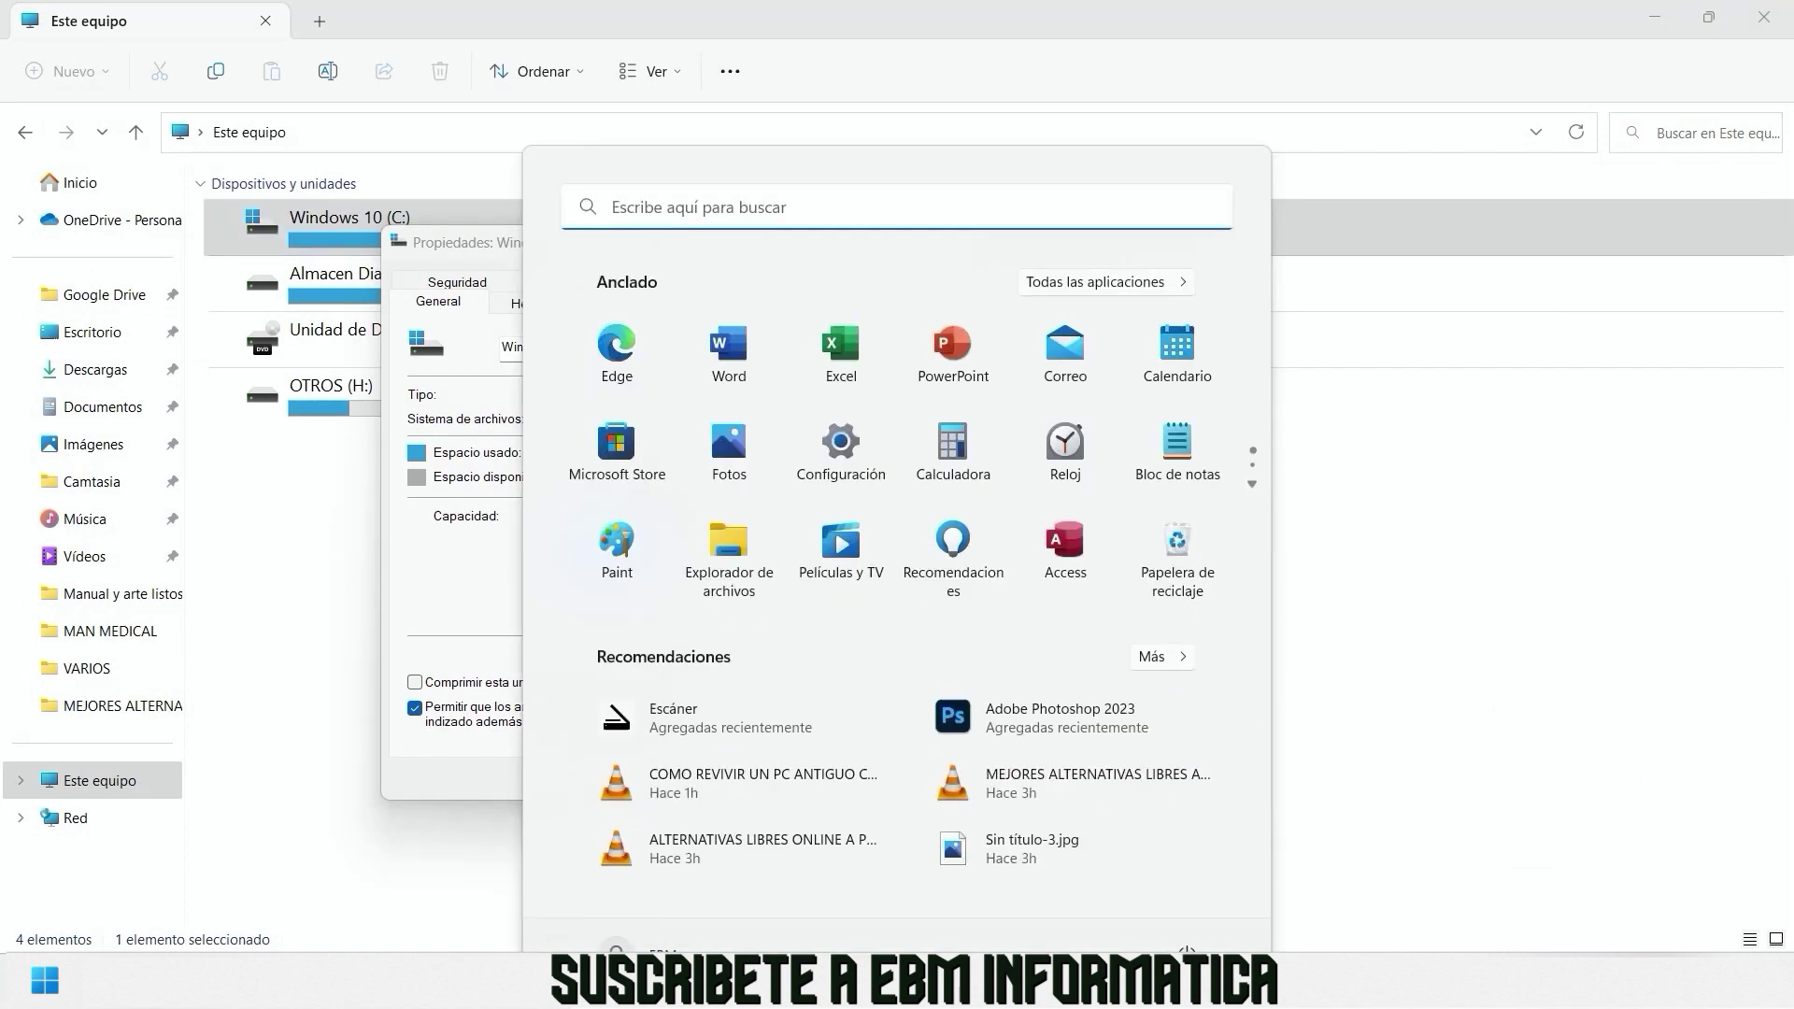
left_click(859, 409)
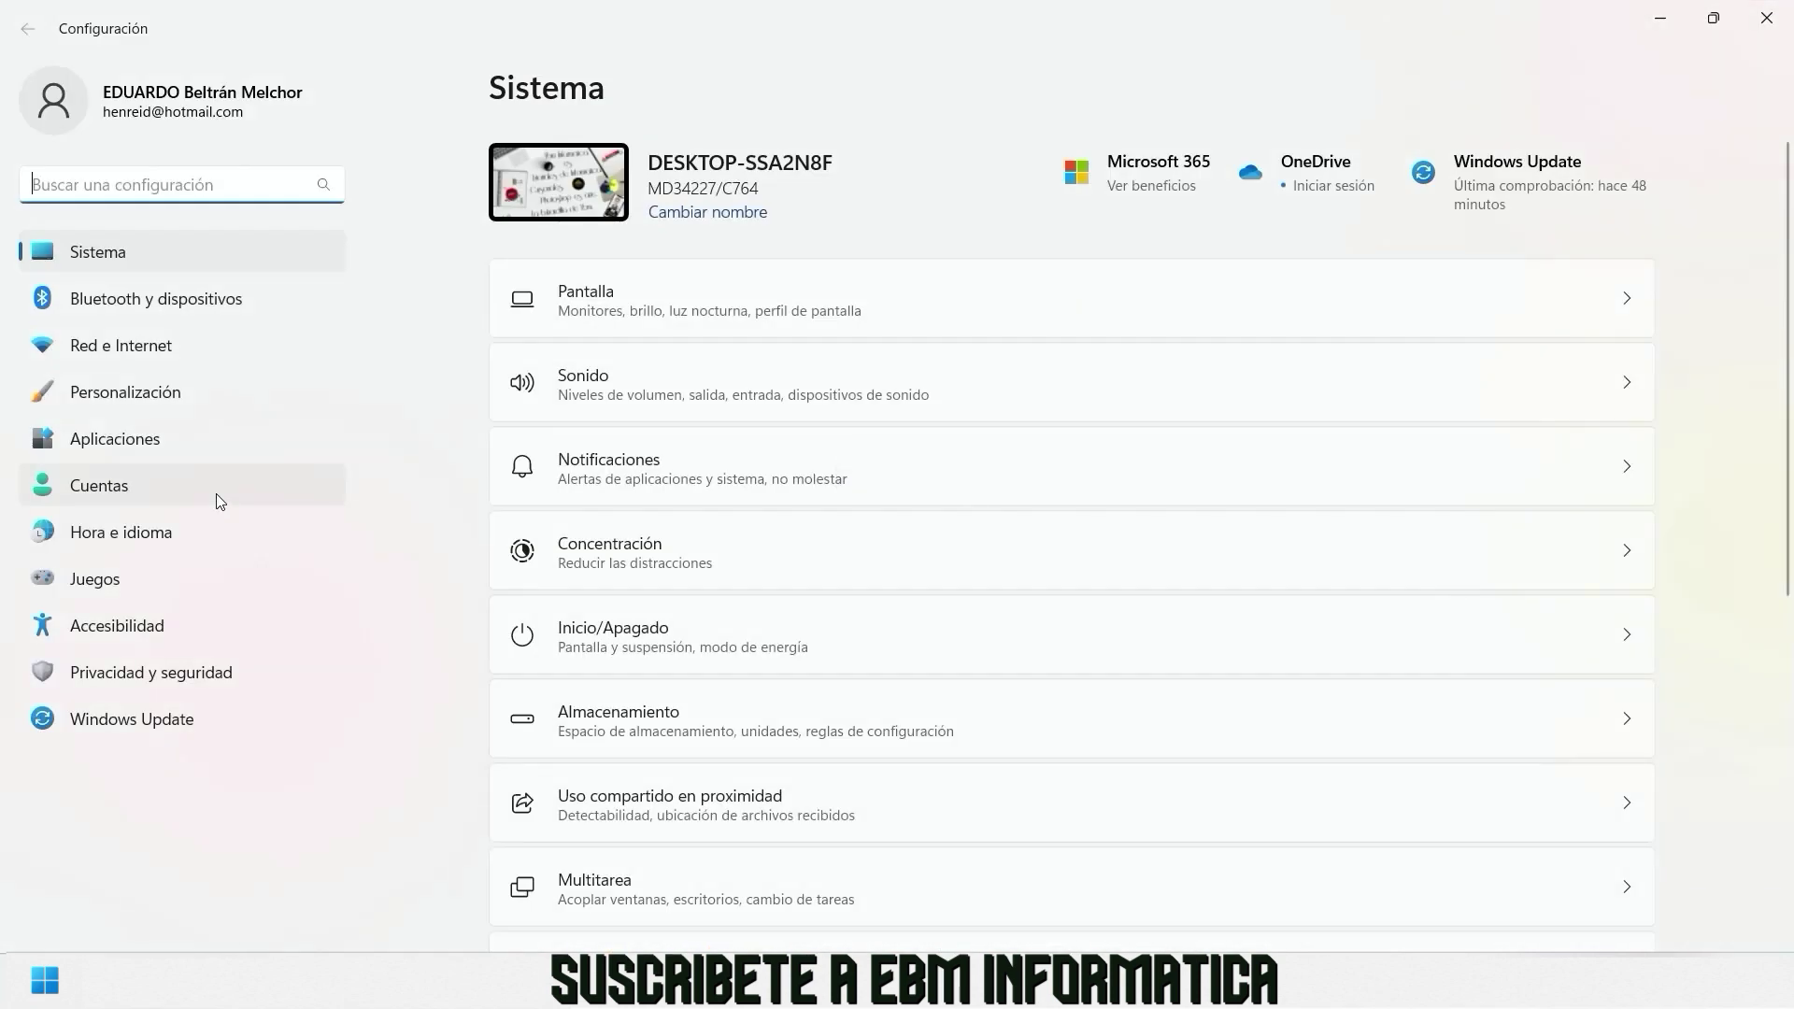
left_click(153, 447)
left_click(659, 184)
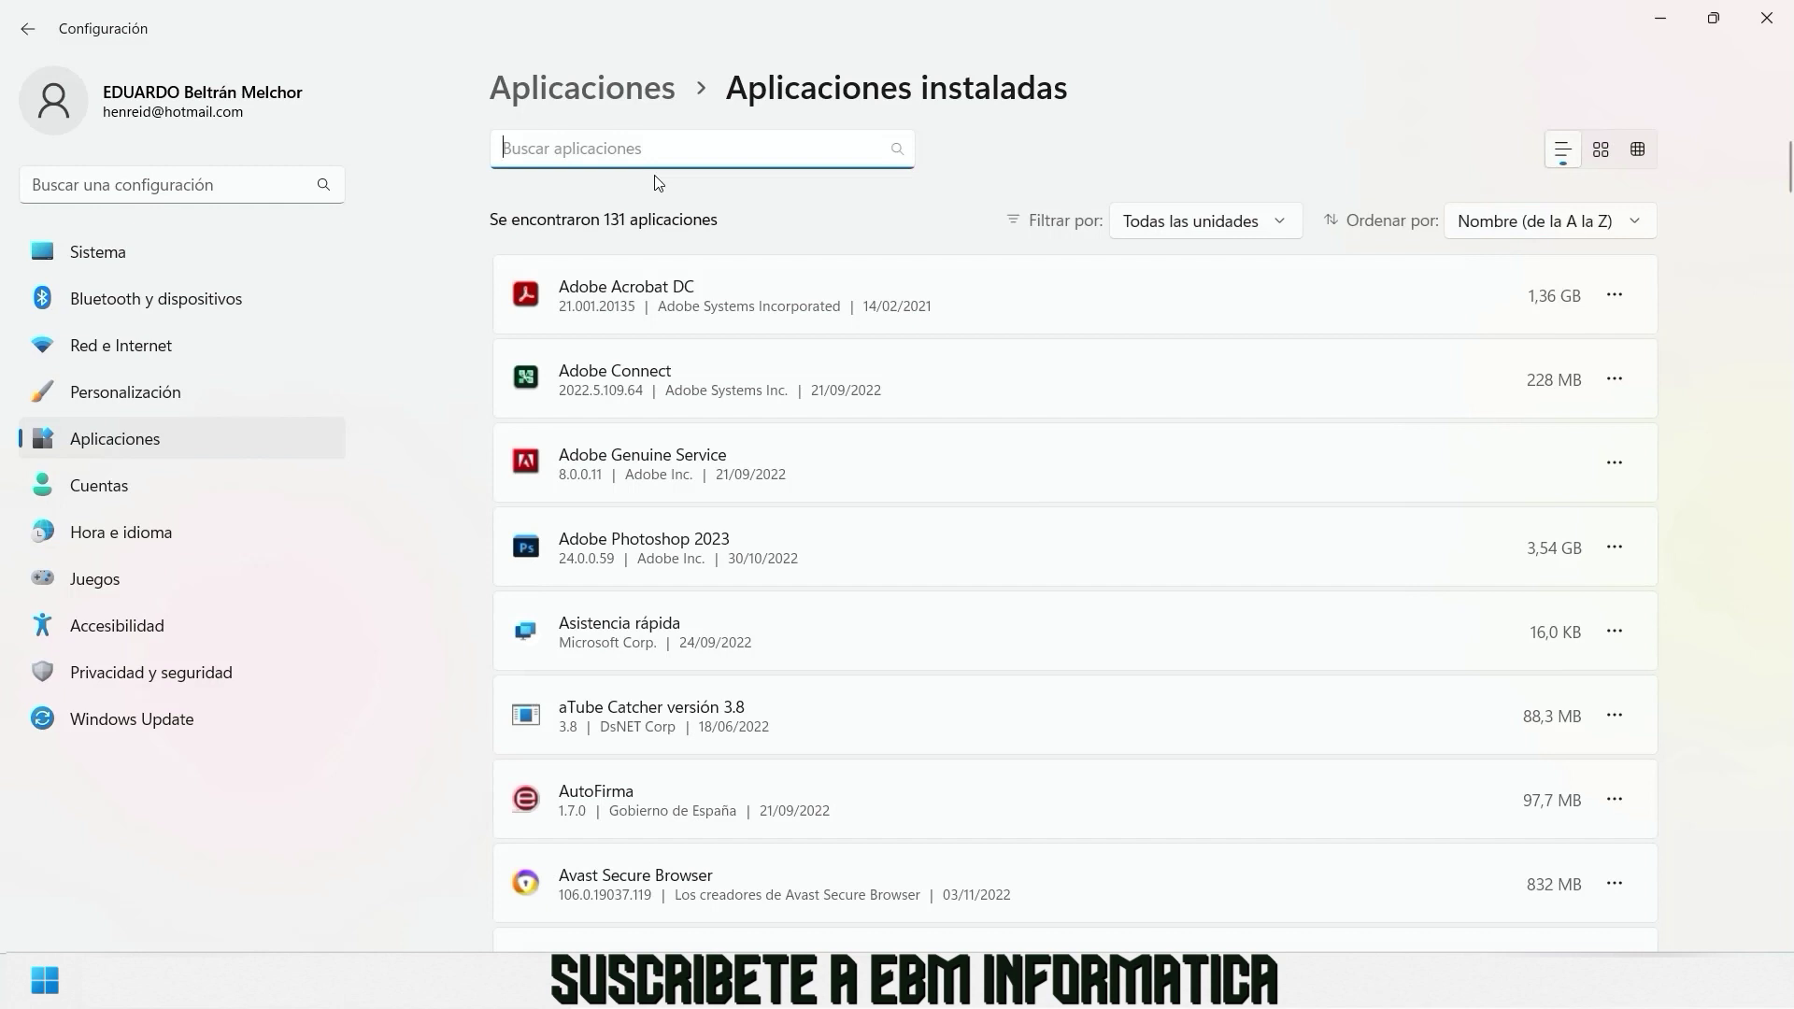
Sort the installed applications by Tamaño (de grande a pequeño) and review the list for programs that take up space.
left_click(1632, 235)
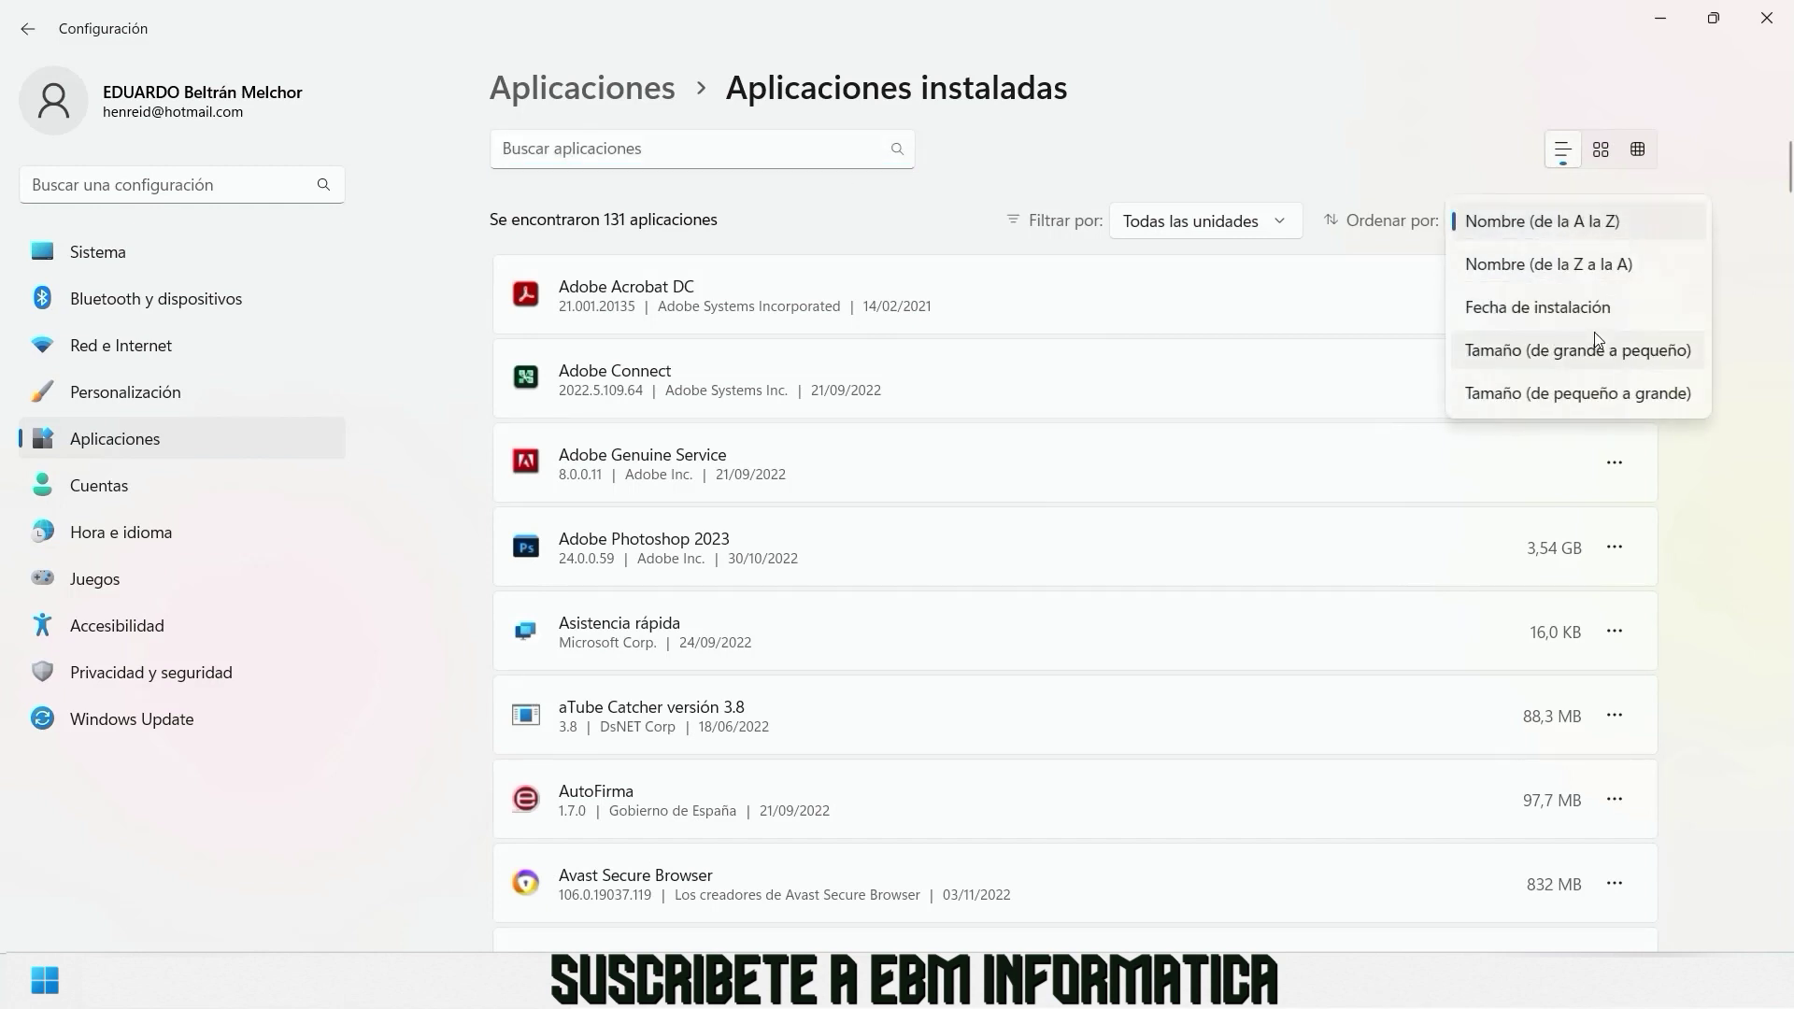
left_click(1591, 357)
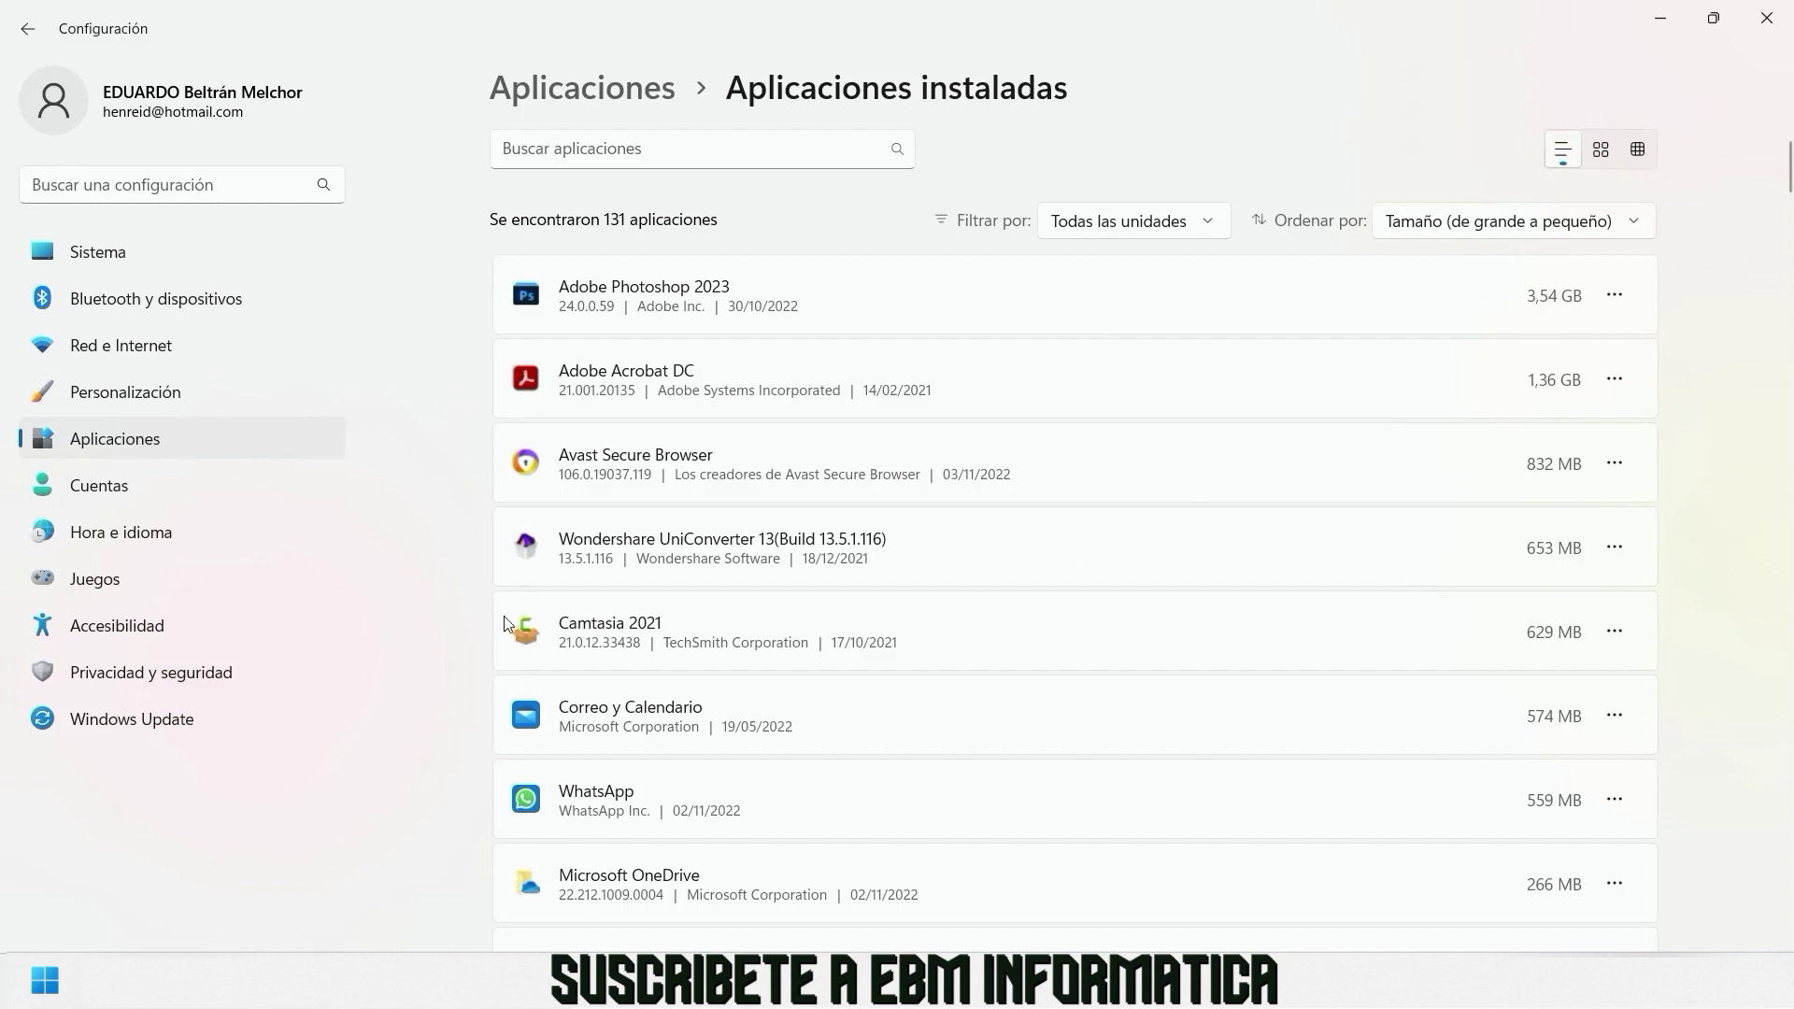
scroll(859, 599, "down", 4)
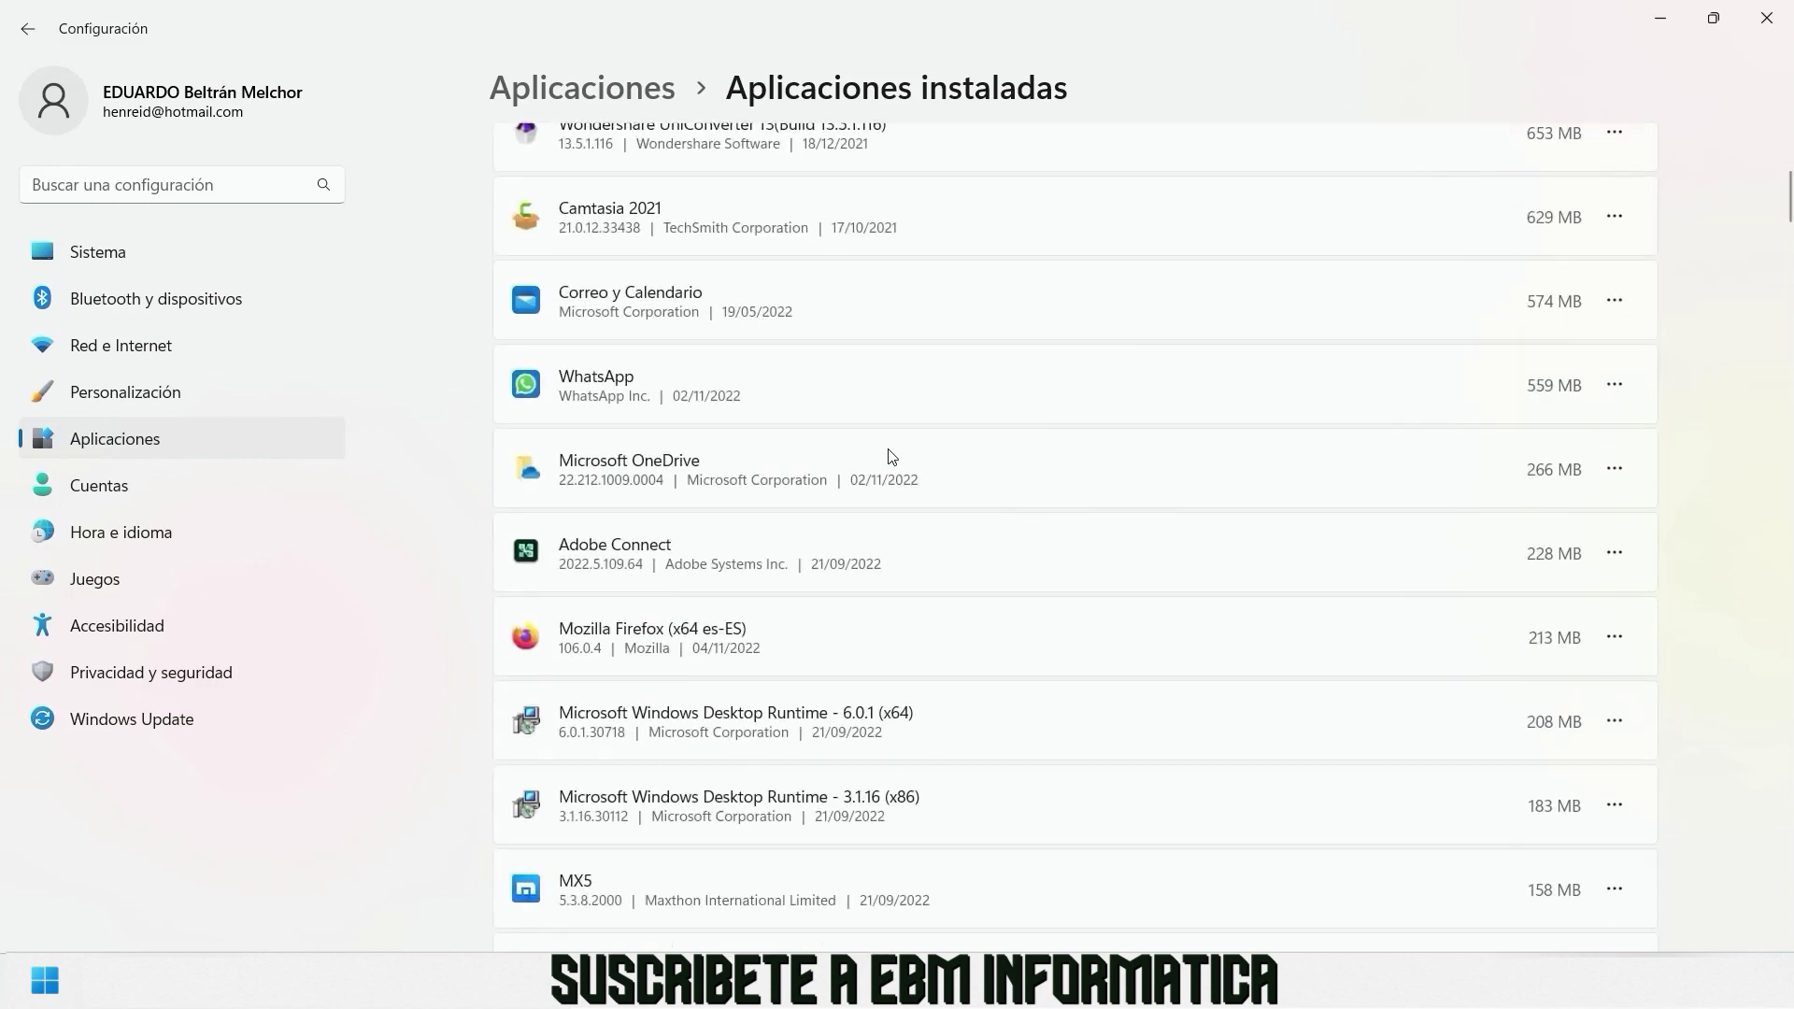
scroll(1089, 493, "down", 4)
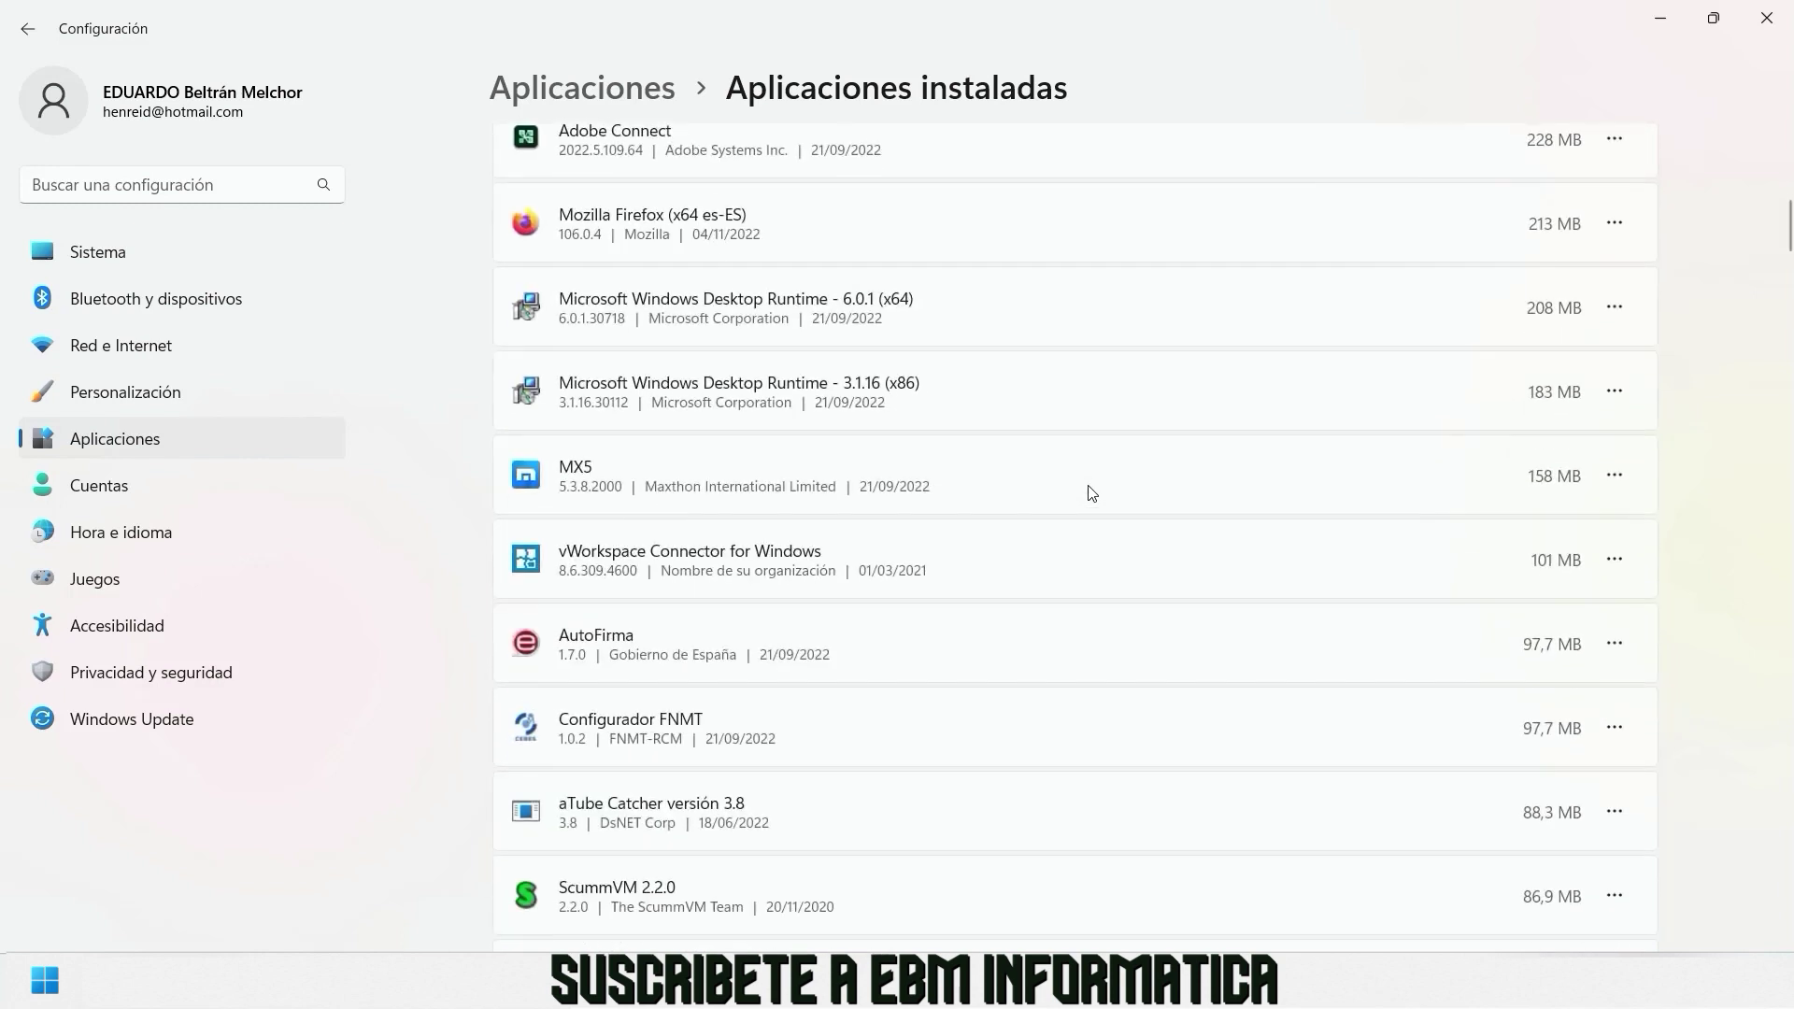
scroll(1091, 493, "down", 4)
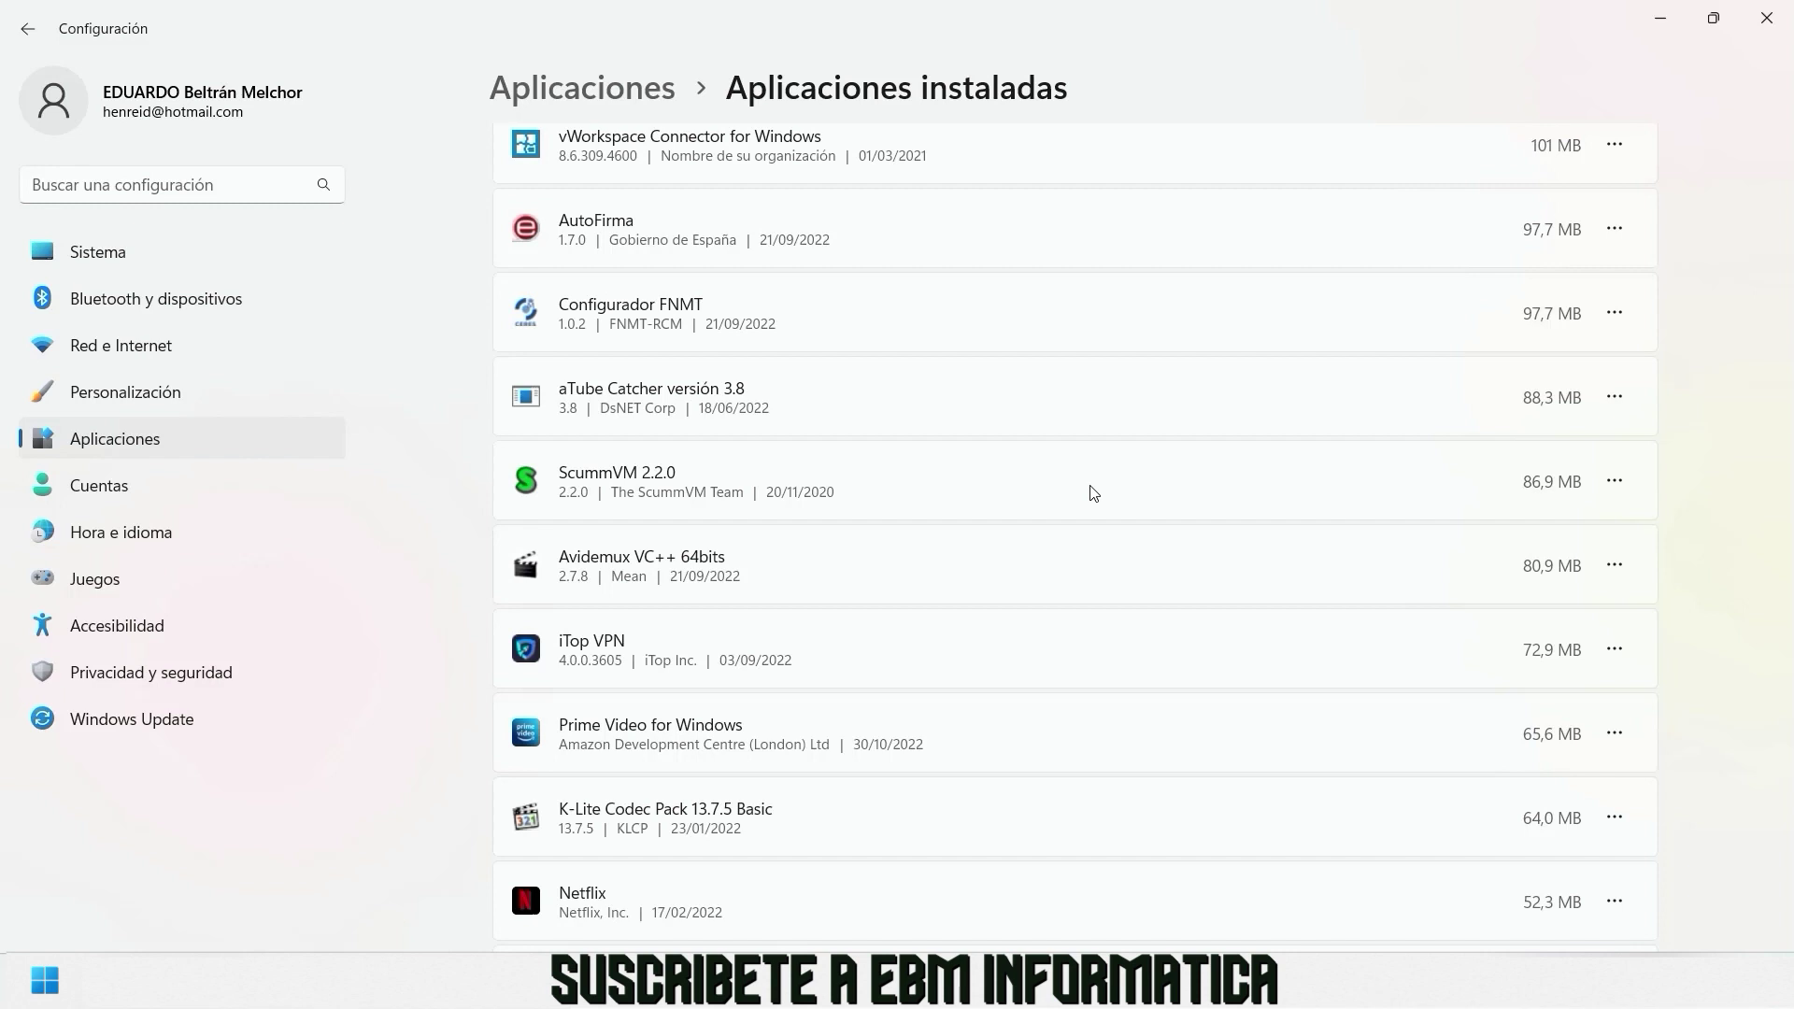
scroll(1098, 493, "down", 8)
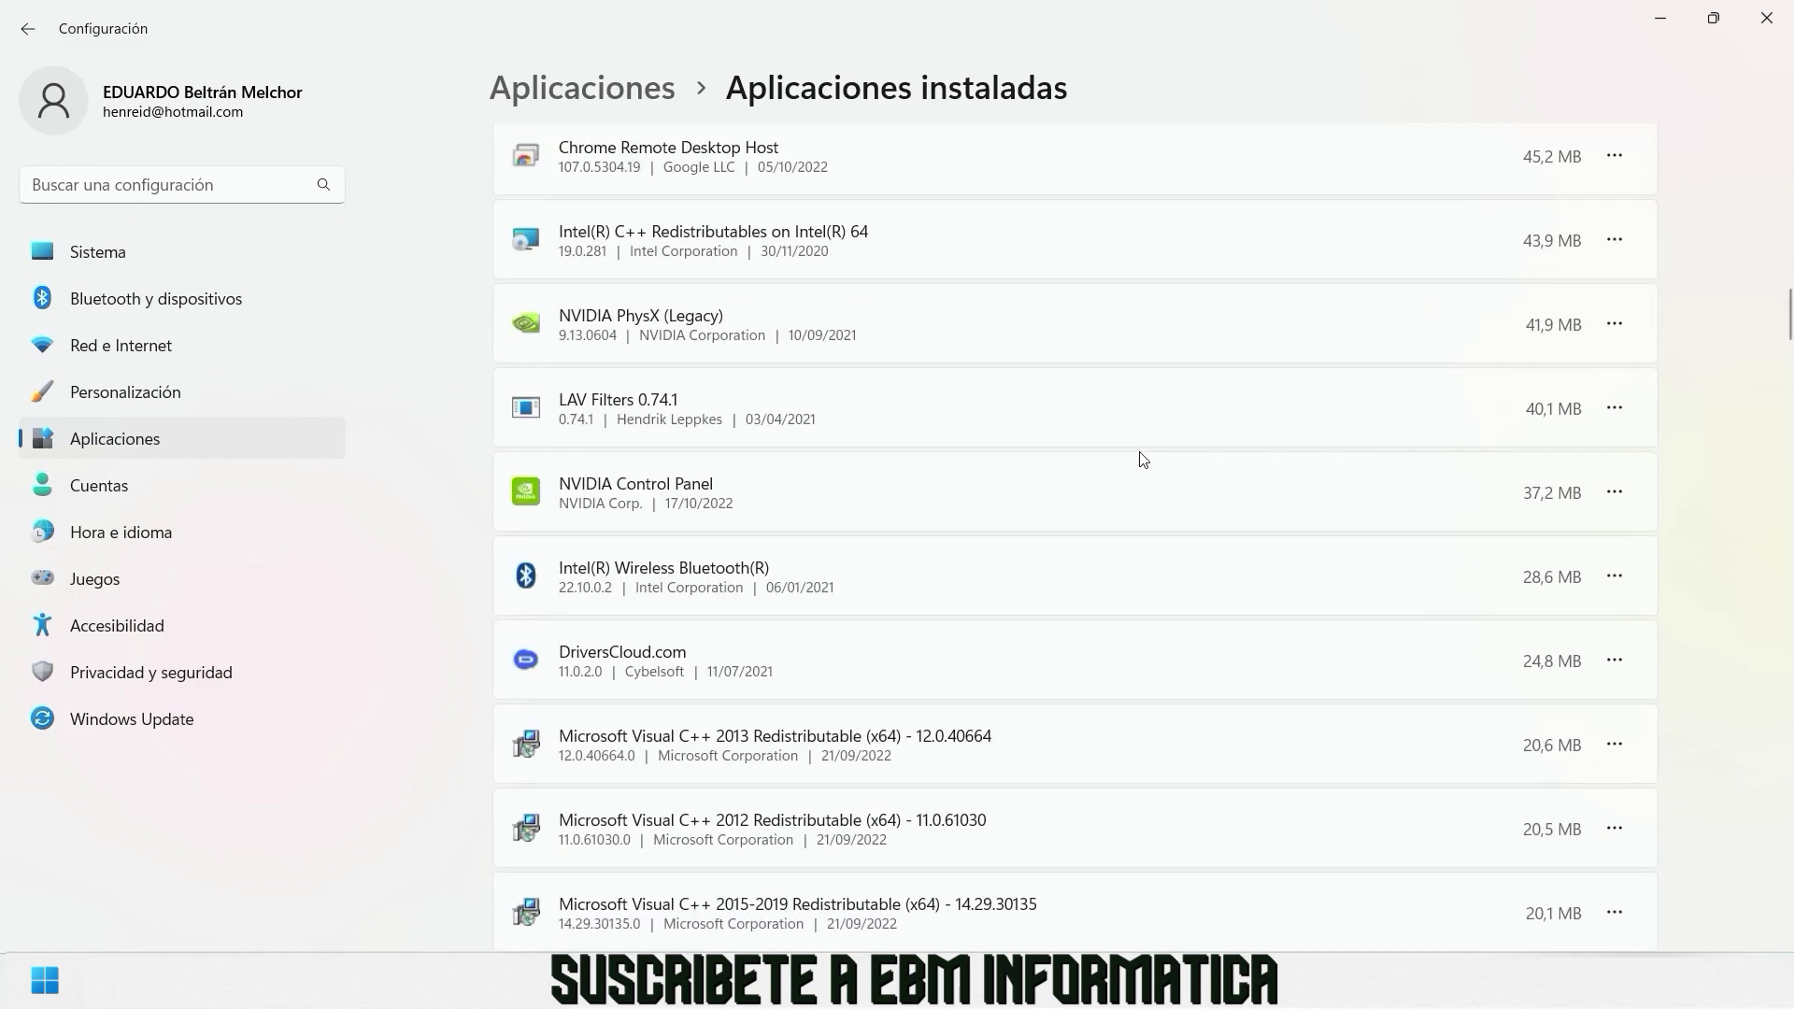
scroll(1140, 458, "down", 9)
scroll(1142, 458, "down", 4)
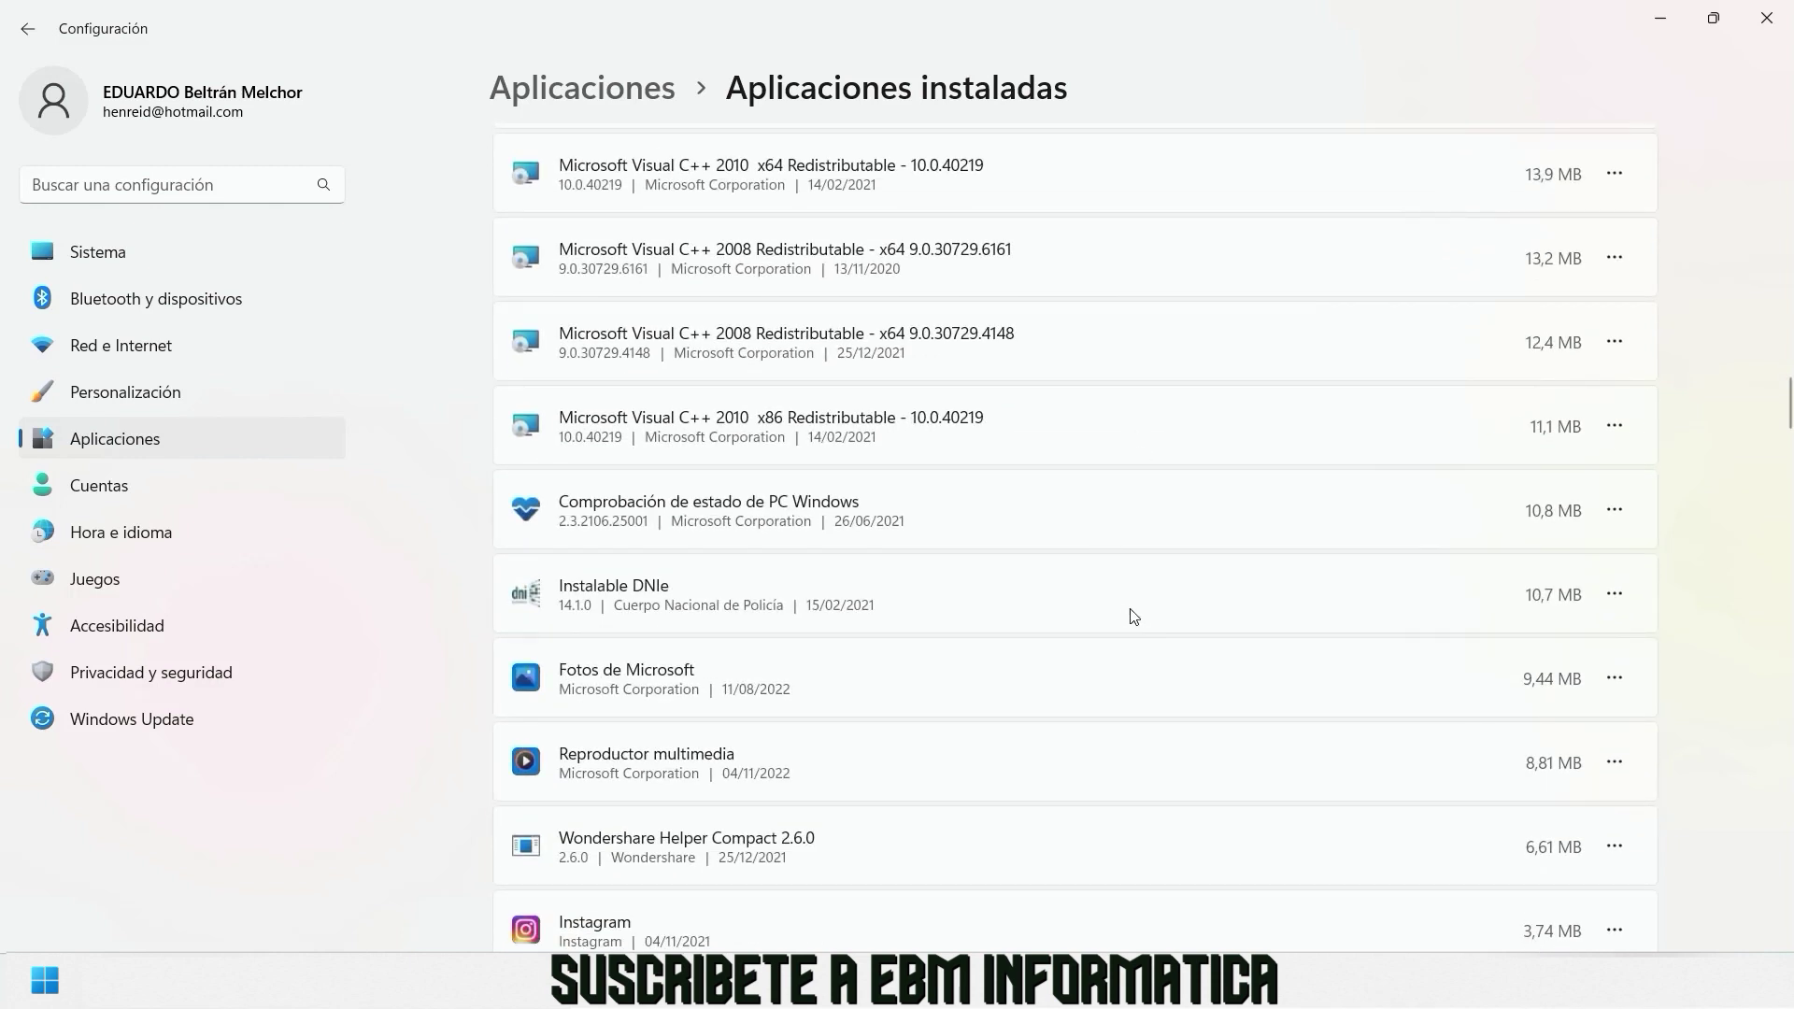
Review the full size-sorted list of installed applications, including the options offered for the Mapas app.
scroll(1135, 616, "down", 4)
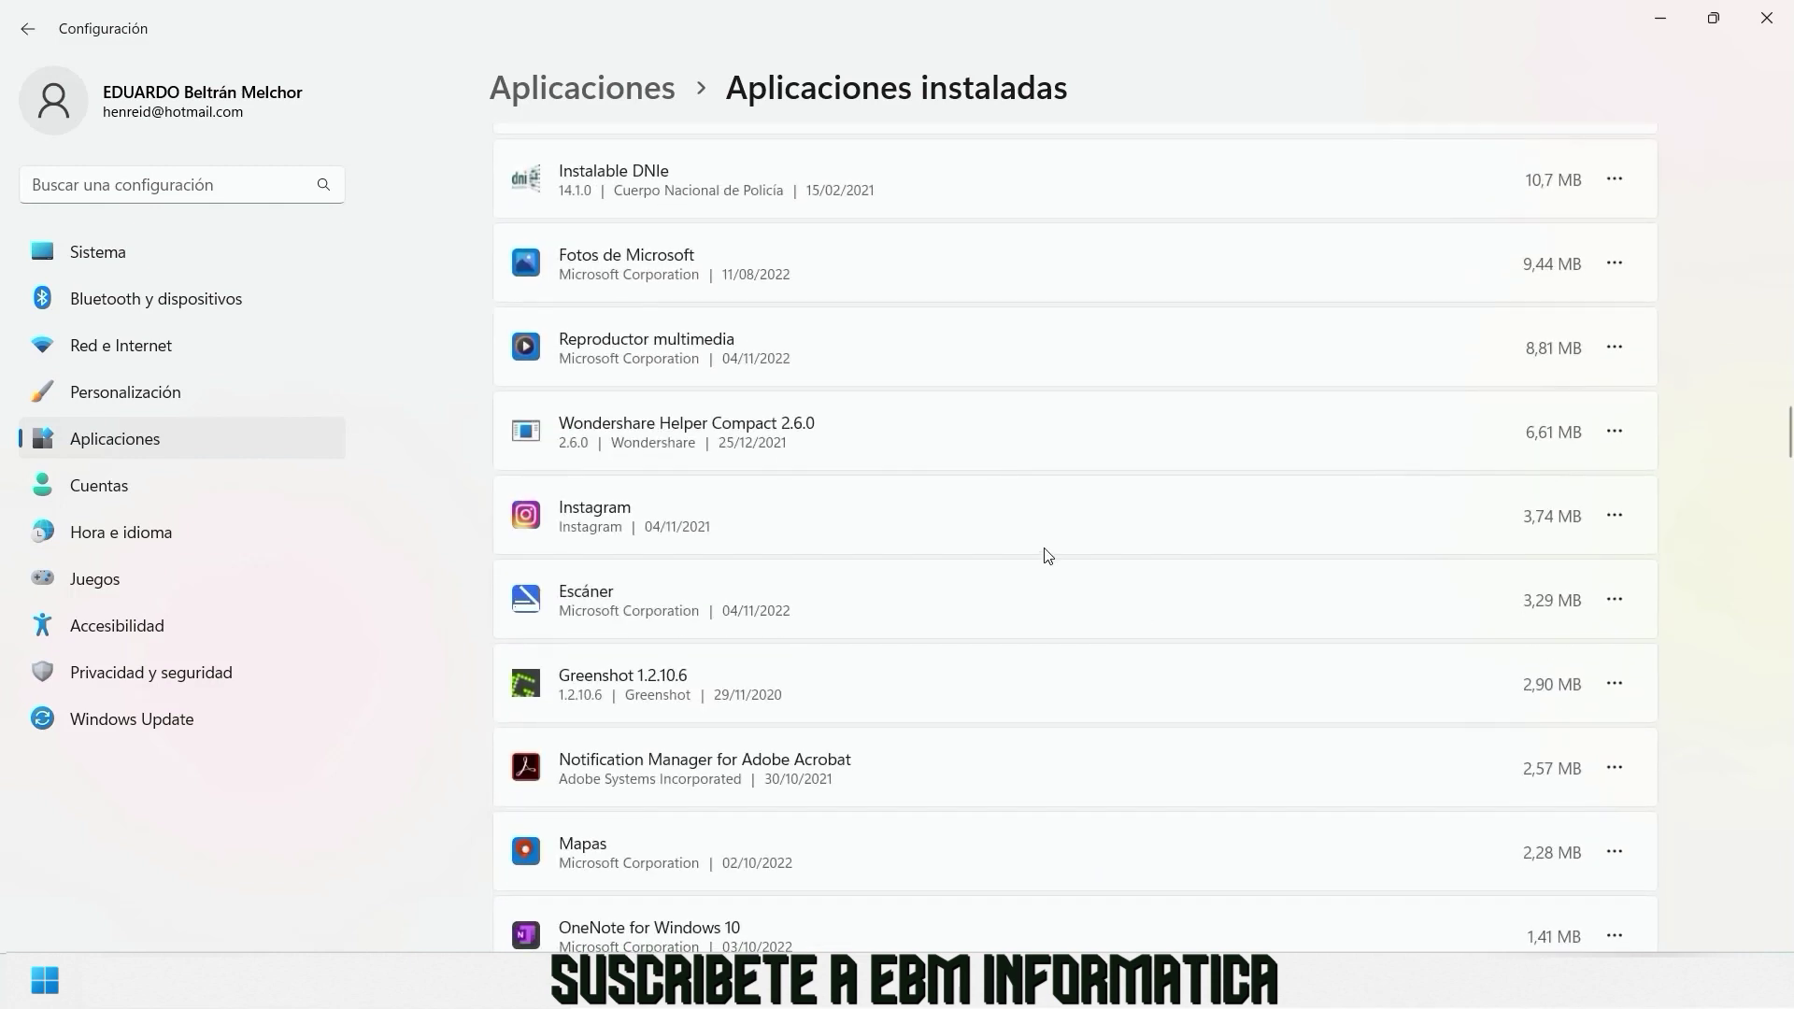
left_click(1615, 851)
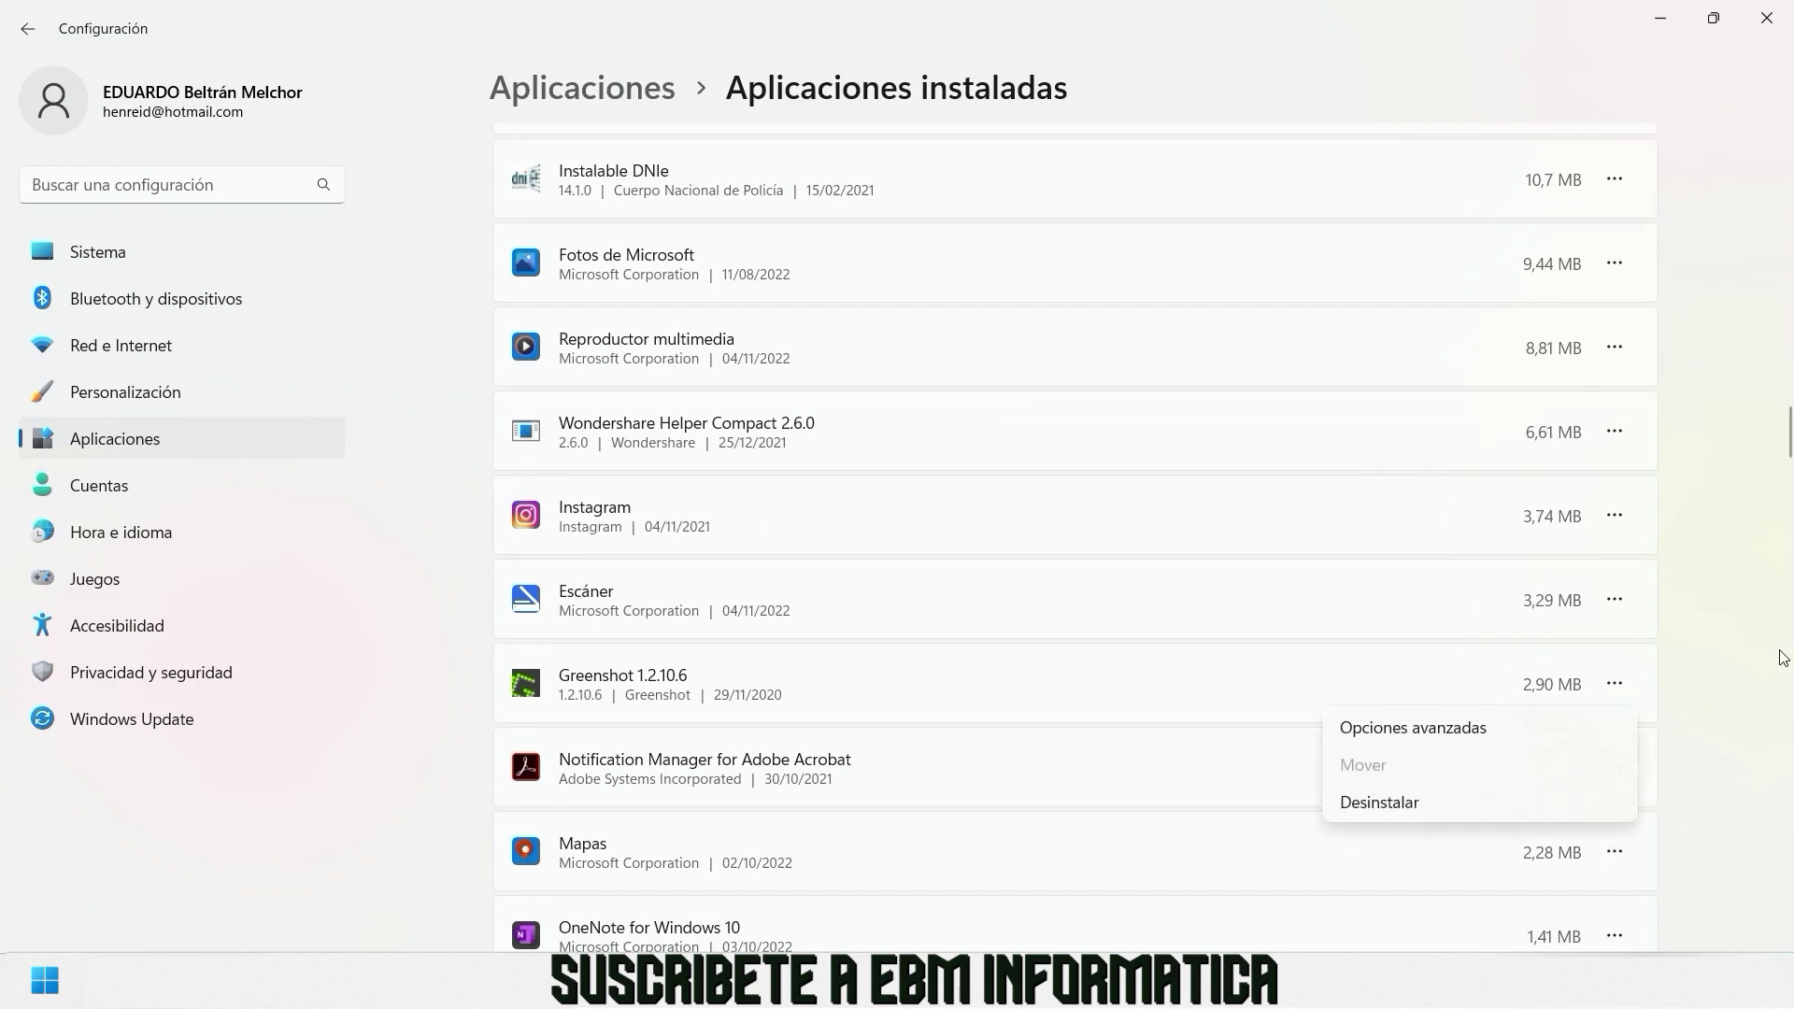
left_click(1726, 637)
scroll(1714, 640, "down", 10)
scroll(1708, 644, "up", 15)
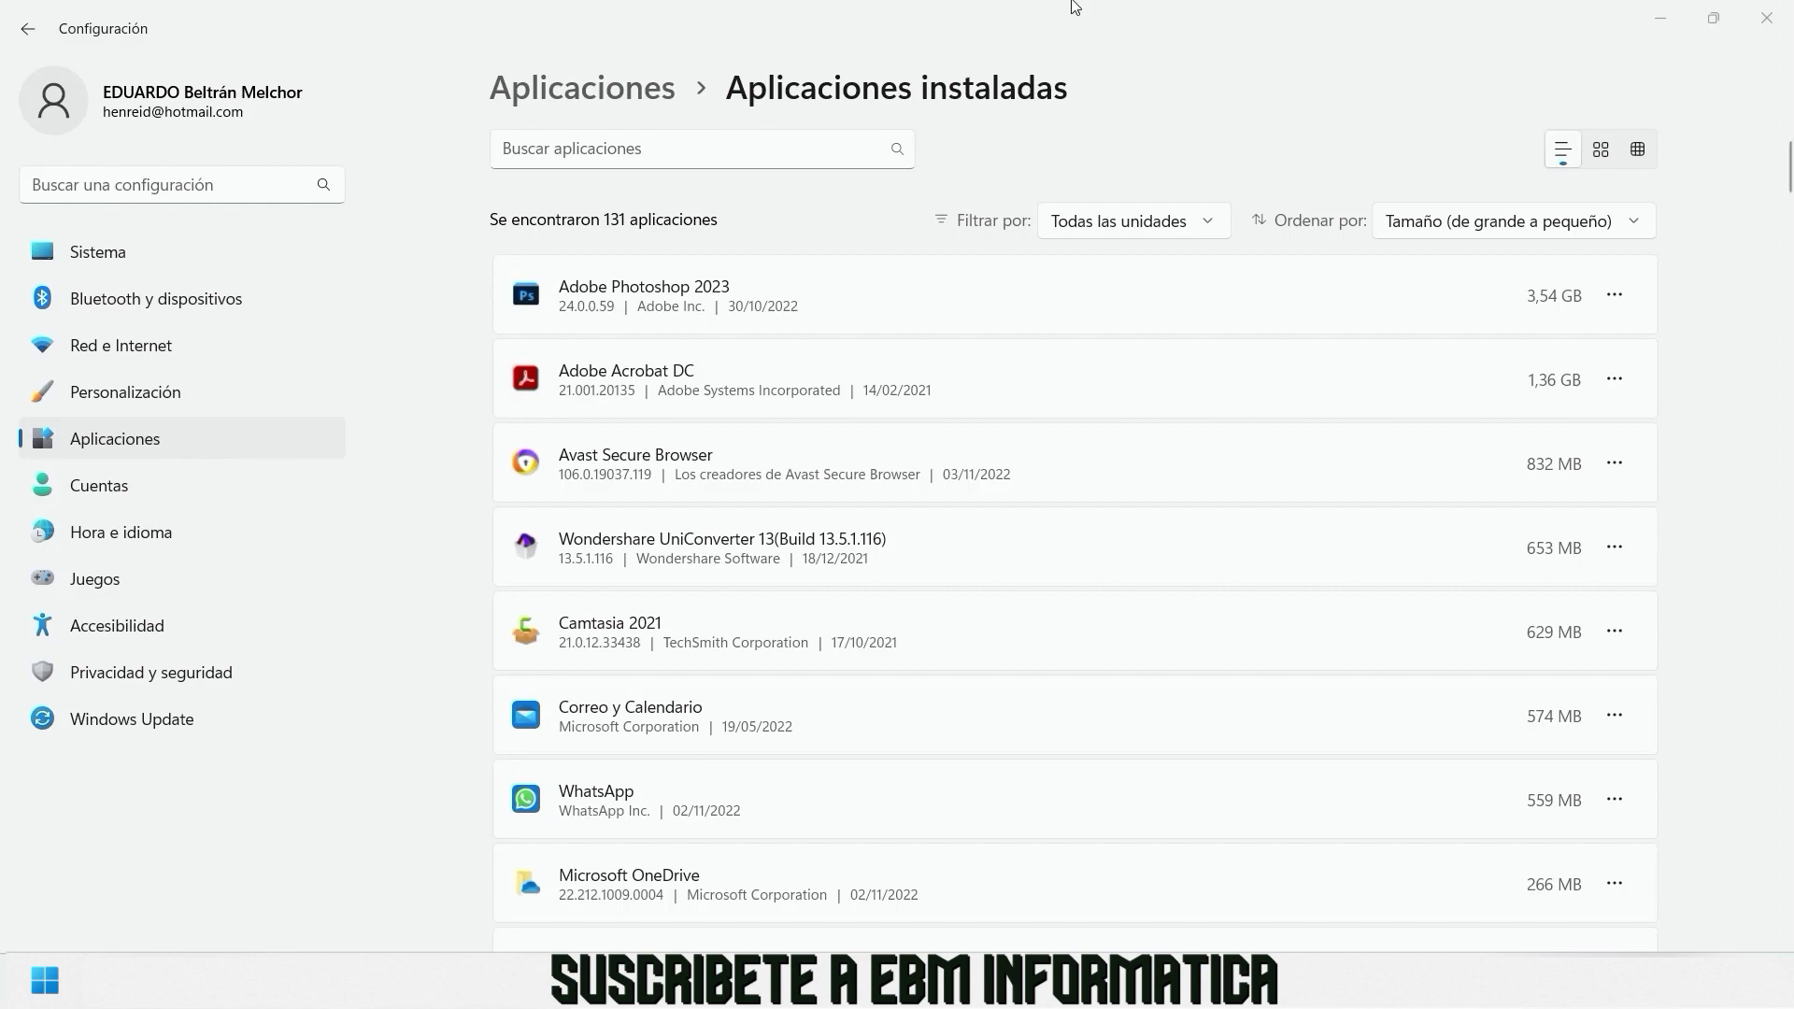
scroll(948, 745, "down", 15)
scroll(960, 674, "down", 20)
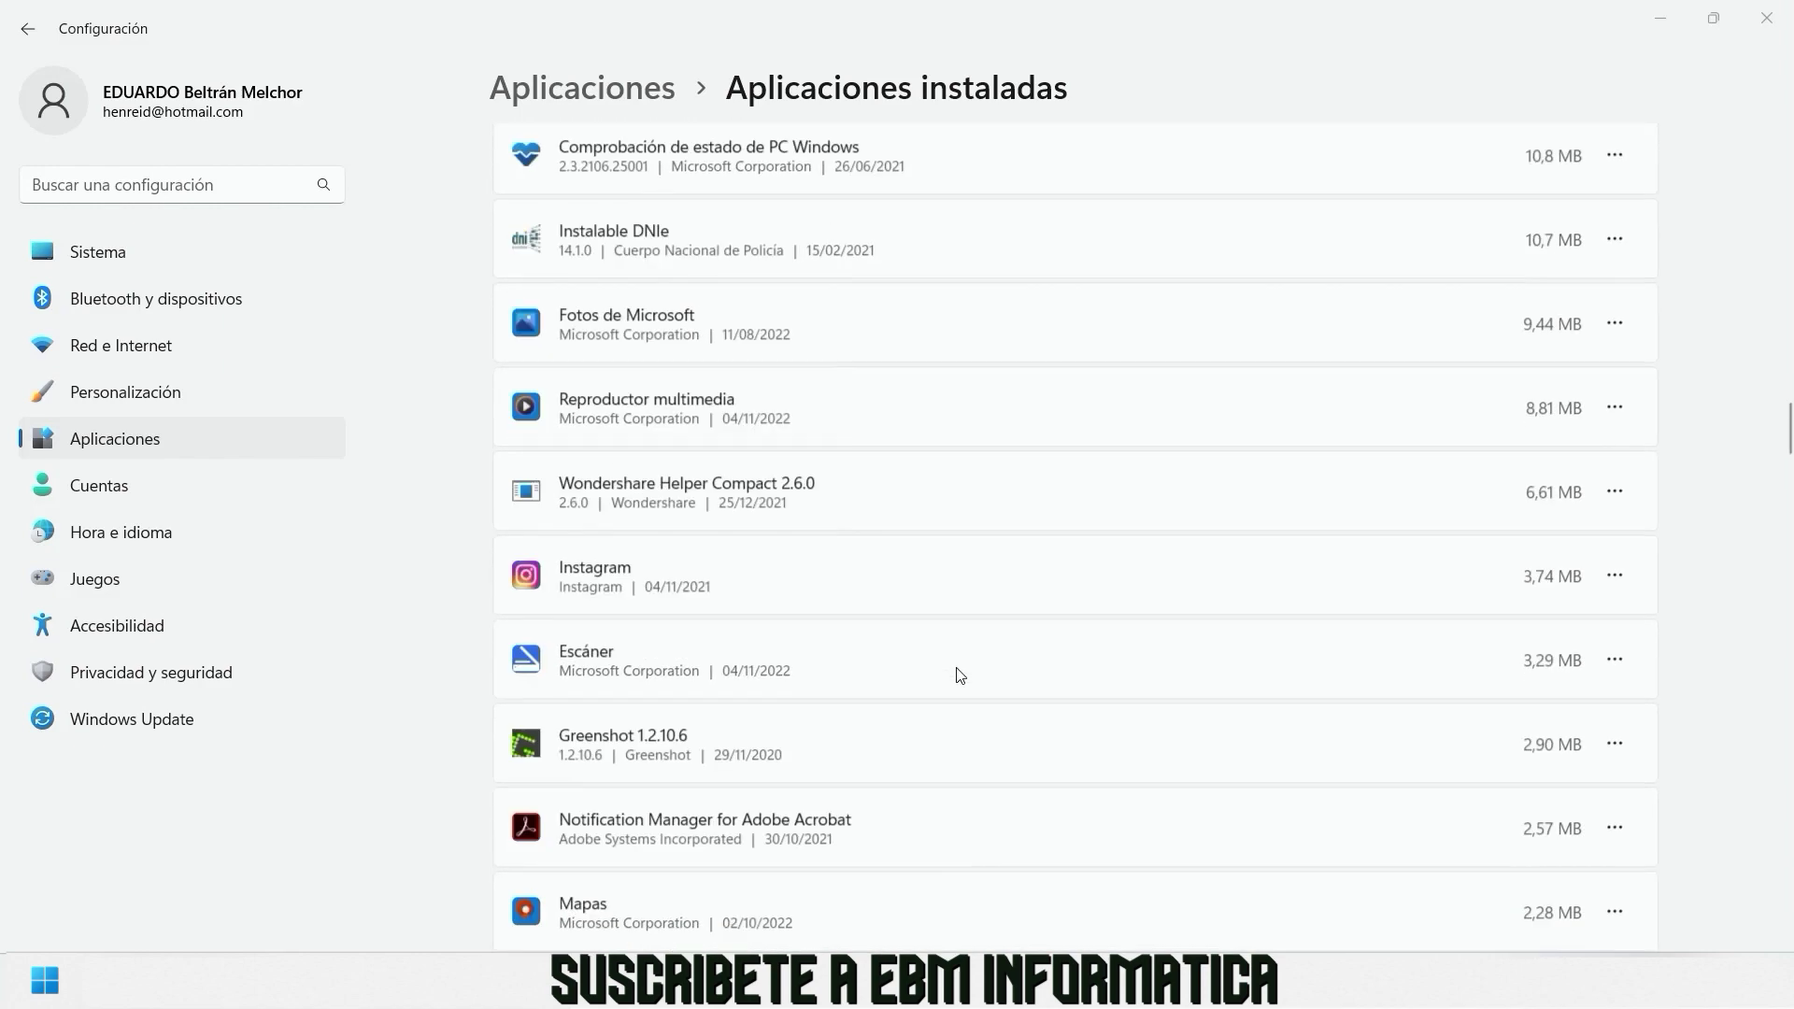
scroll(960, 675, "down", 20)
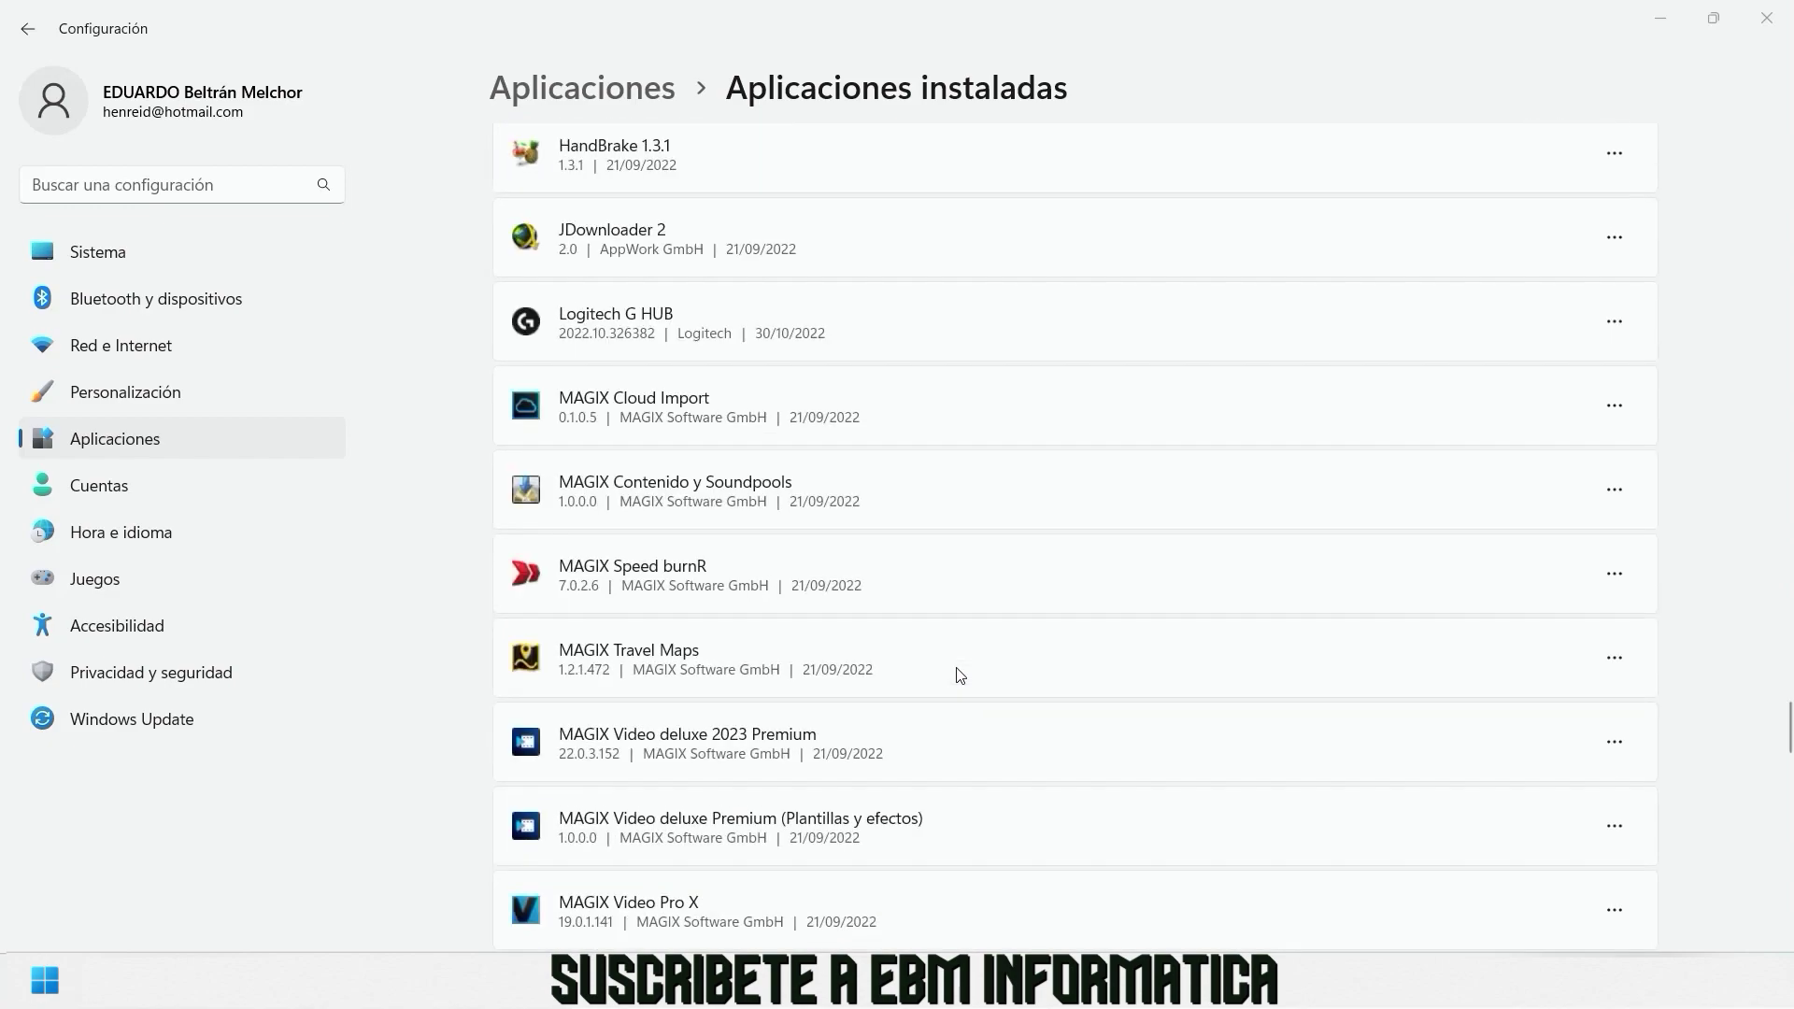
scroll(959, 675, "up", 18)
scroll(959, 675, "up", 20)
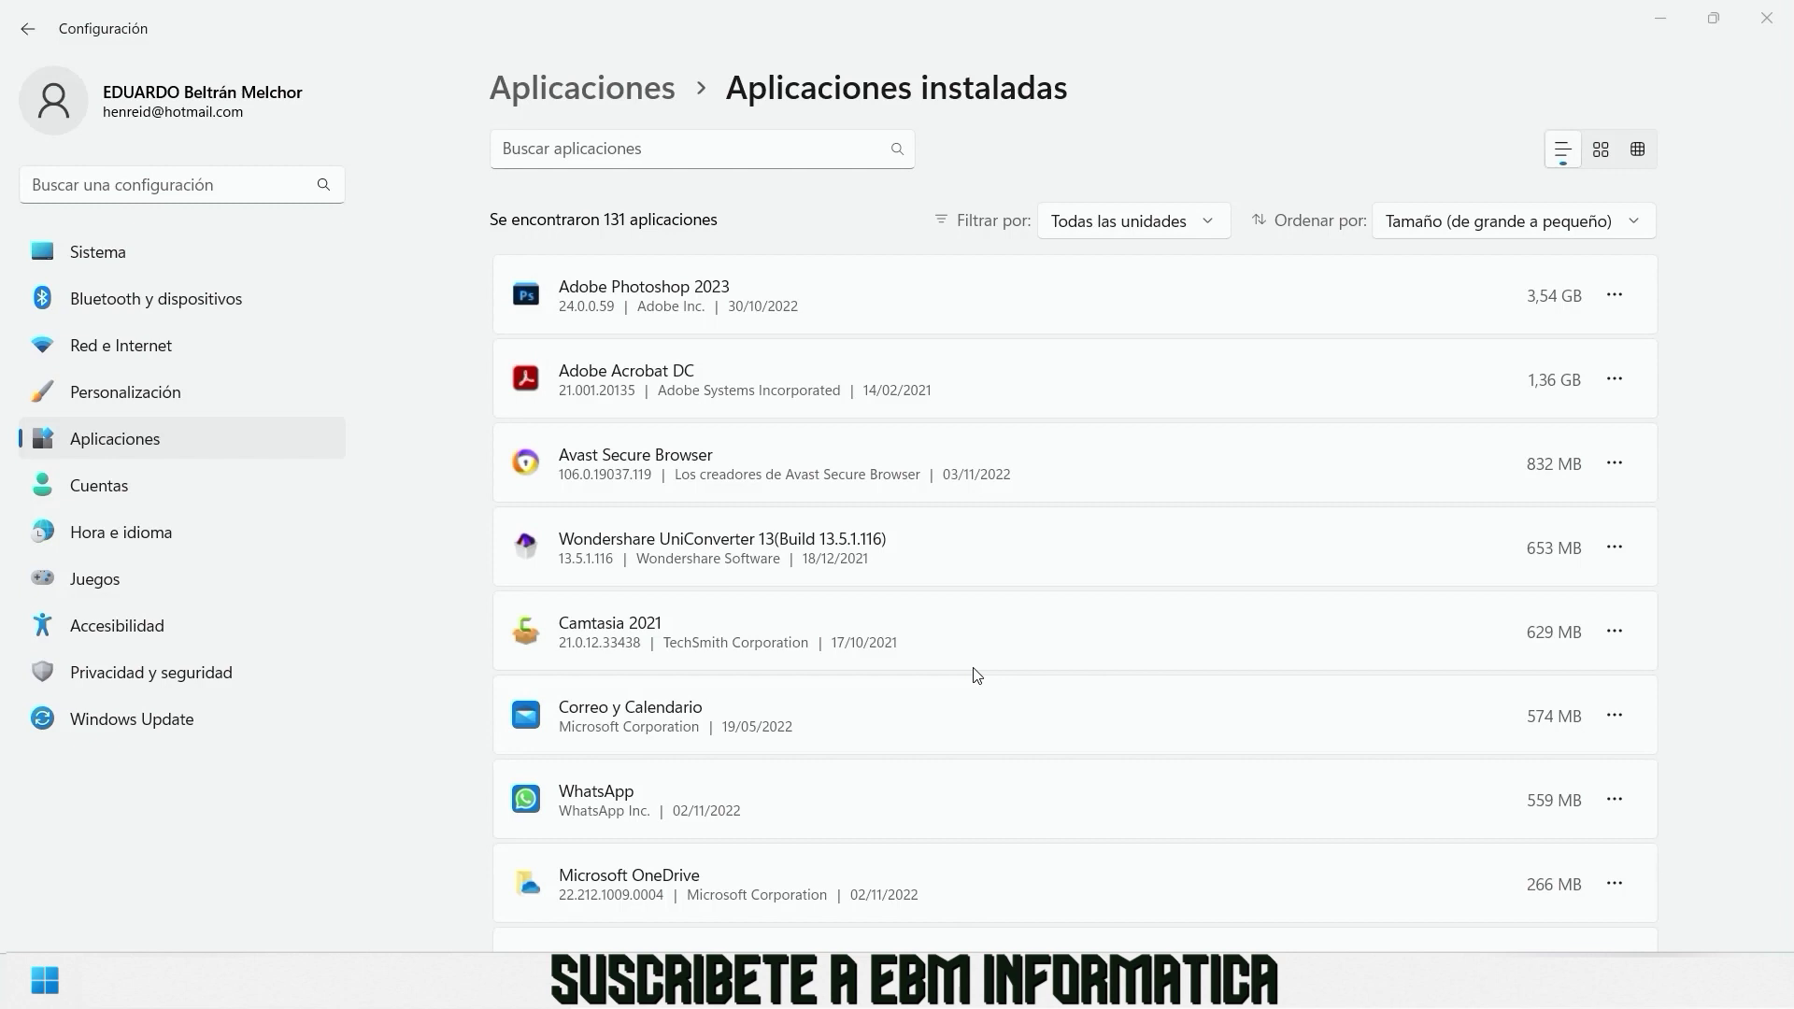
Open Programas y características in the Control Panel through the Windows search.
key("super")
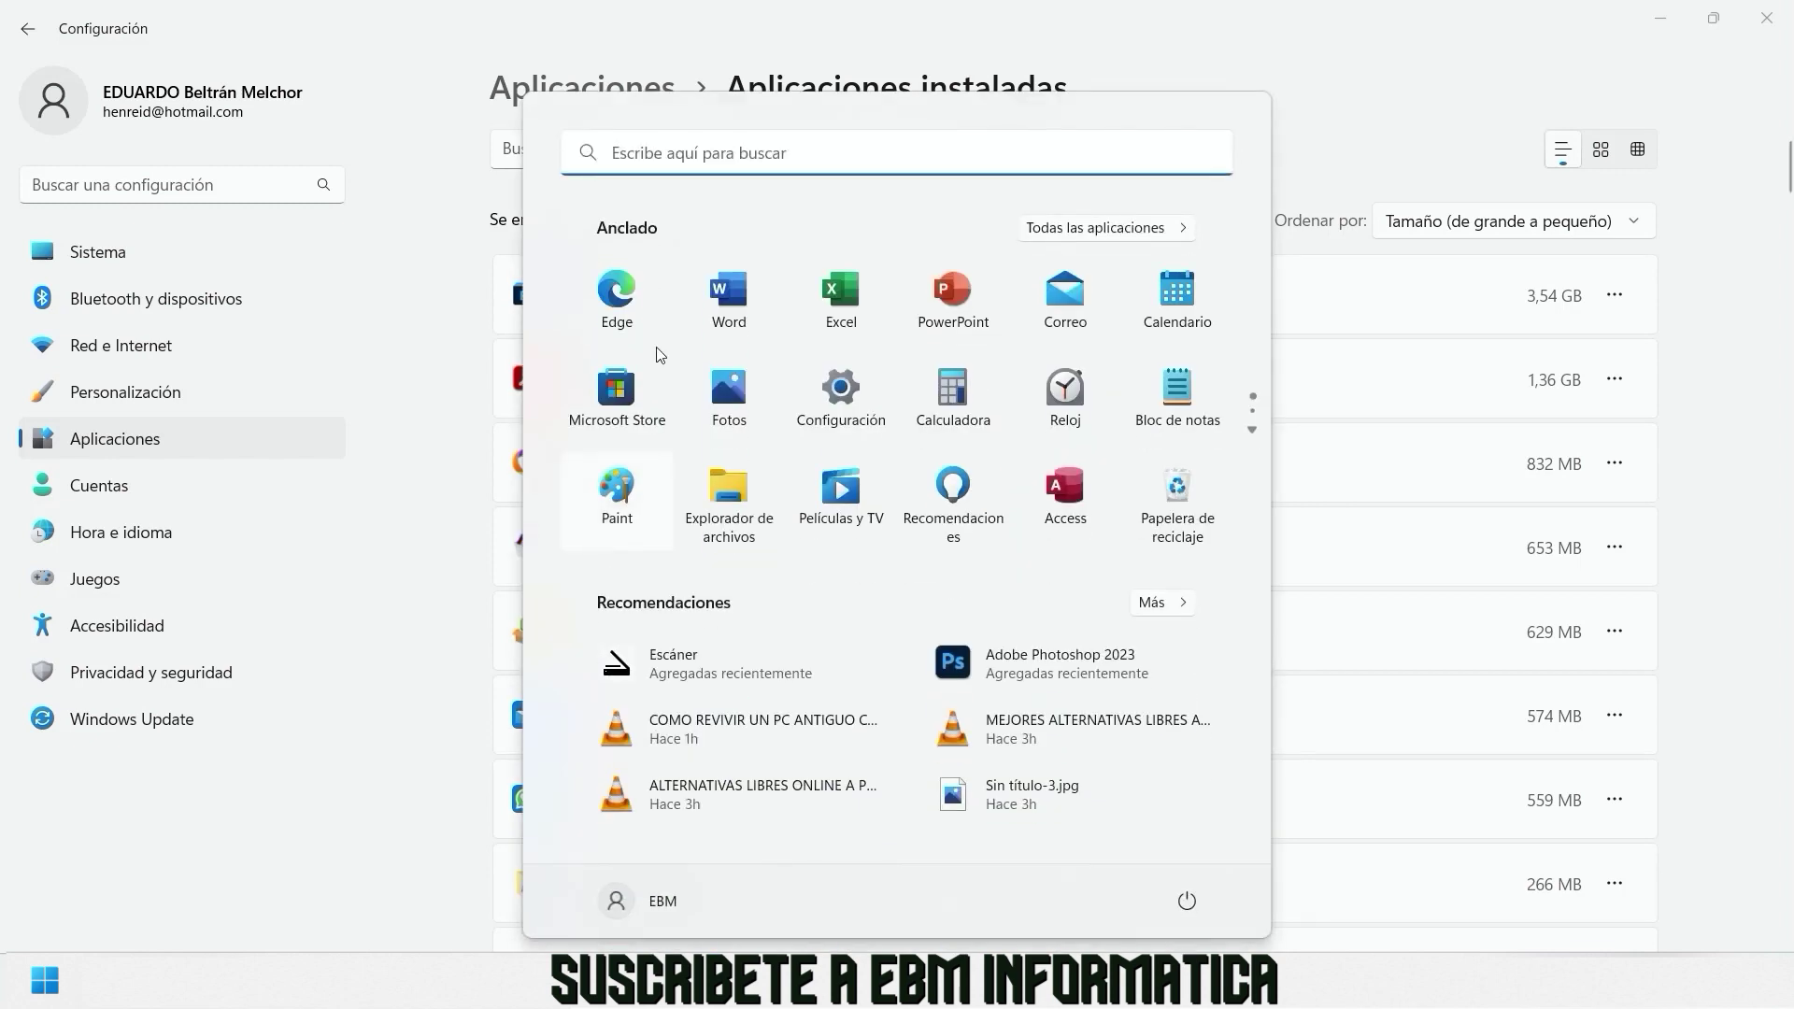
left_click(849, 152)
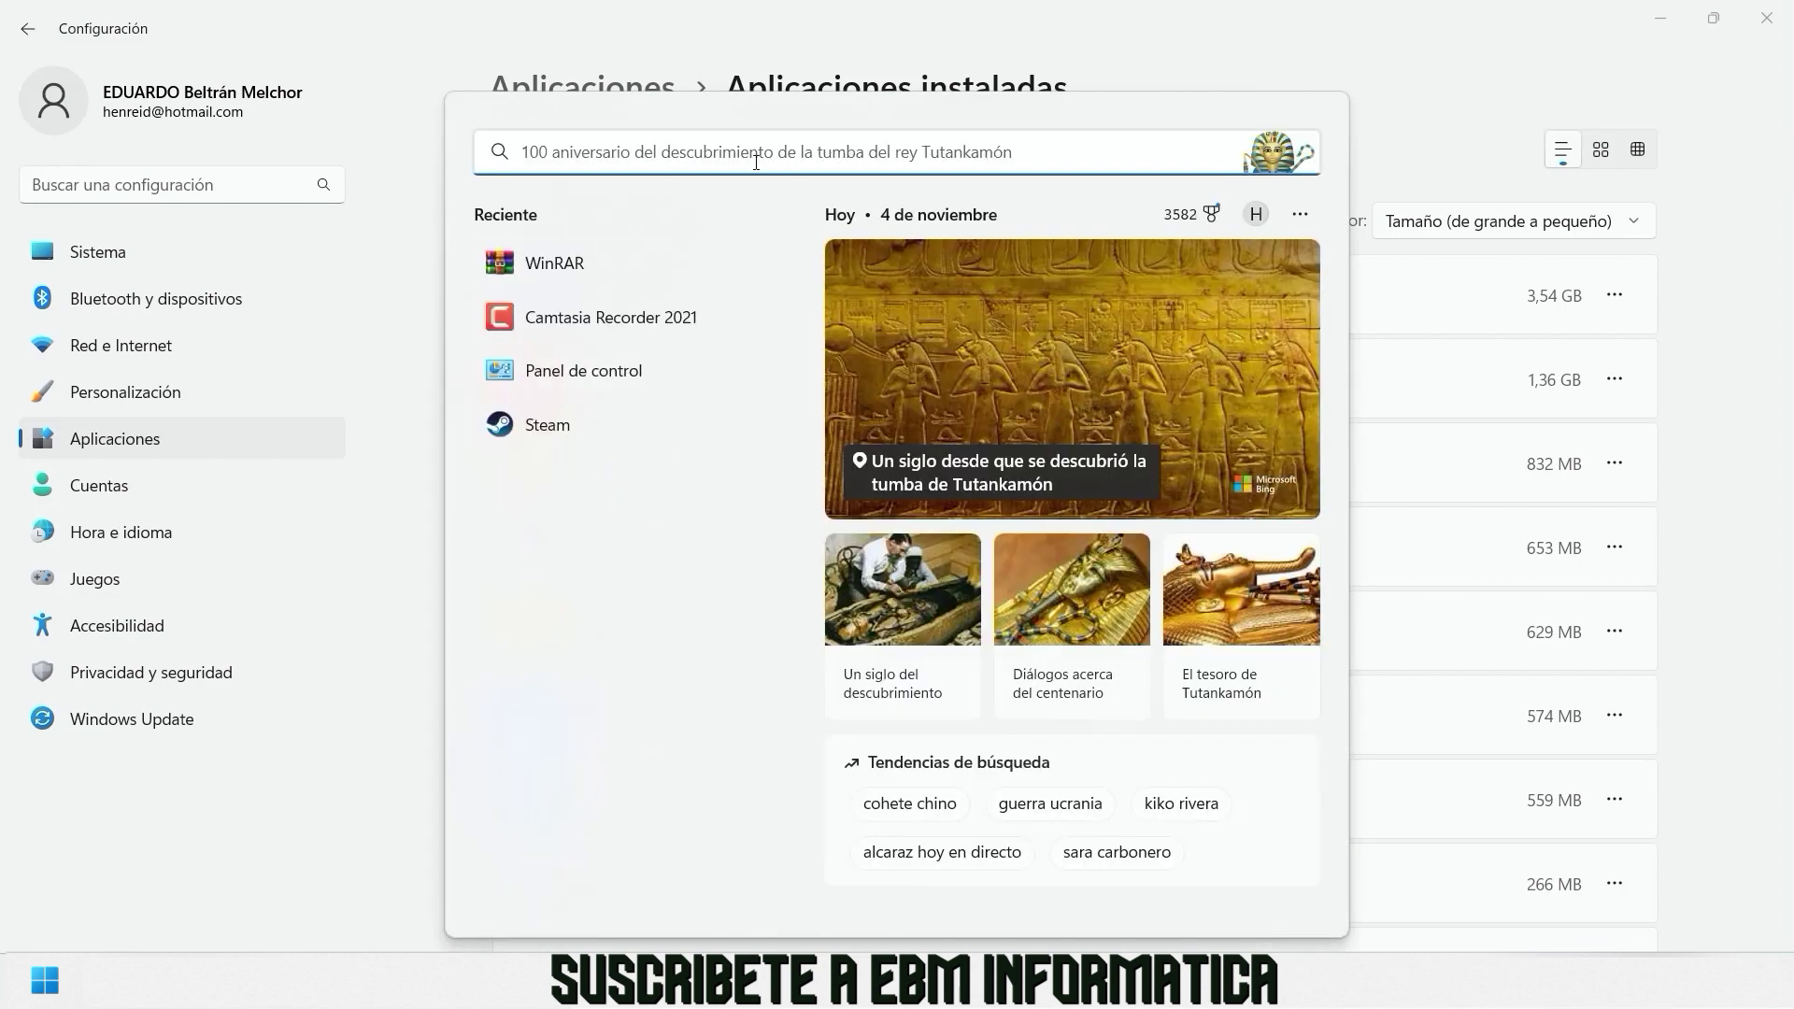
left_click(635, 359)
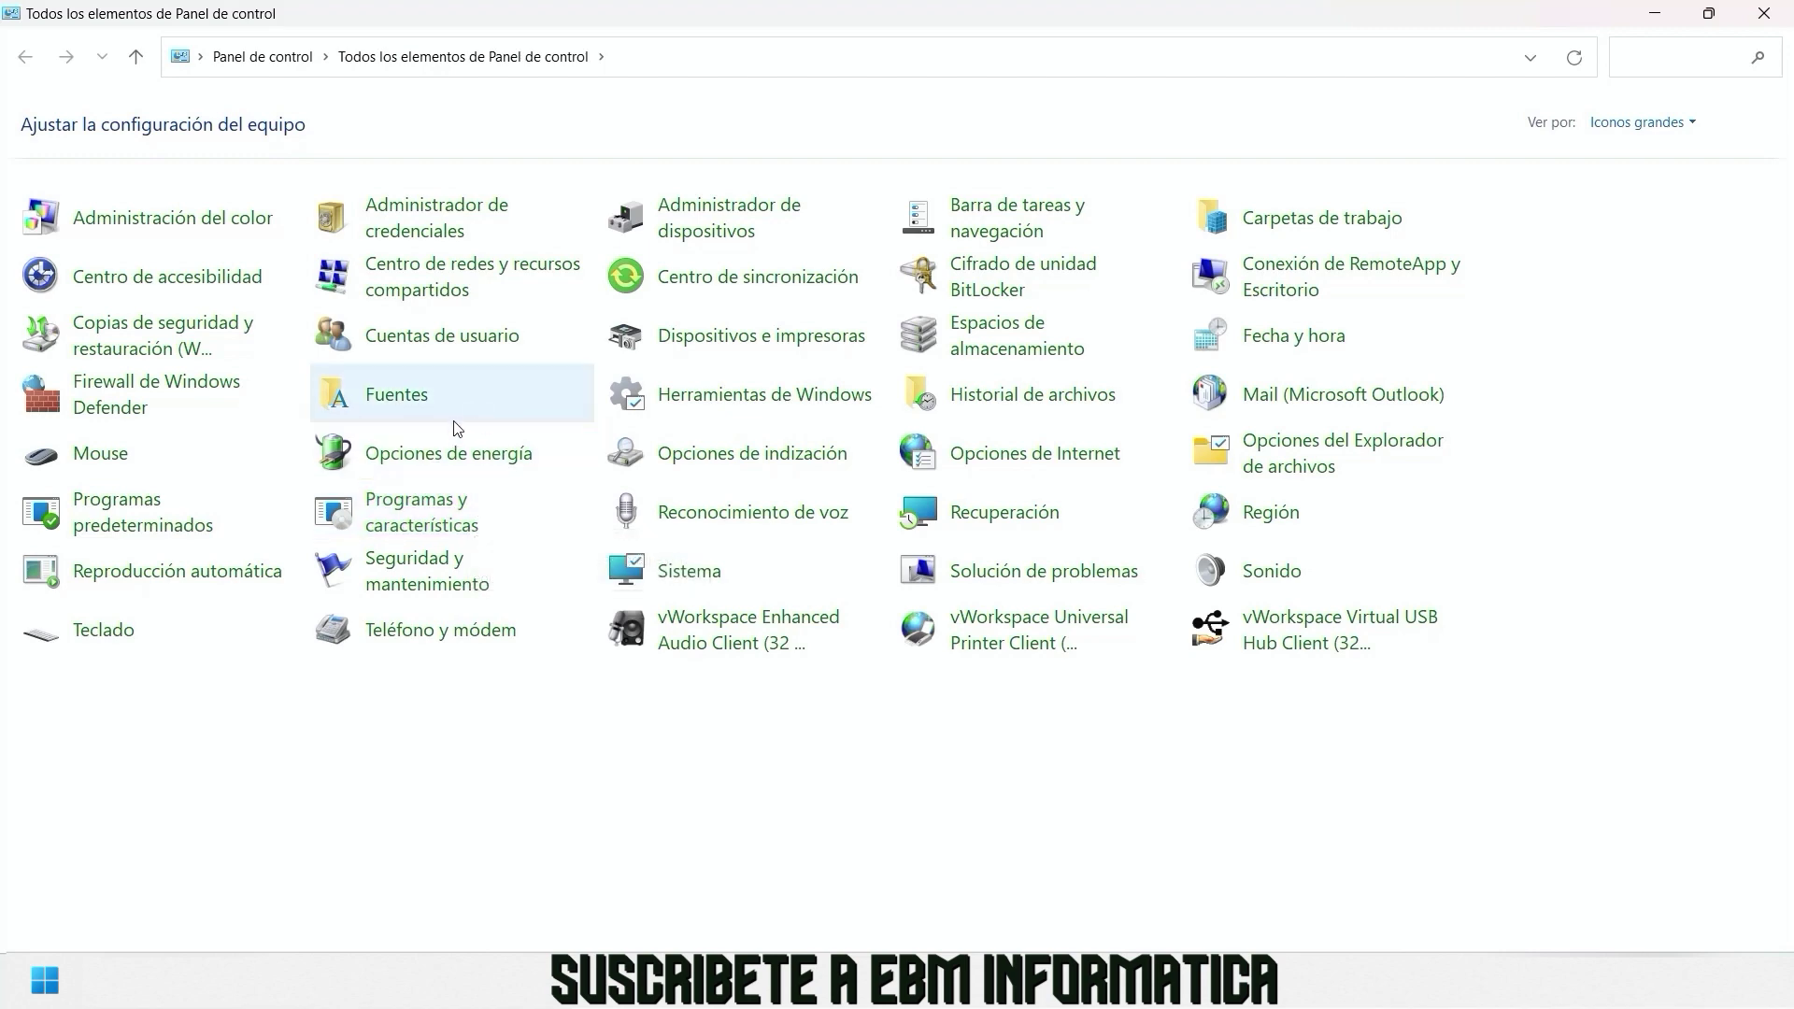
left_click(430, 535)
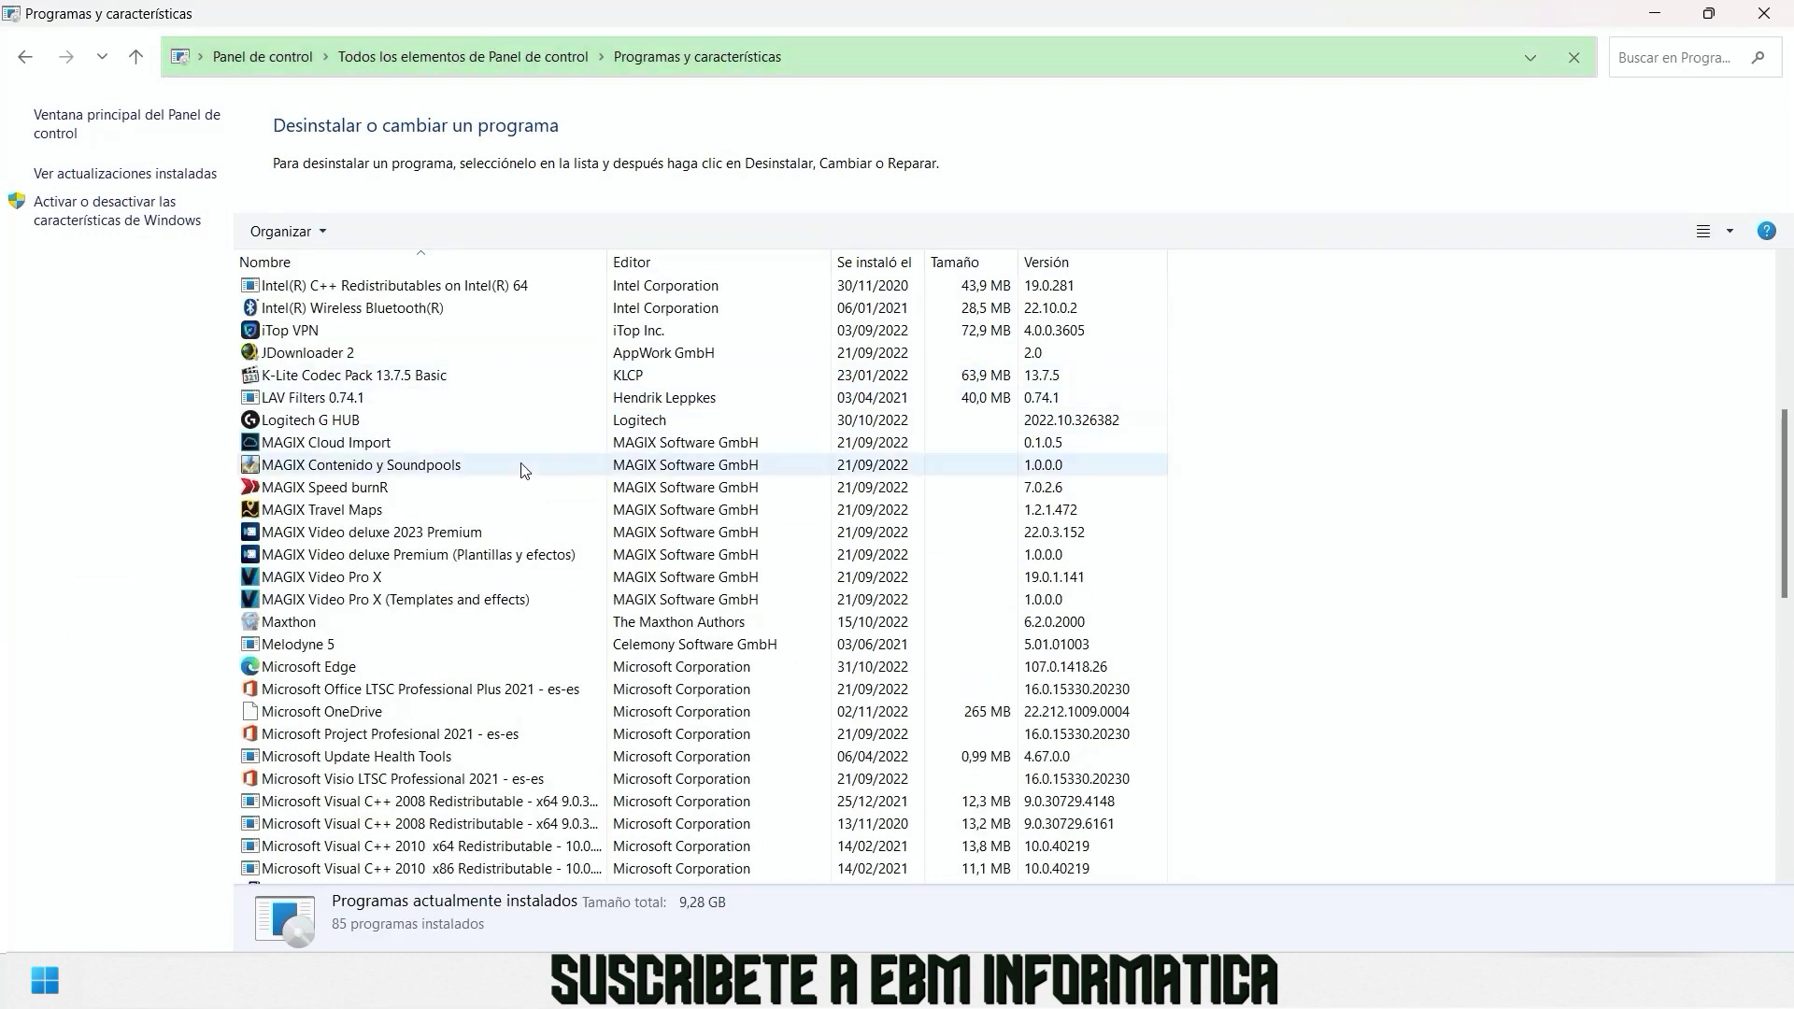
Sort the installed programs by Tamaño, largest first, review them and select Wondershare Helper Compact 2.6.0.
scroll(1273, 689, "up", 7)
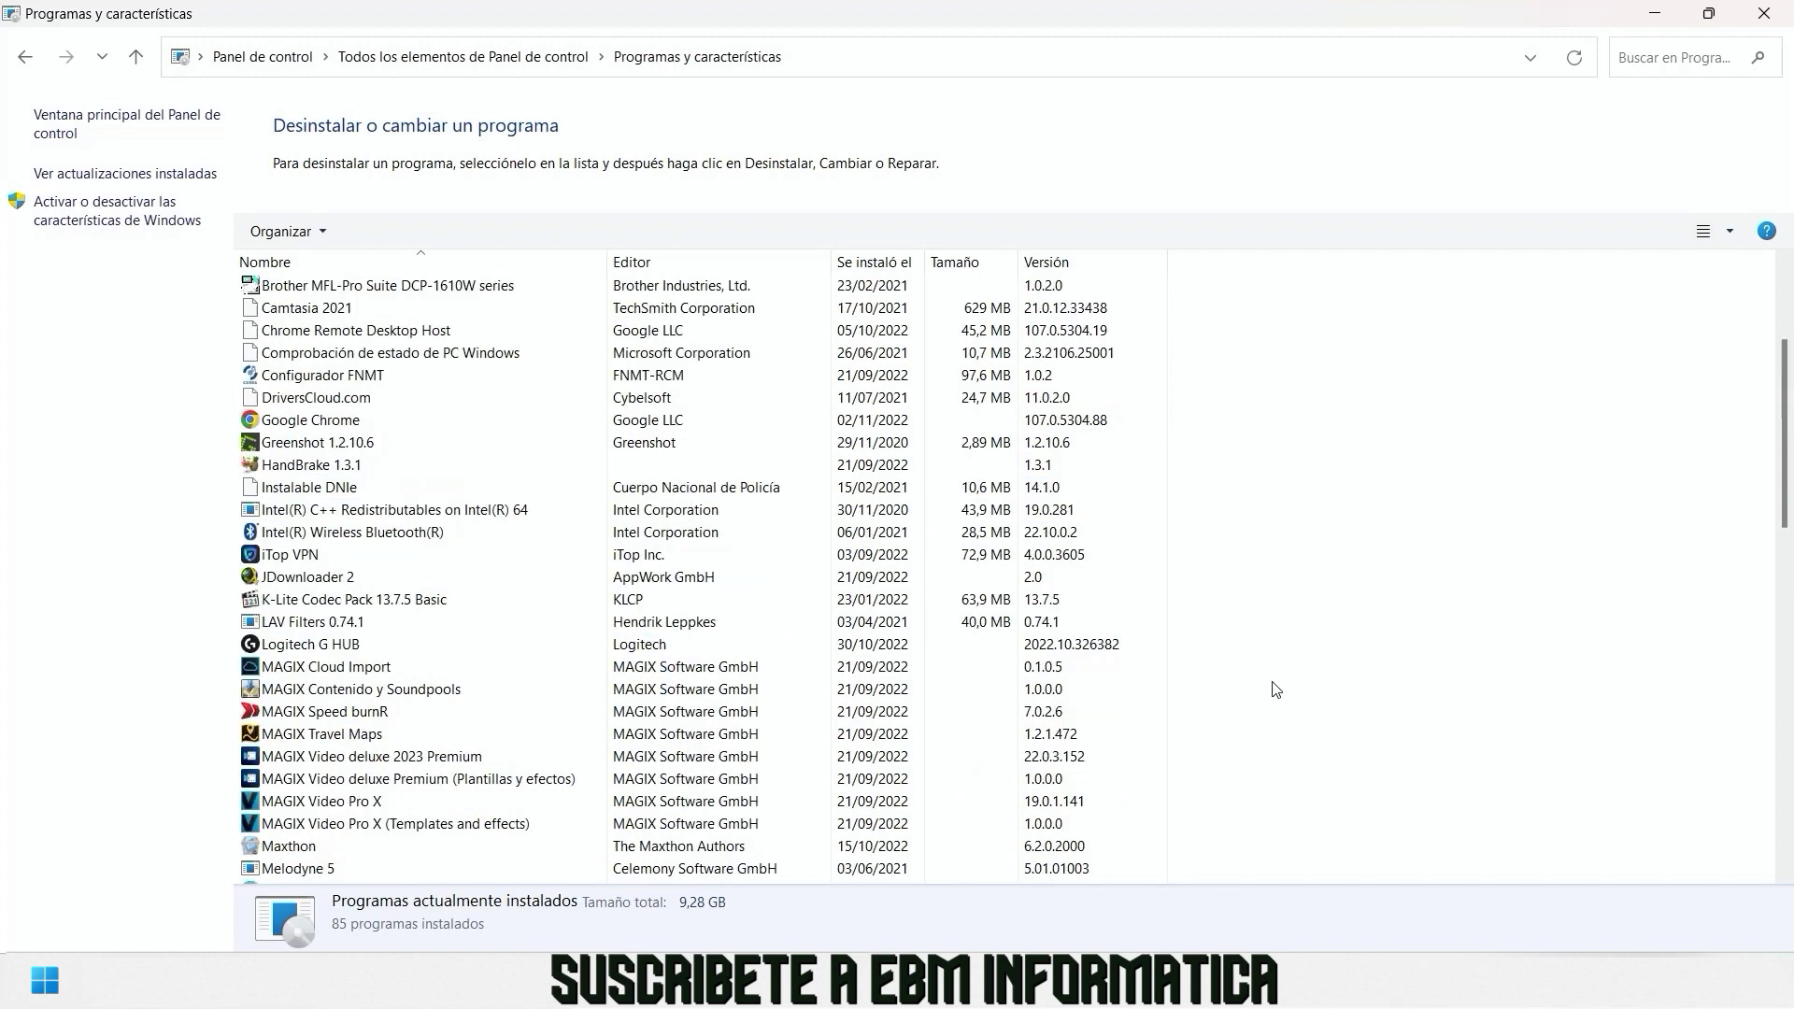
left_click(972, 265)
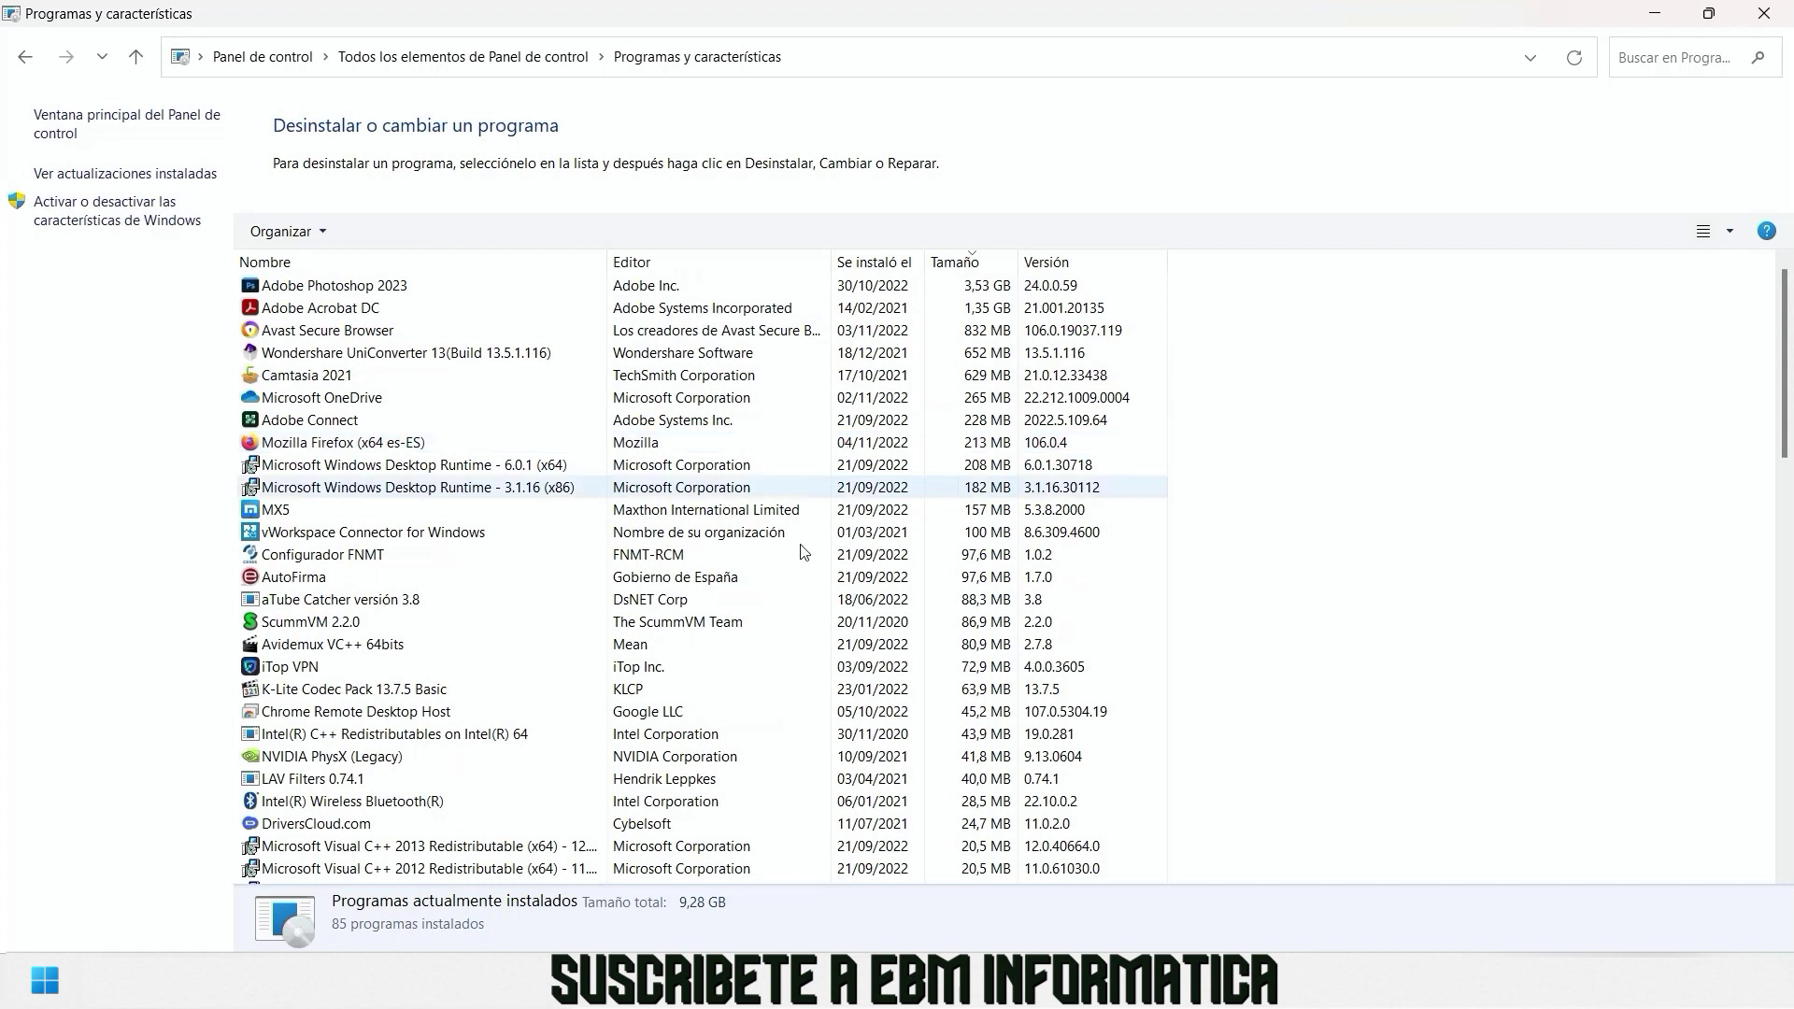
scroll(787, 602, "down", 7)
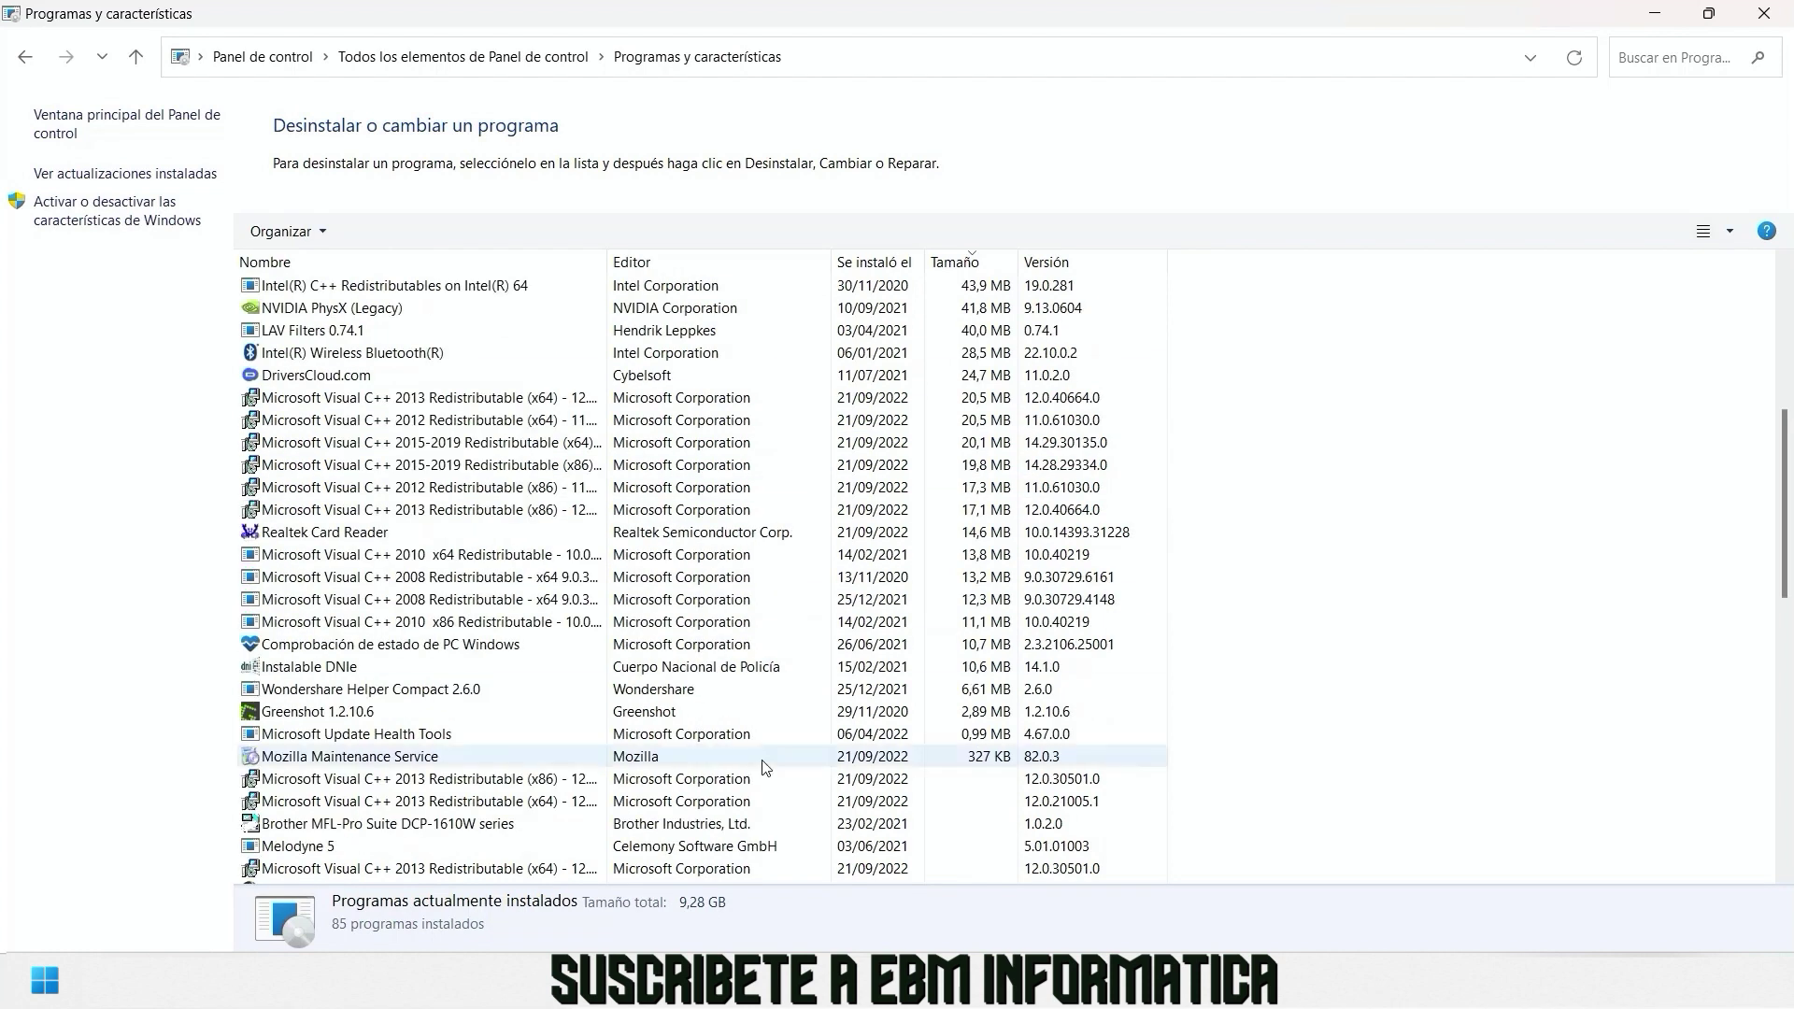
left_click(697, 689)
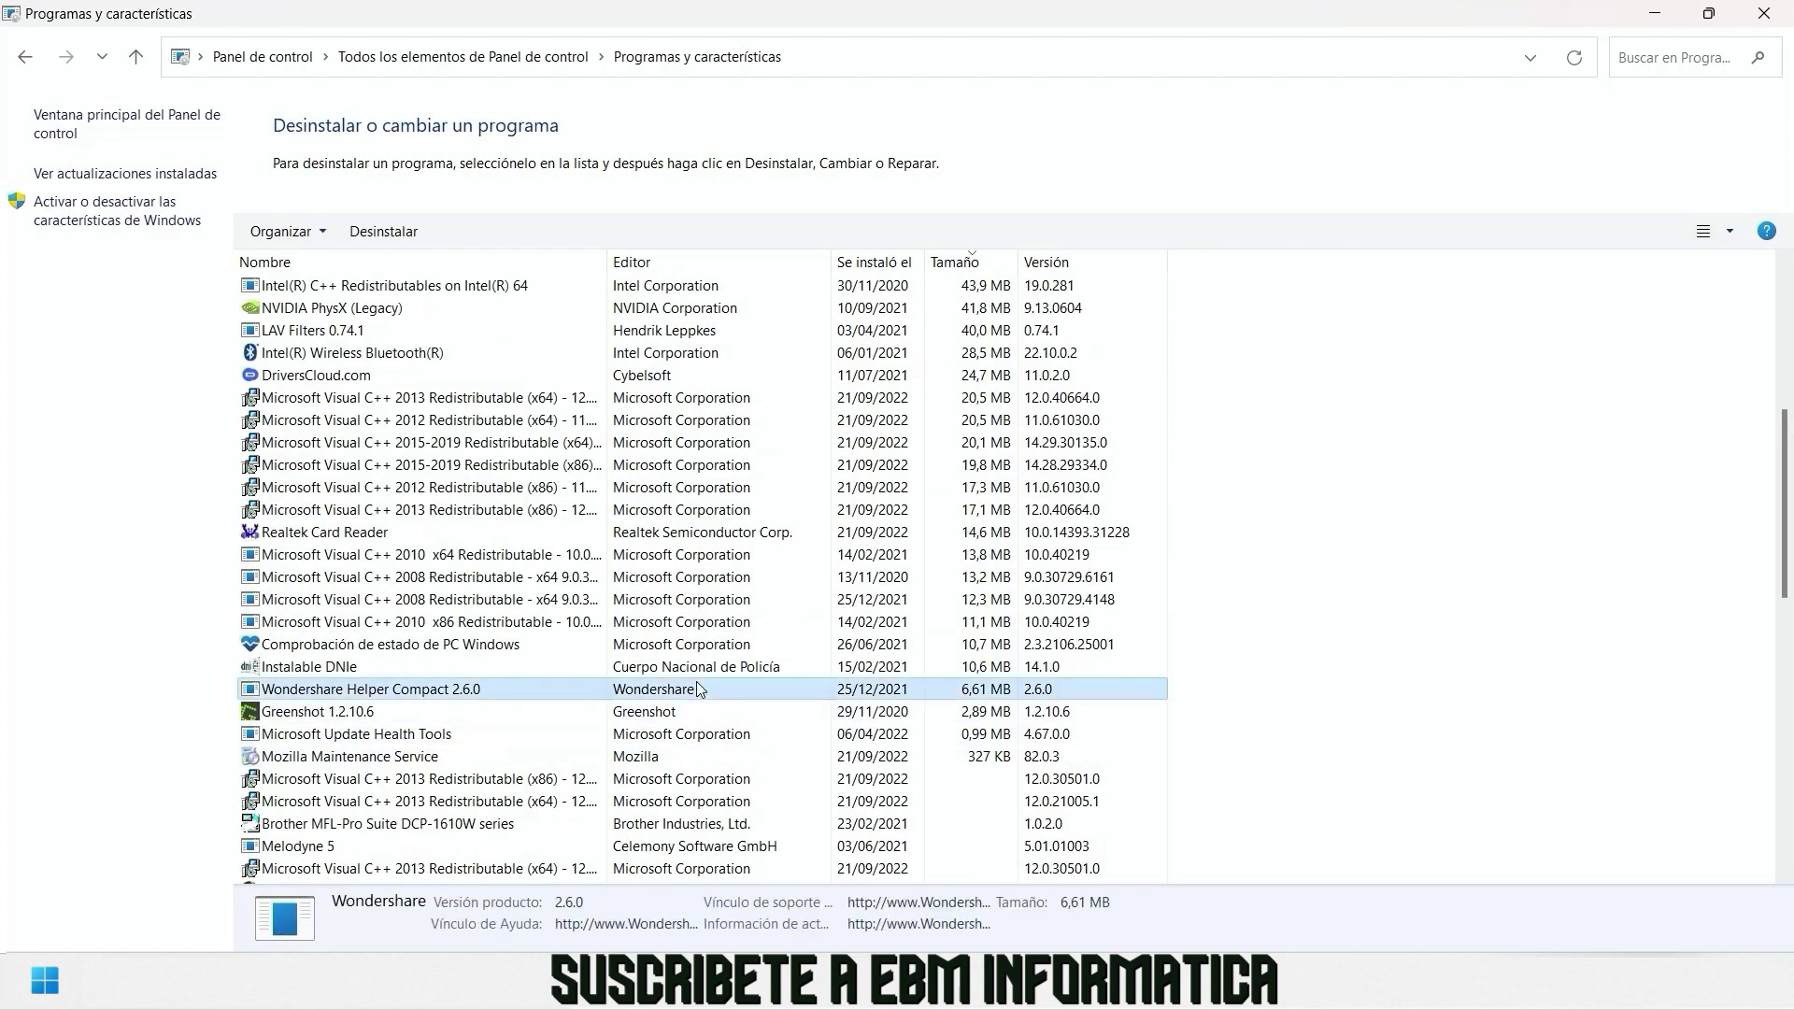
Close the Control Panel, the Settings window and the properties dialog of the Windows 10 (C:) drive.
left_click(1780, 21)
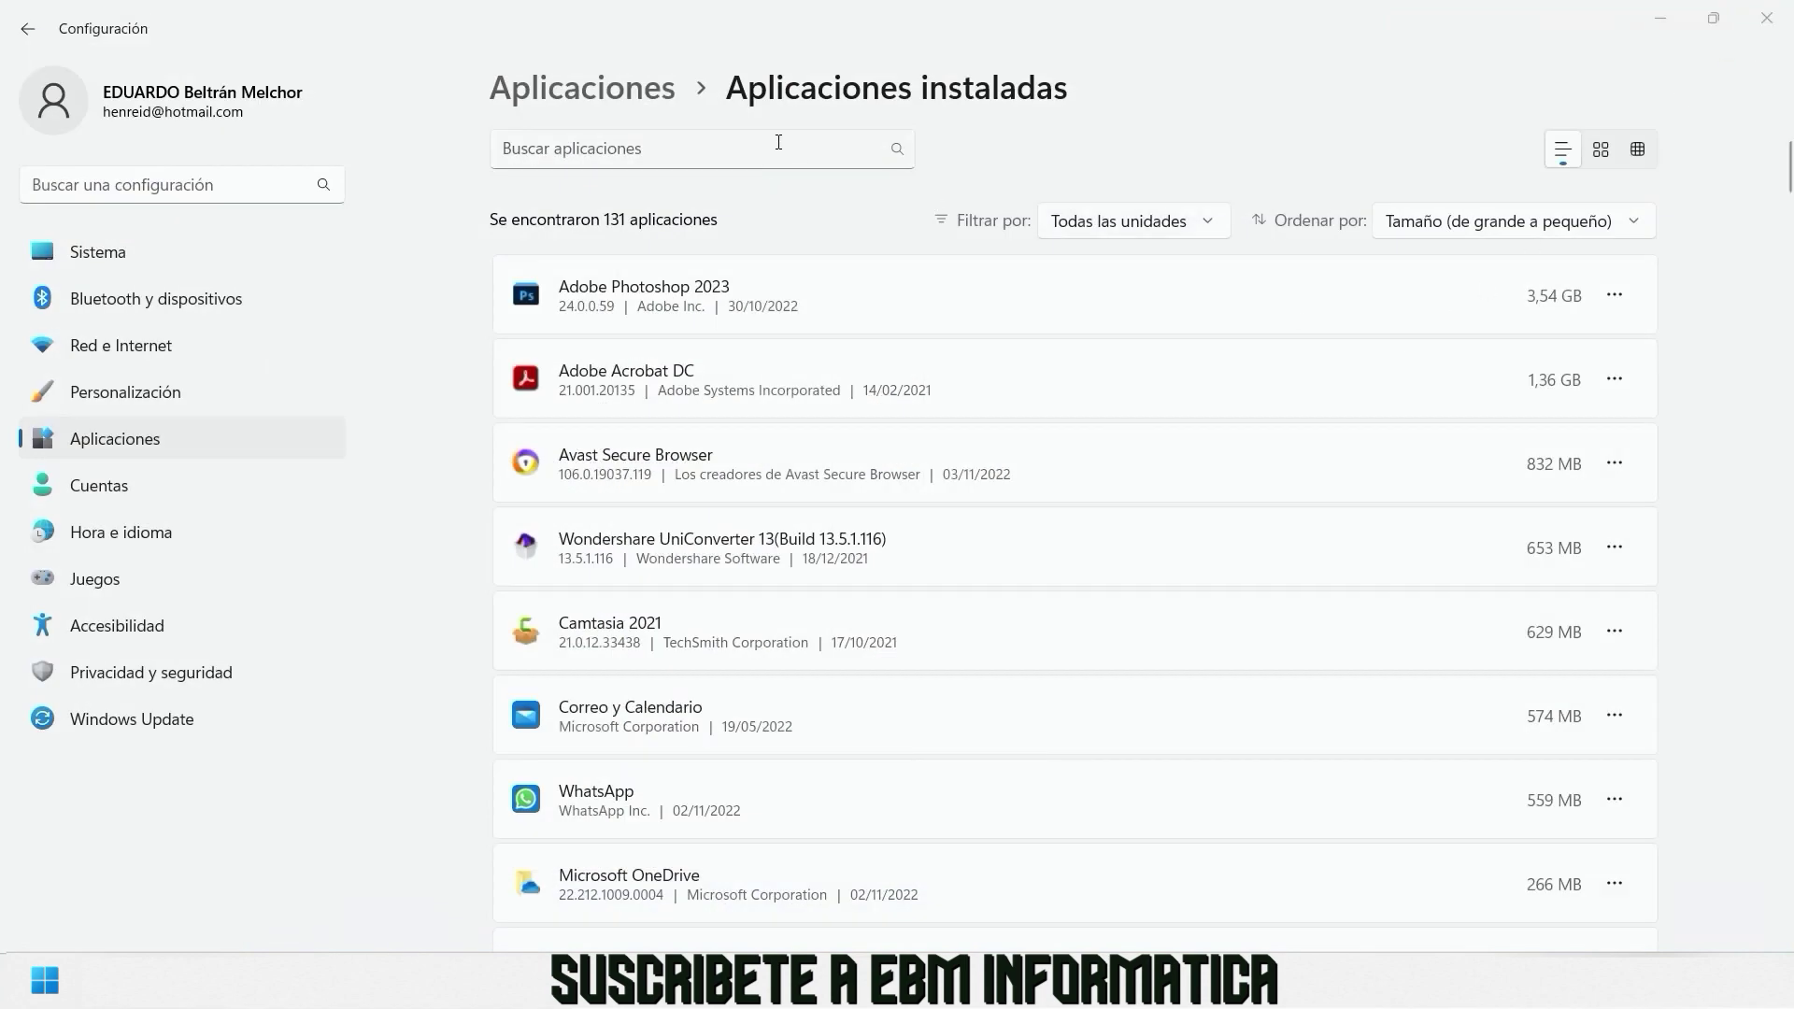
left_click(1774, 35)
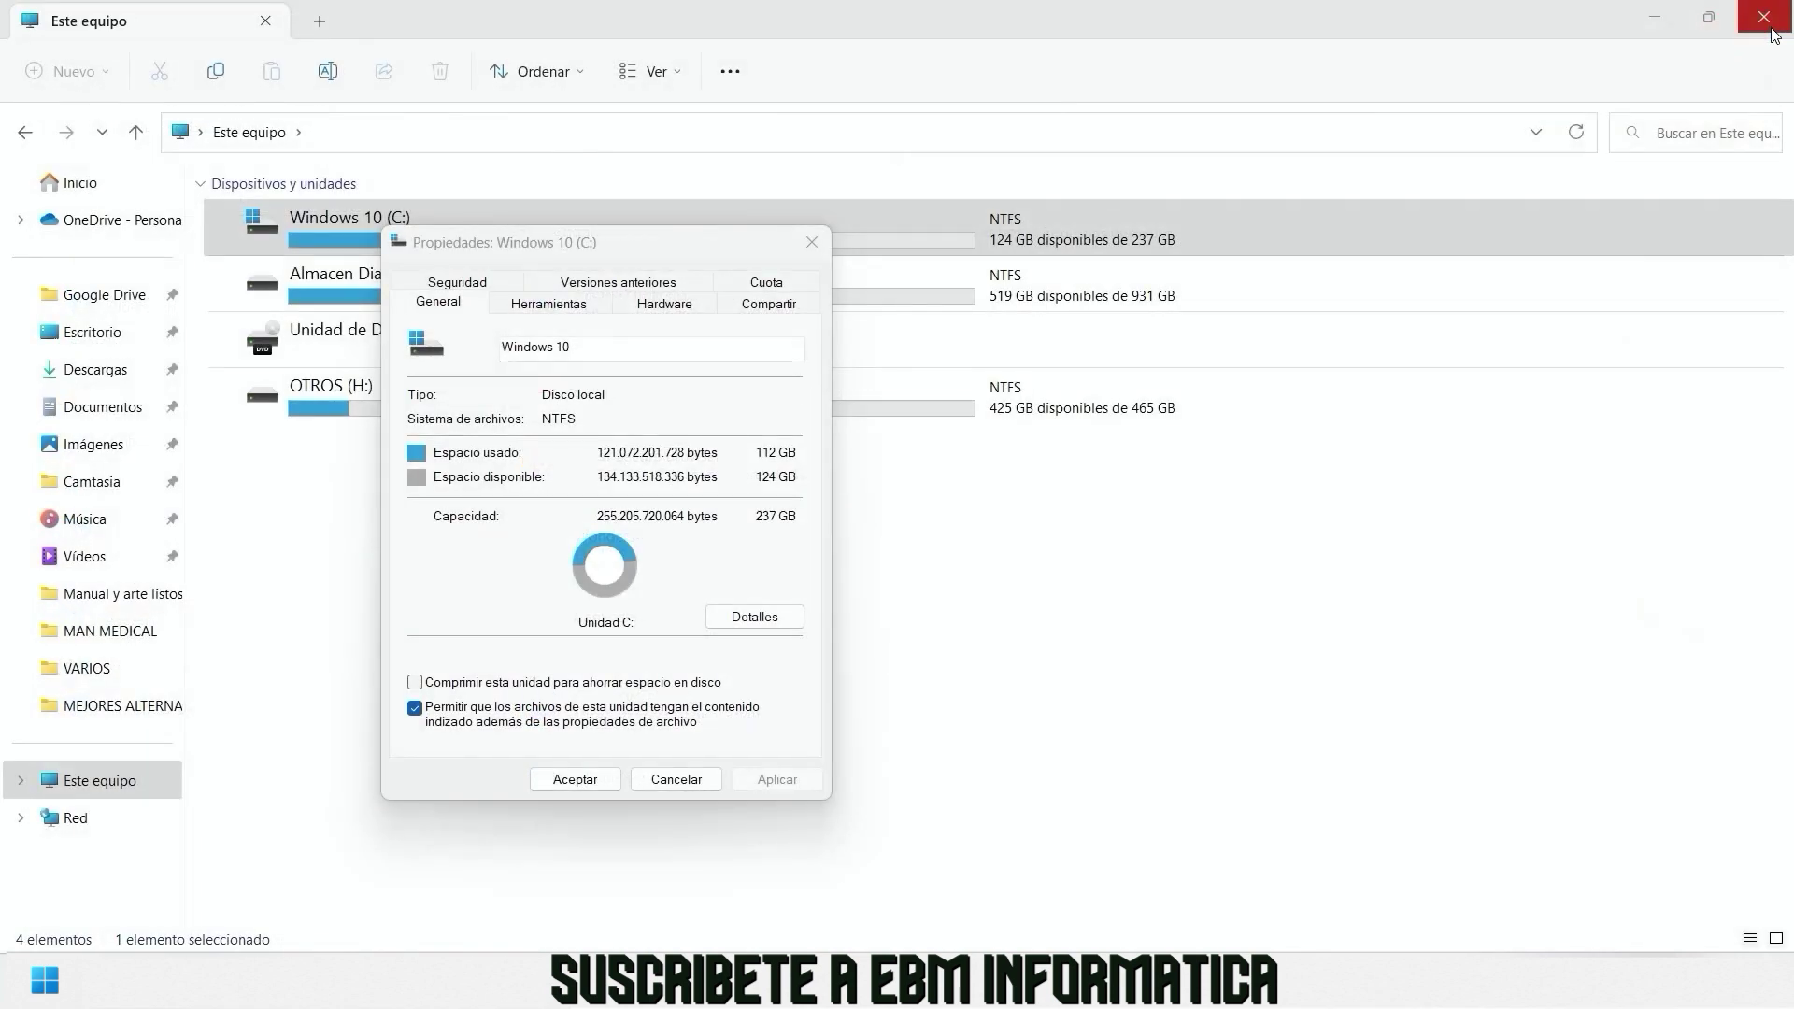
left_click(574, 783)
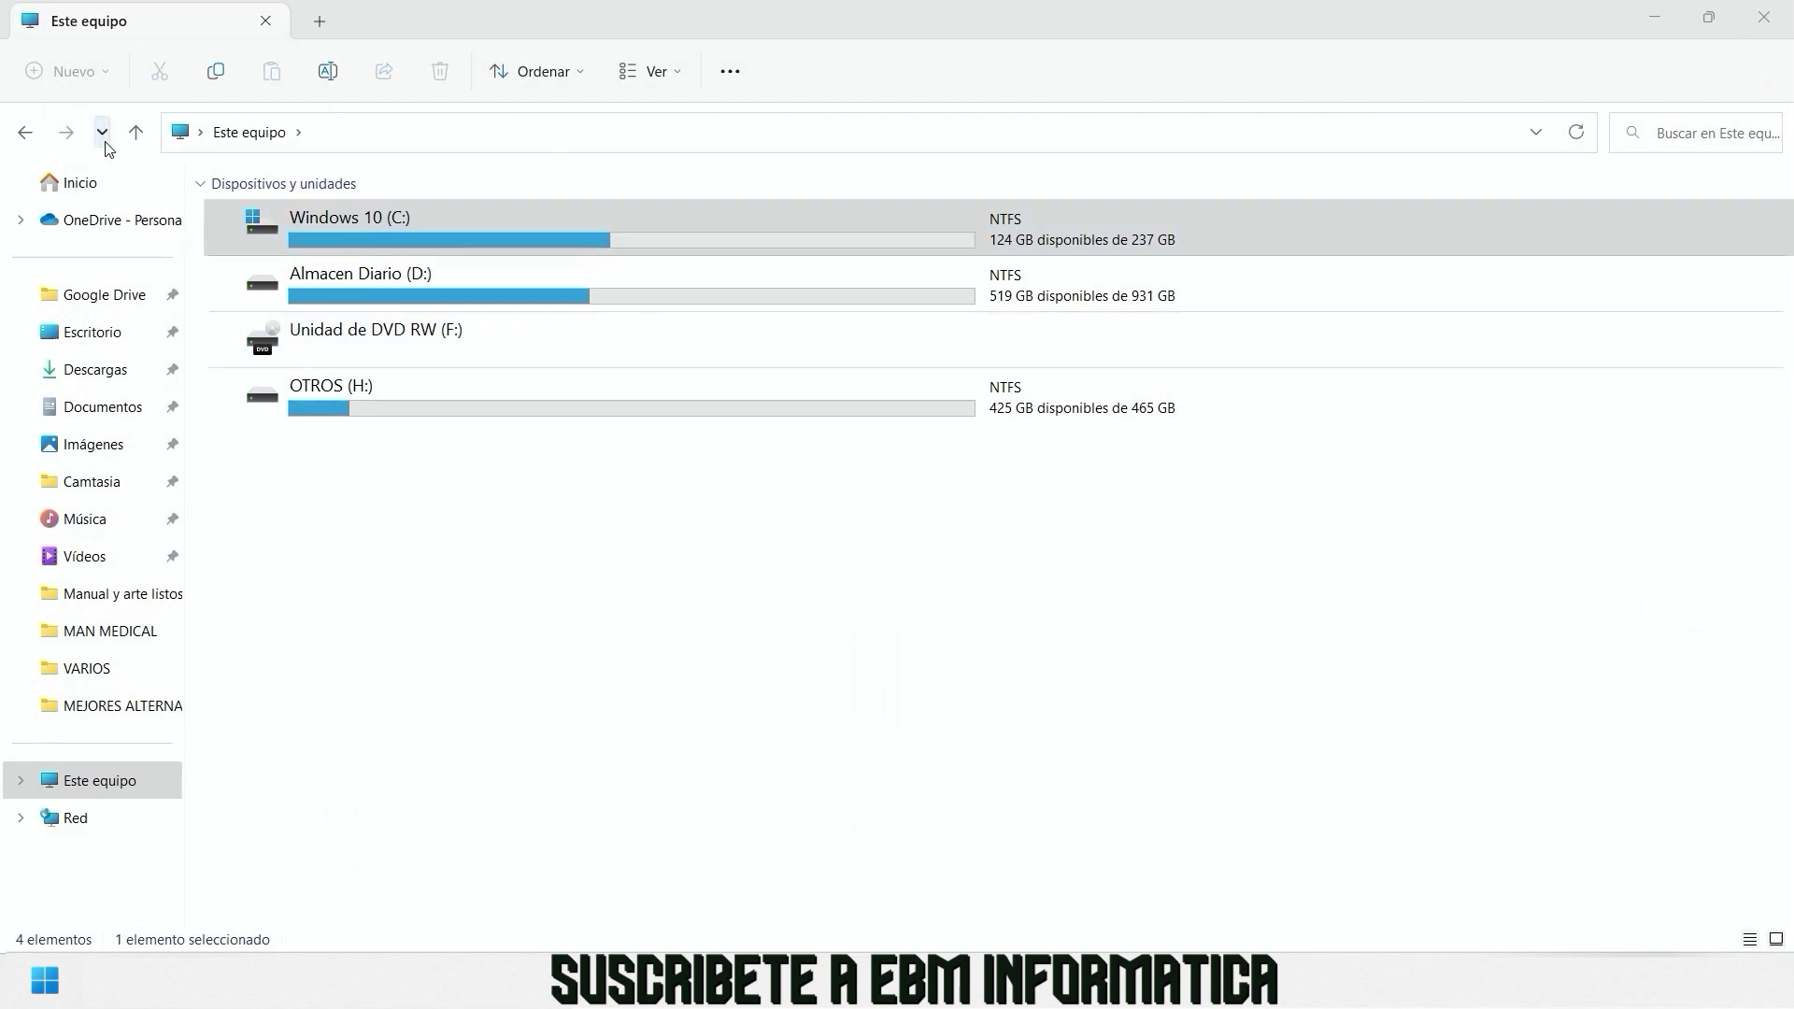
left_click(245, 138)
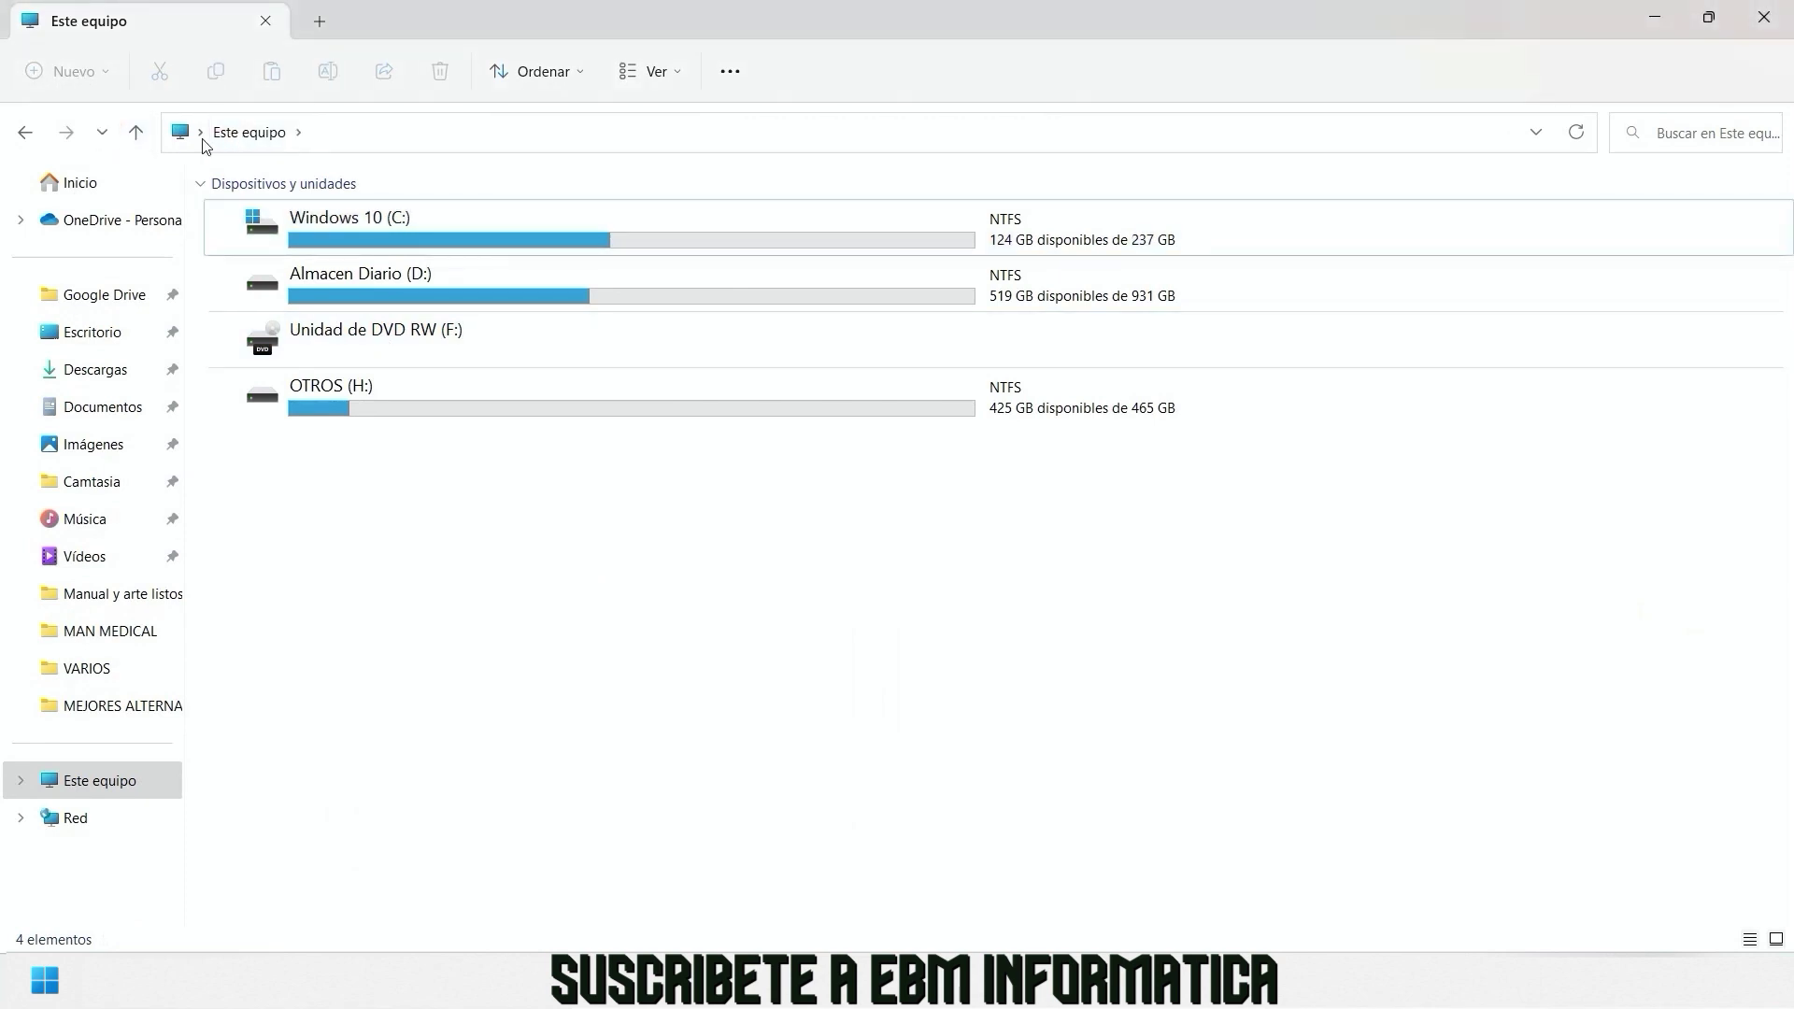
left_click(137, 132)
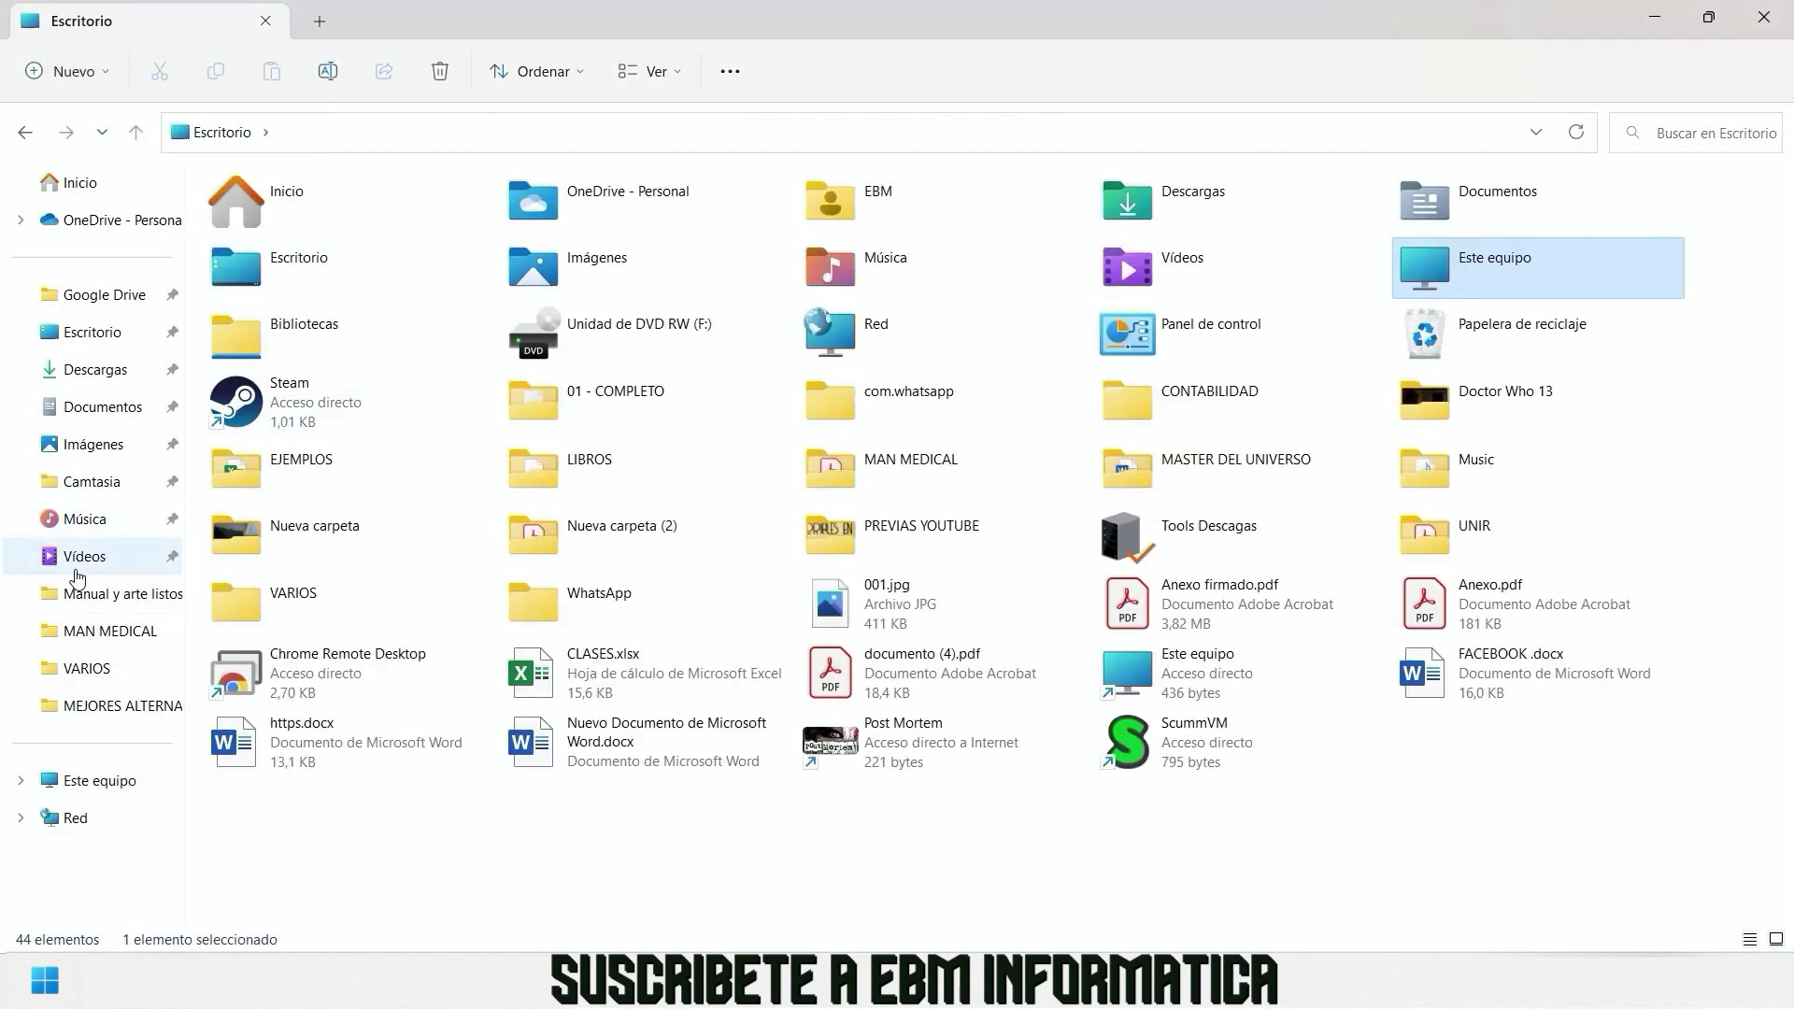
left_click(98, 780)
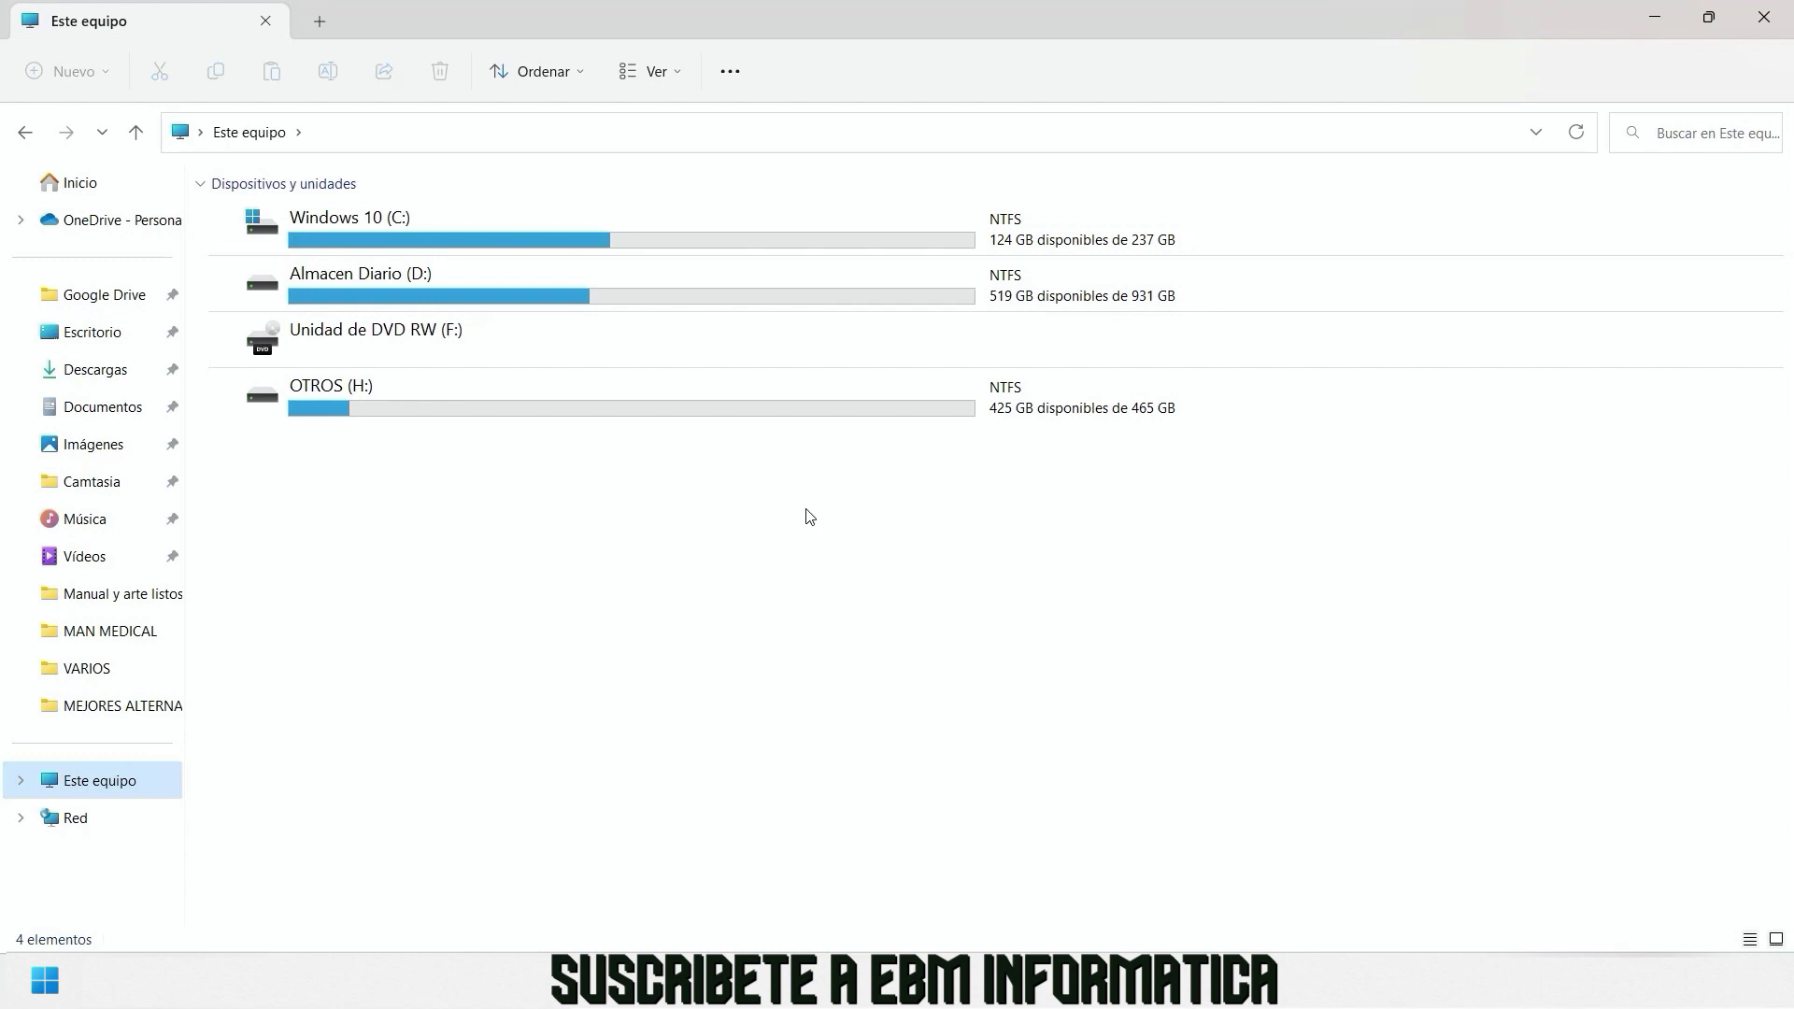
Open the storage usage details of the OTROS (H:) drive from its properties and go to its Otros category.
left_click(794, 397)
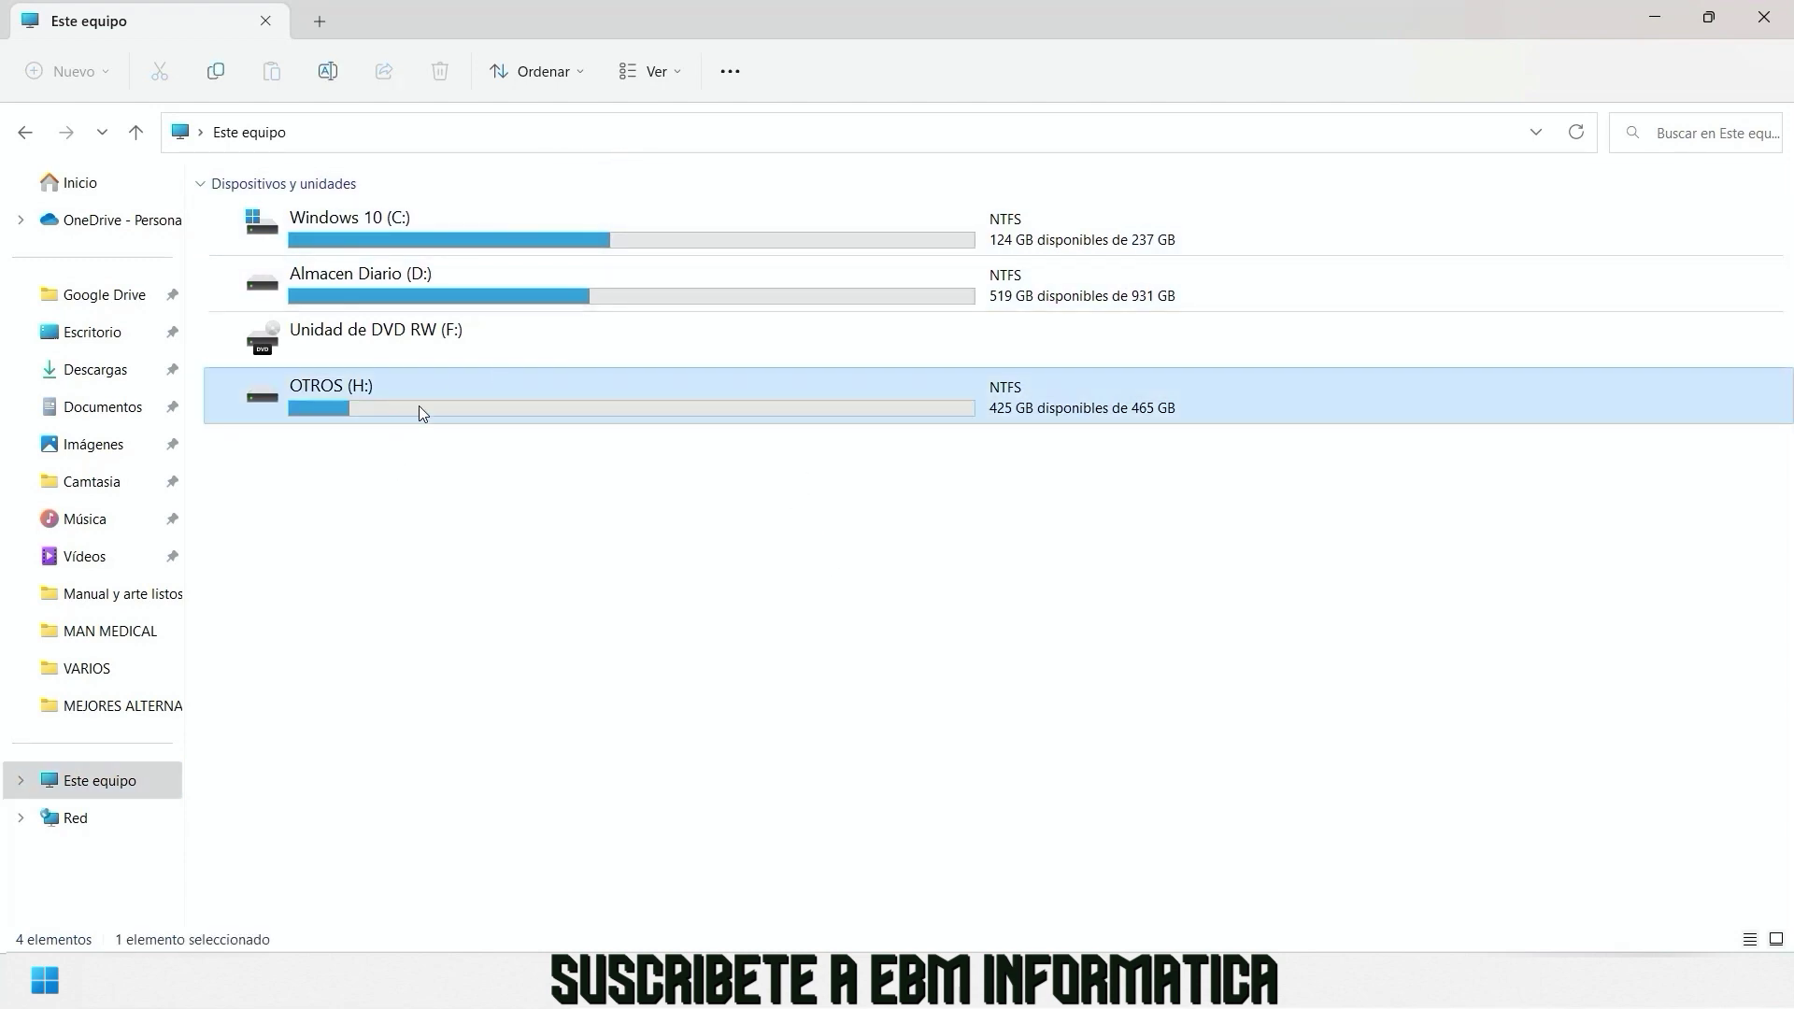
right_click(375, 389)
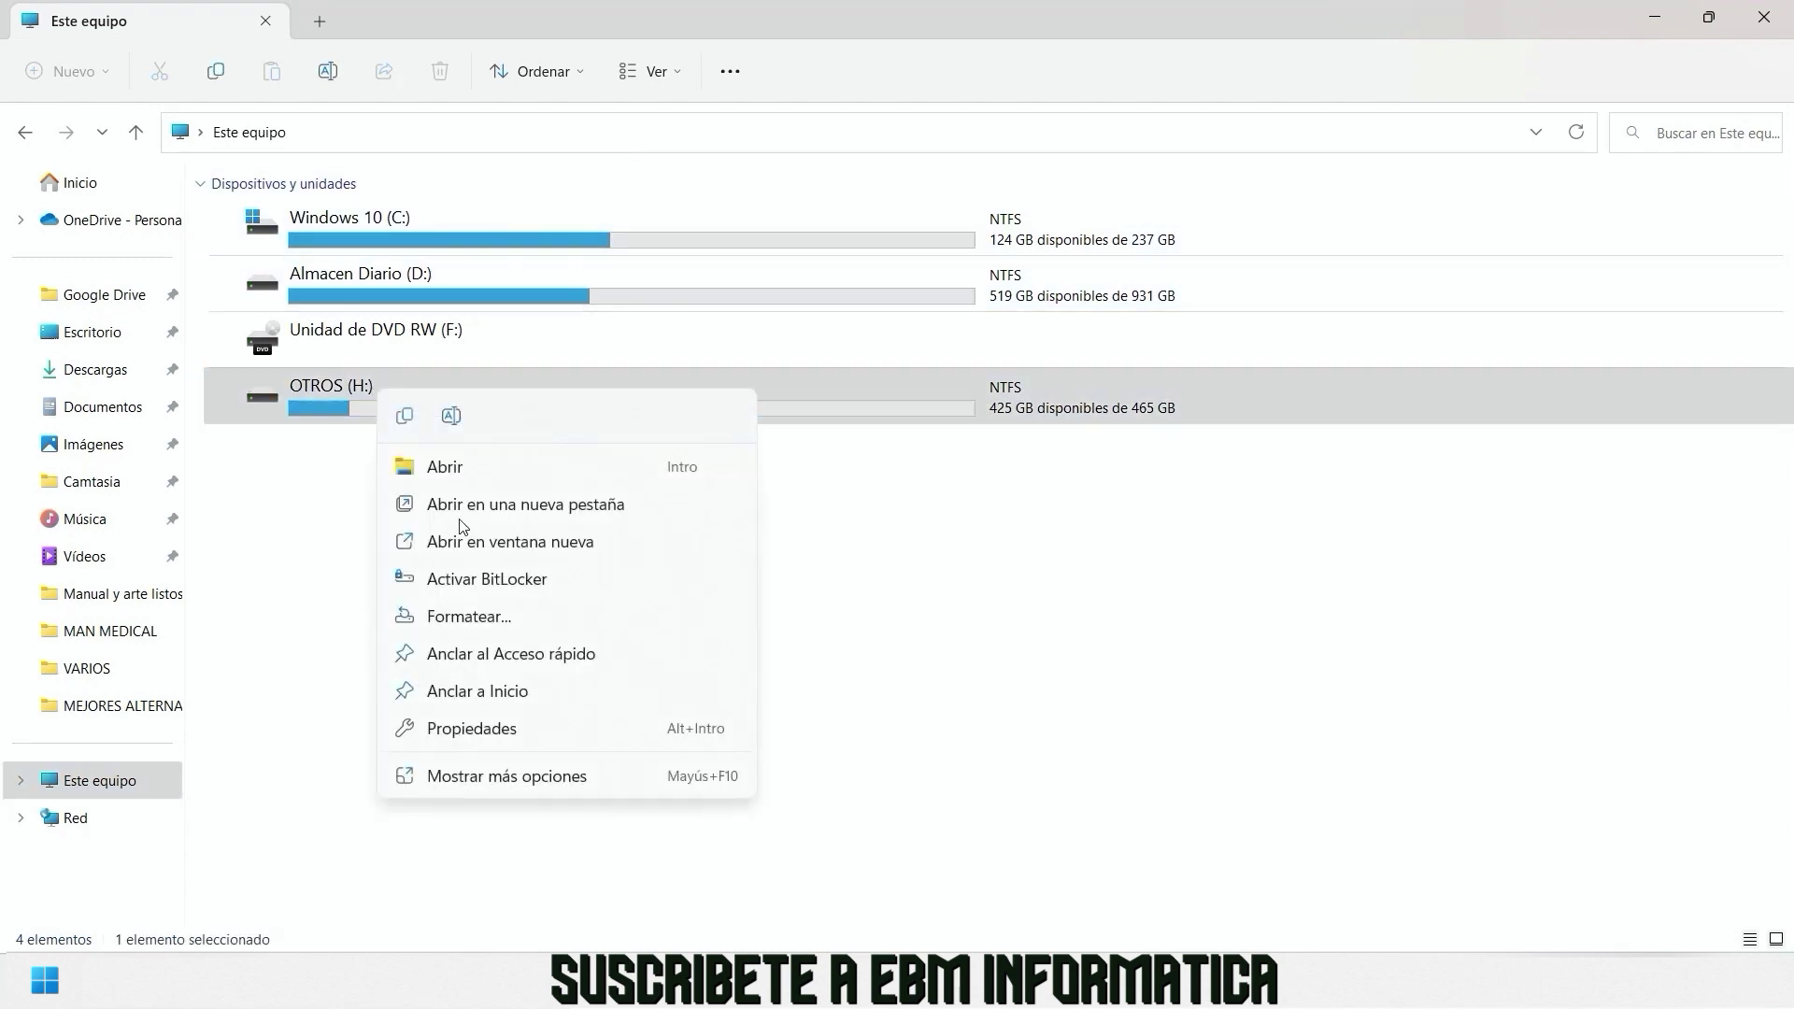
left_click(525, 727)
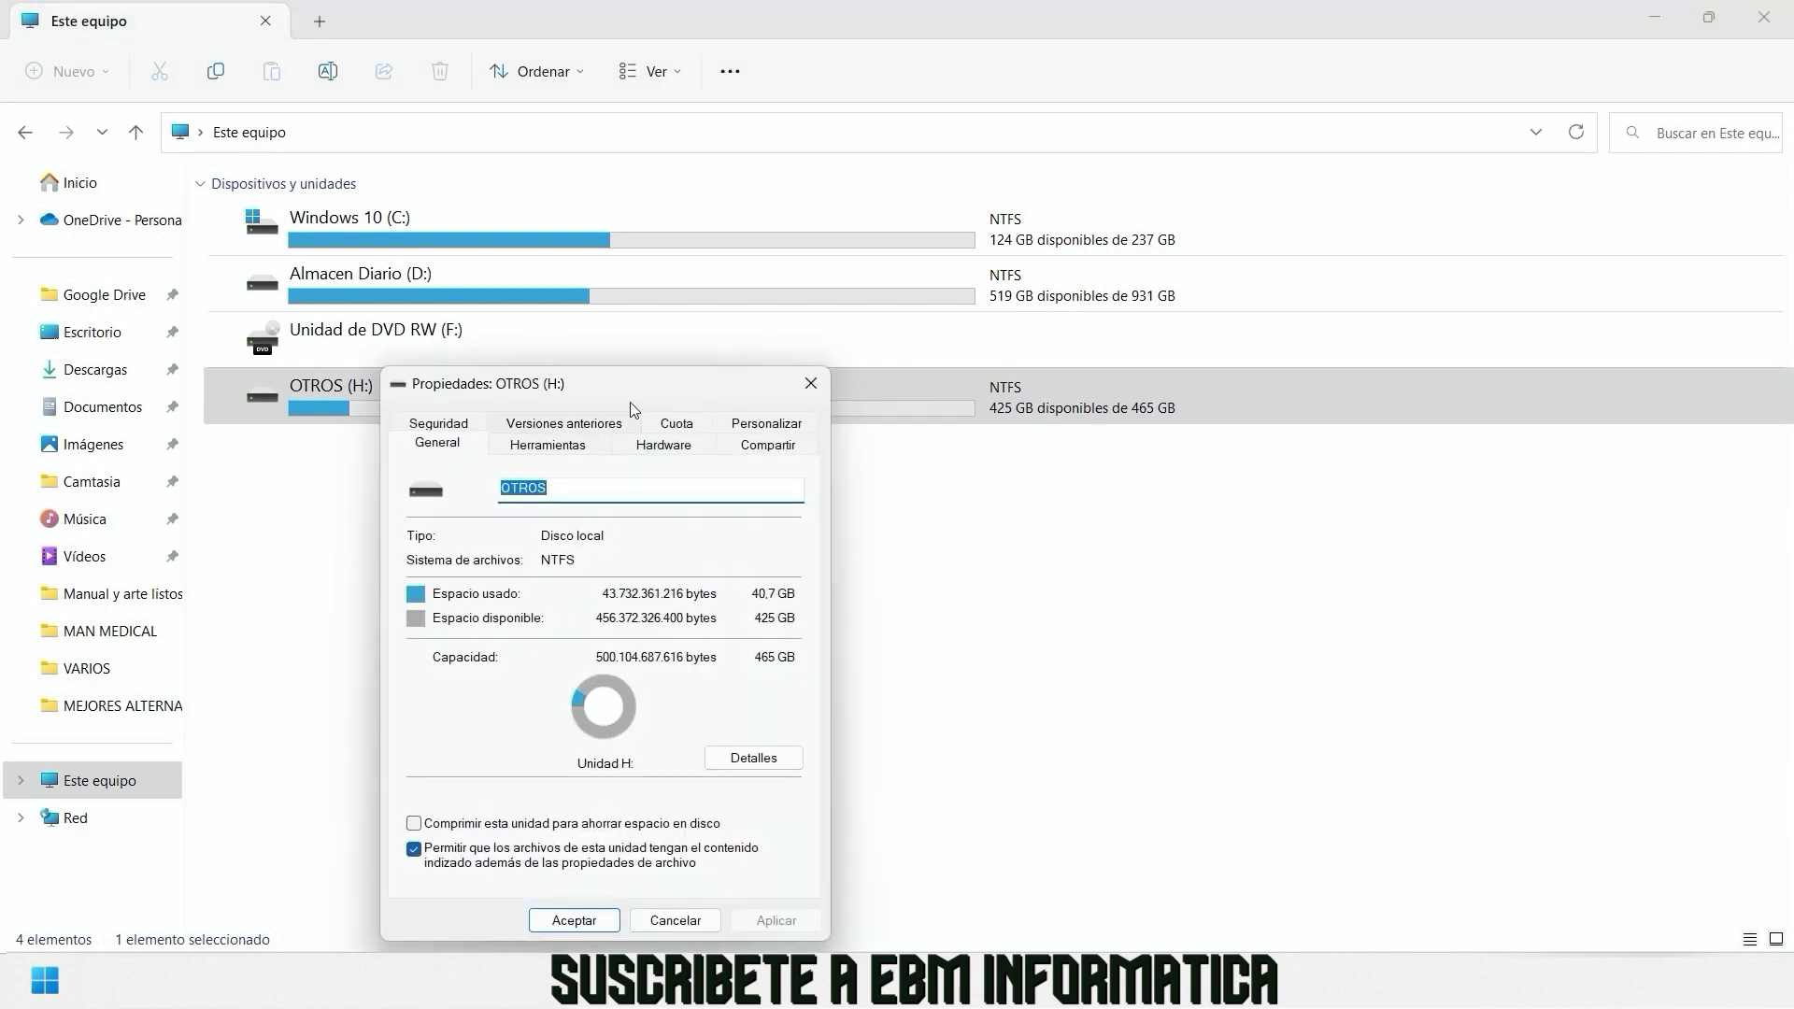
left_click(747, 760)
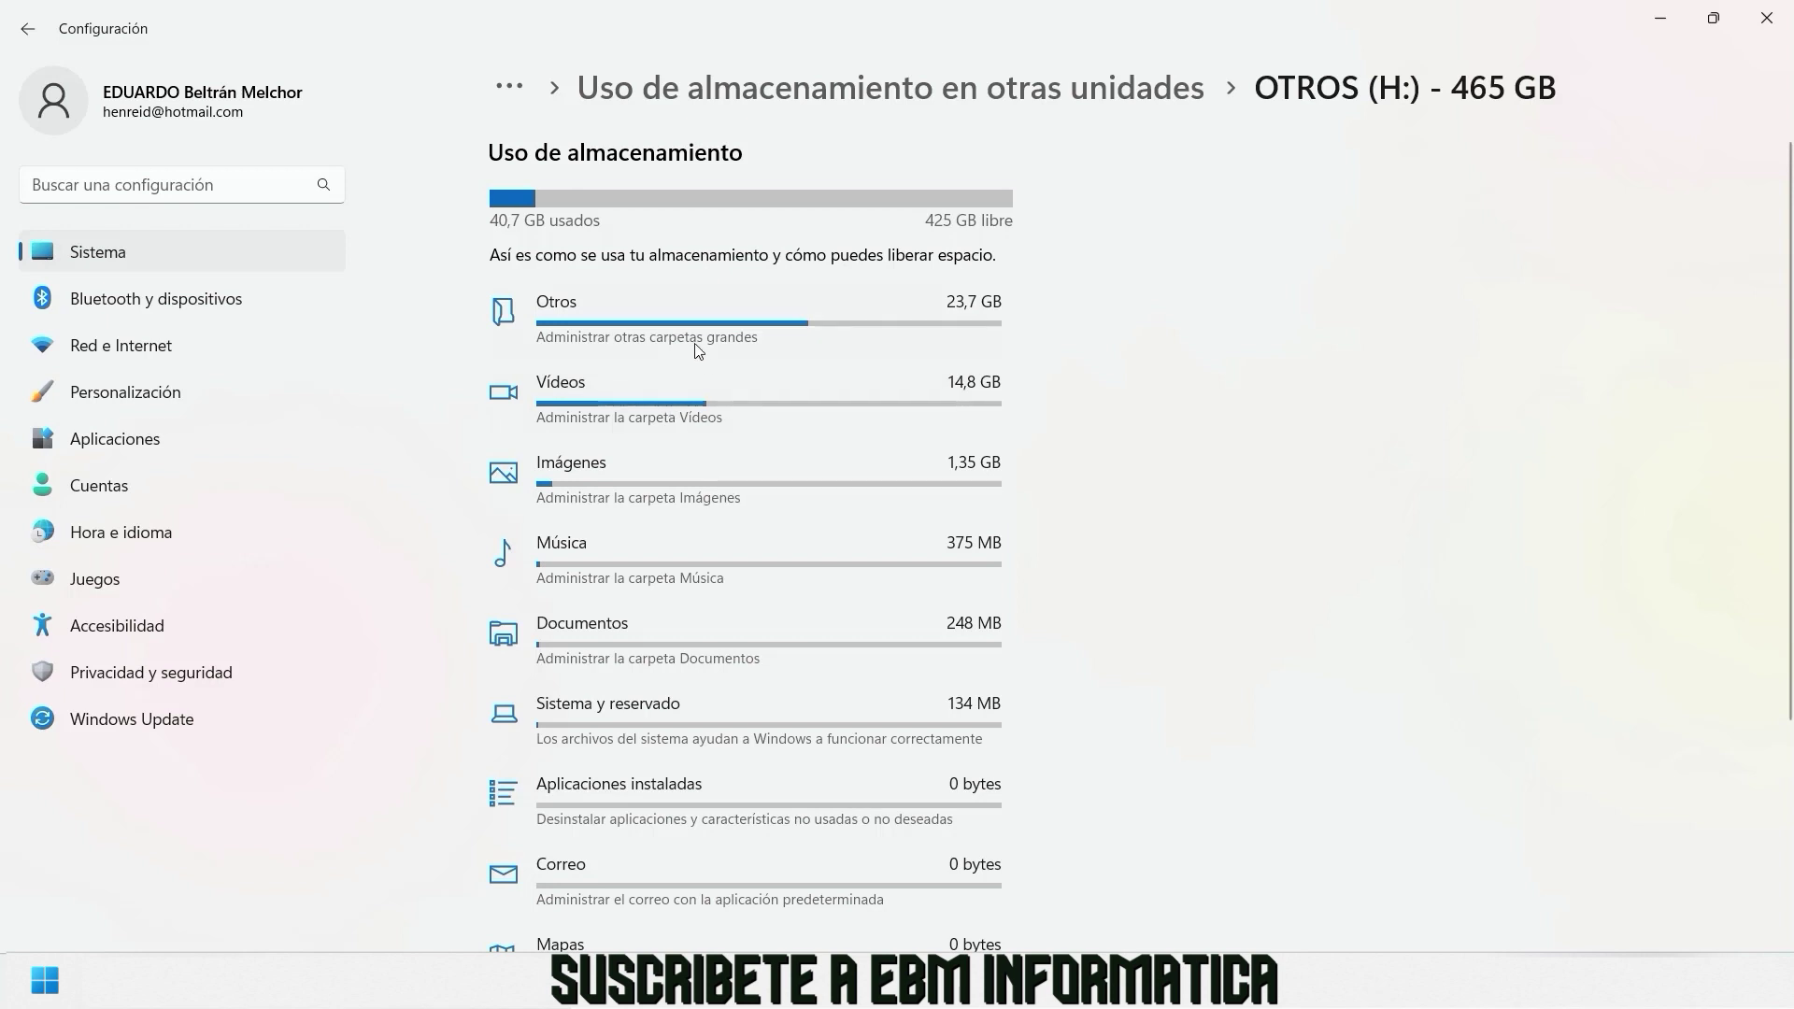
left_click(613, 337)
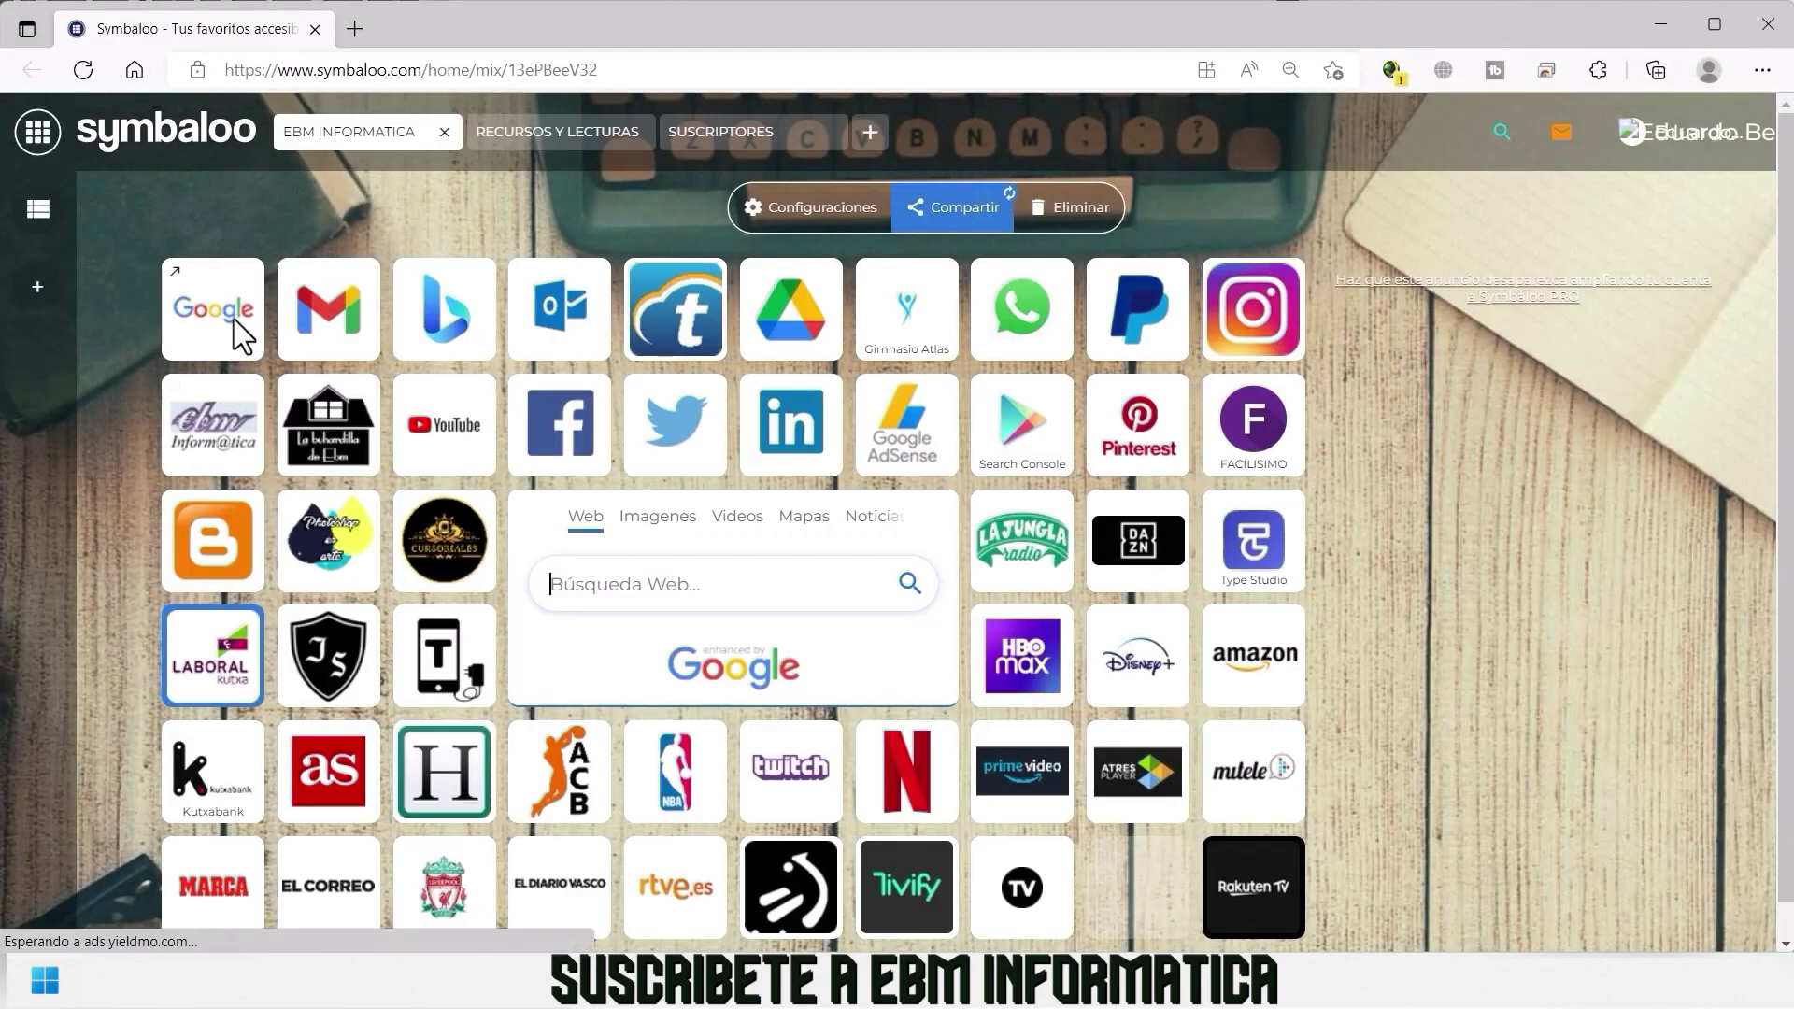
Open Google from the Symbaloo page in the web browser and look over the available Google apps.
left_click(234, 320)
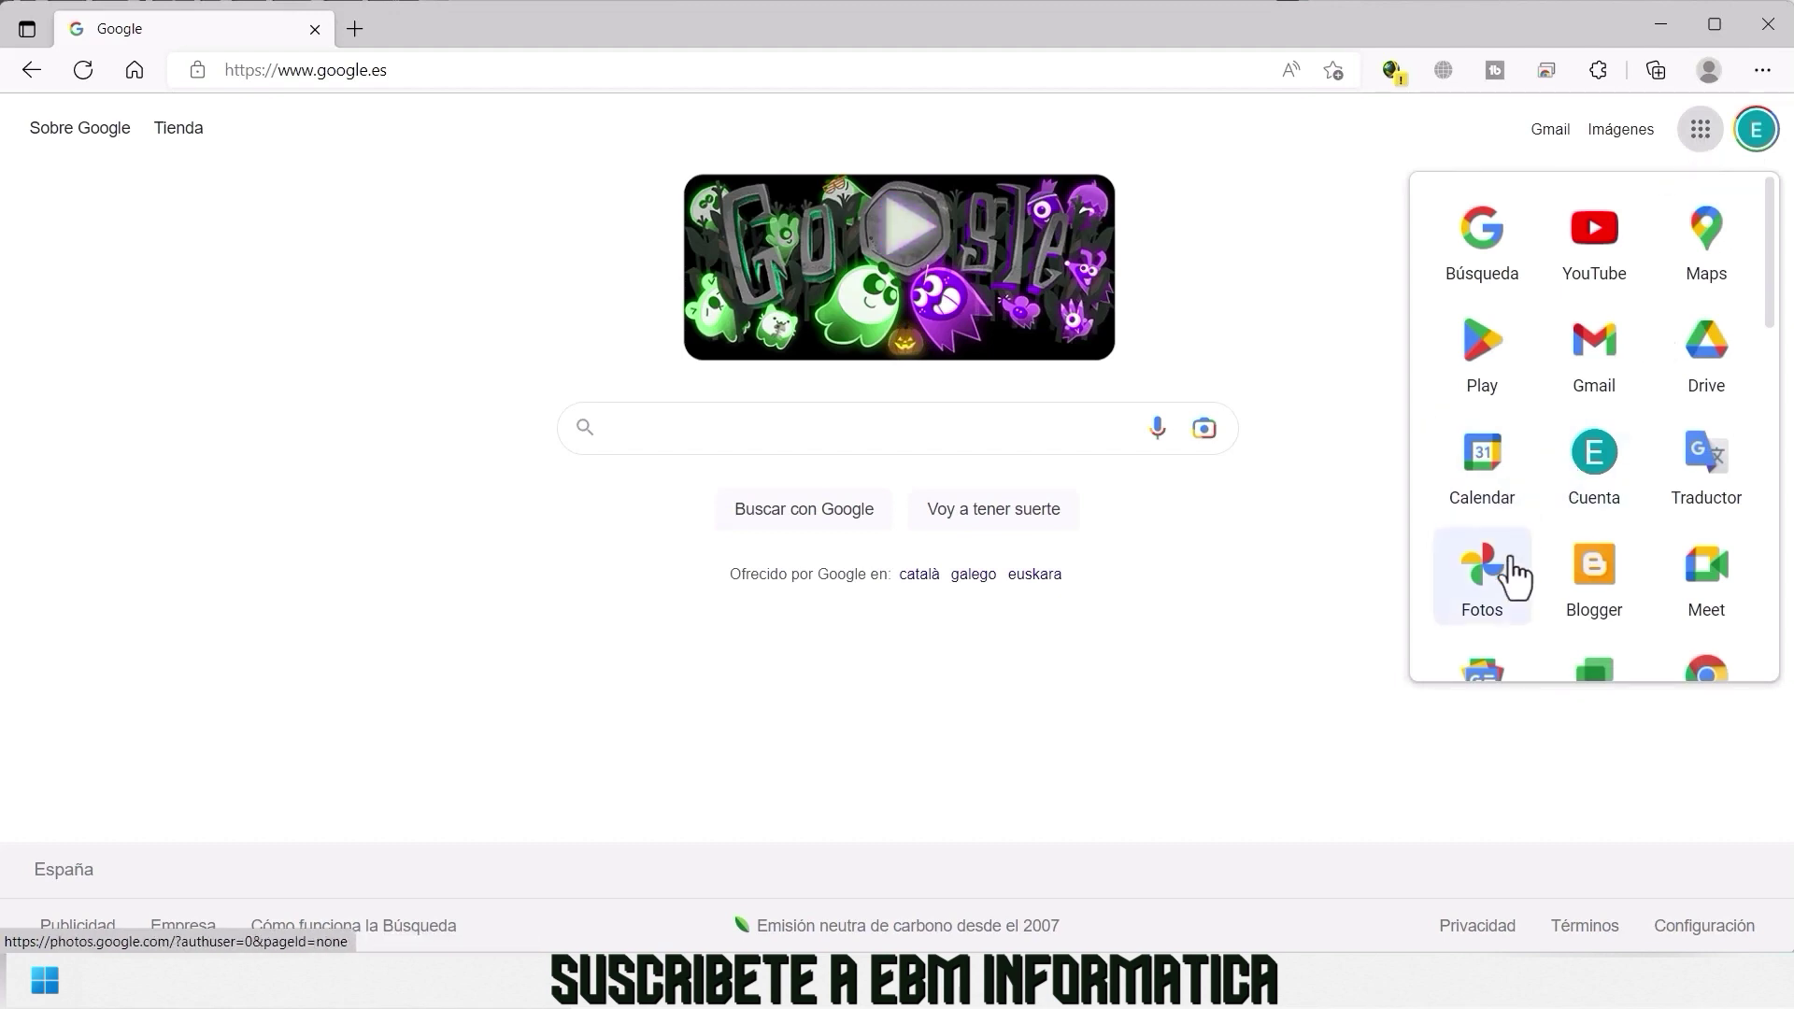
scroll(1592, 458, "down", 2)
scroll(1594, 458, "up", 2)
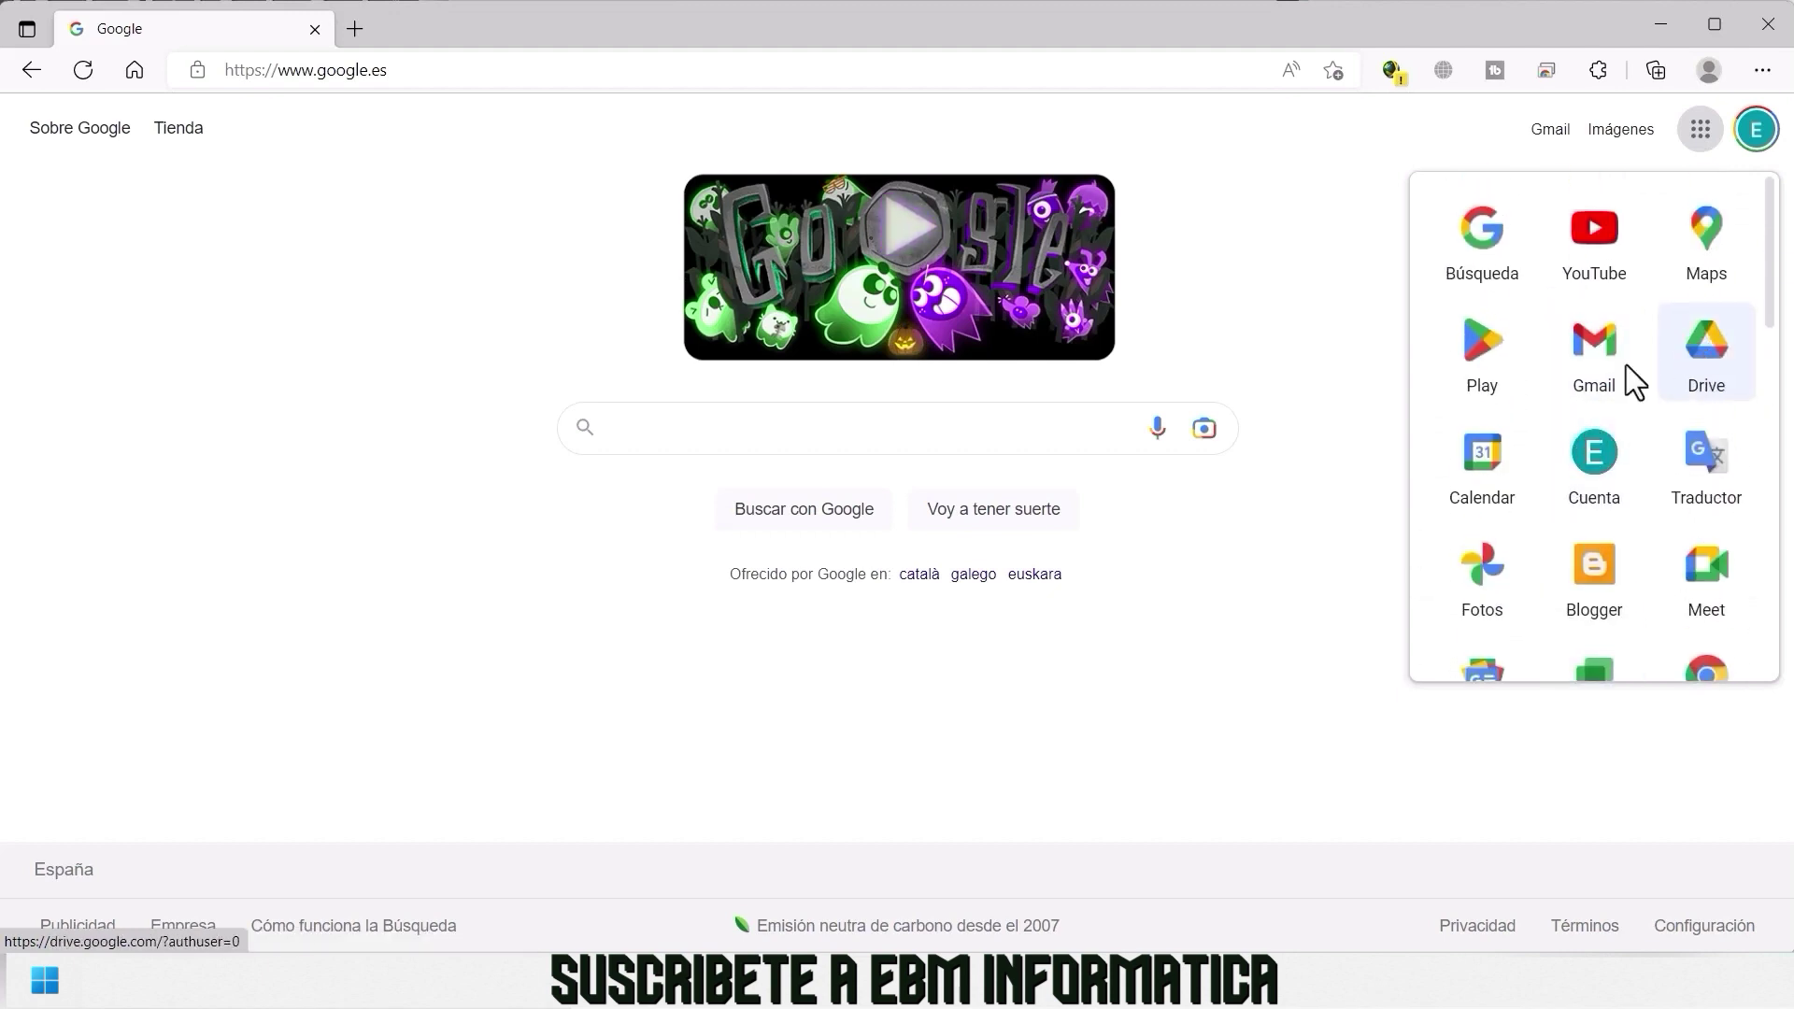
left_click(1309, 518)
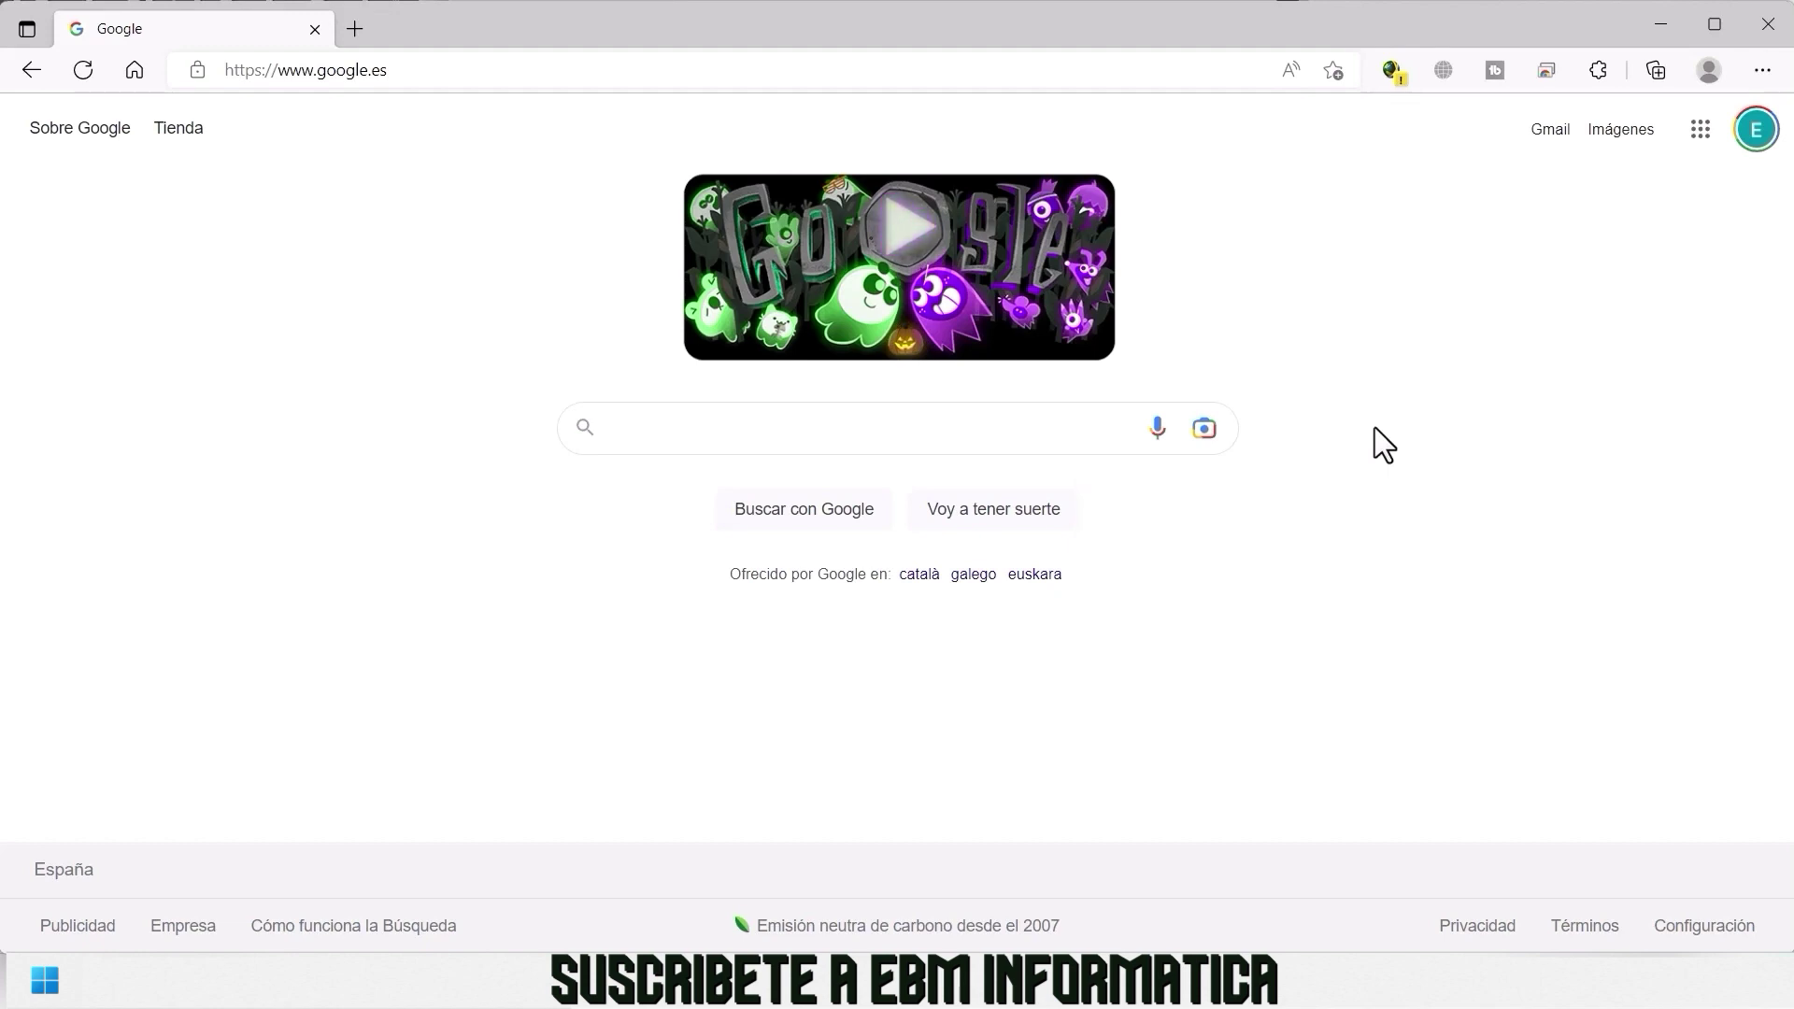
Open the Gmail inbox and check the account's storage usage at the end of the message list.
left_click(1553, 131)
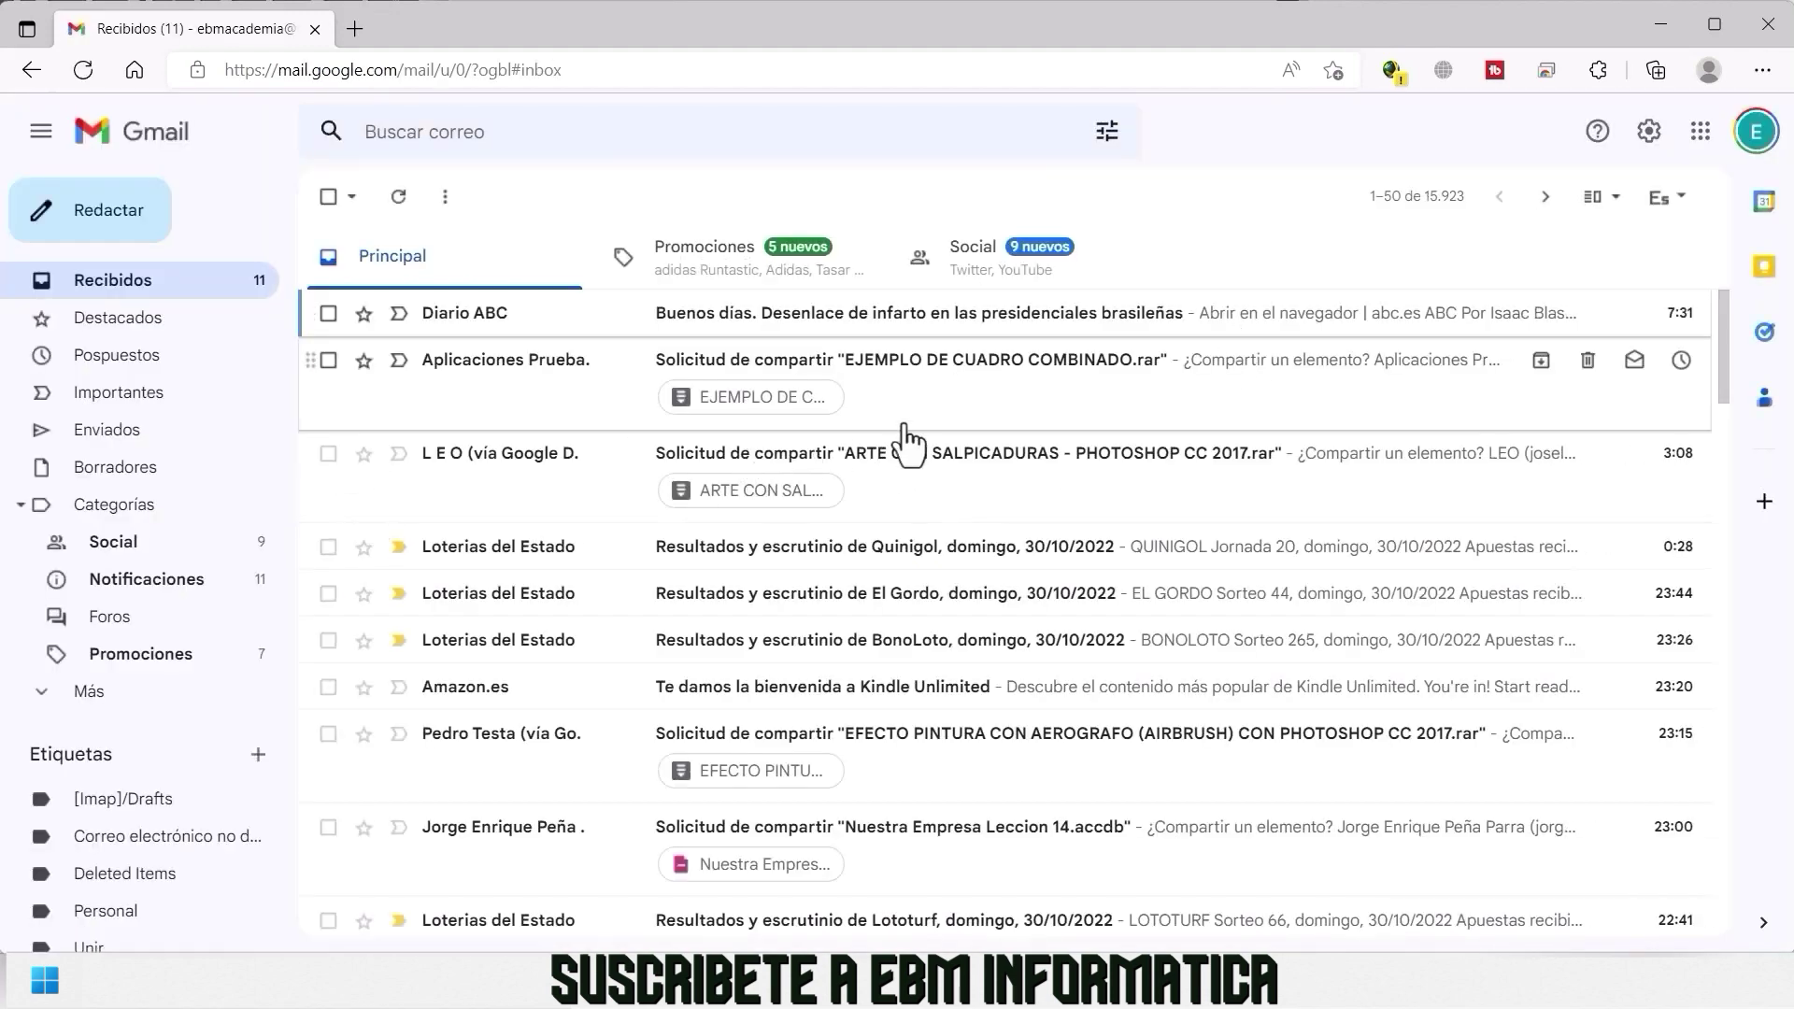
scroll(906, 433, "down", 5)
scroll(906, 432, "down", 10)
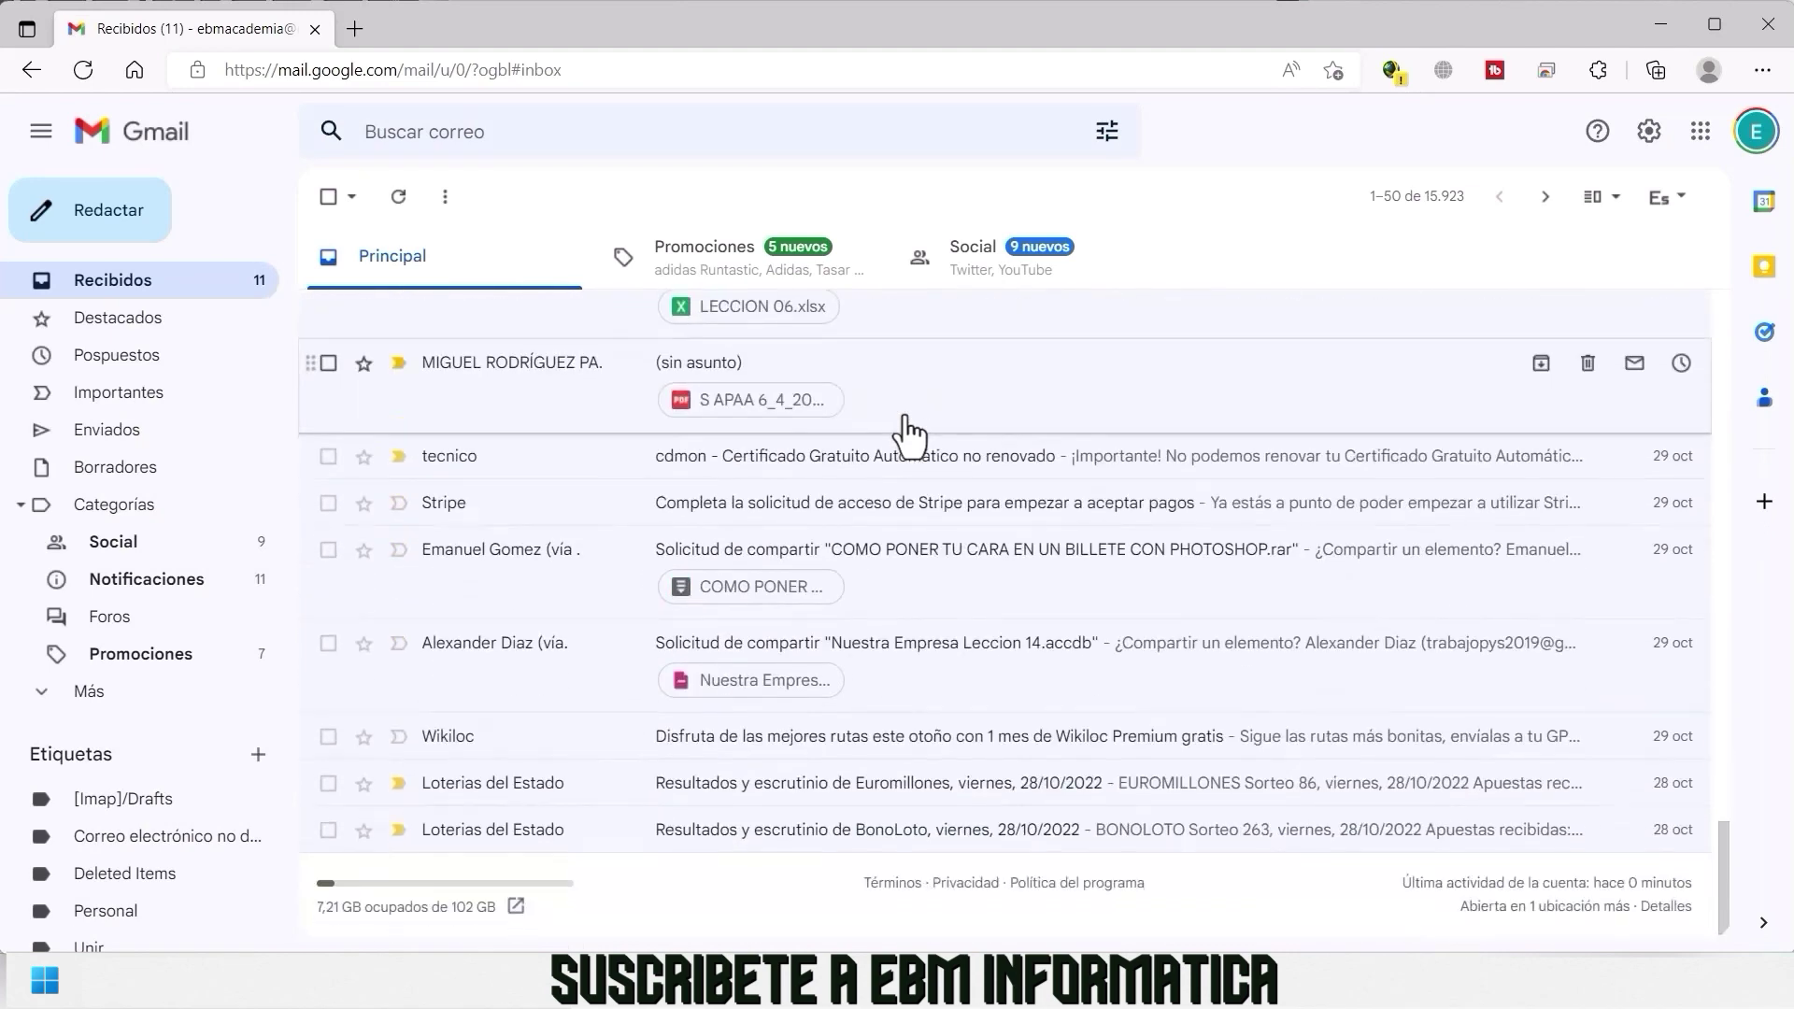